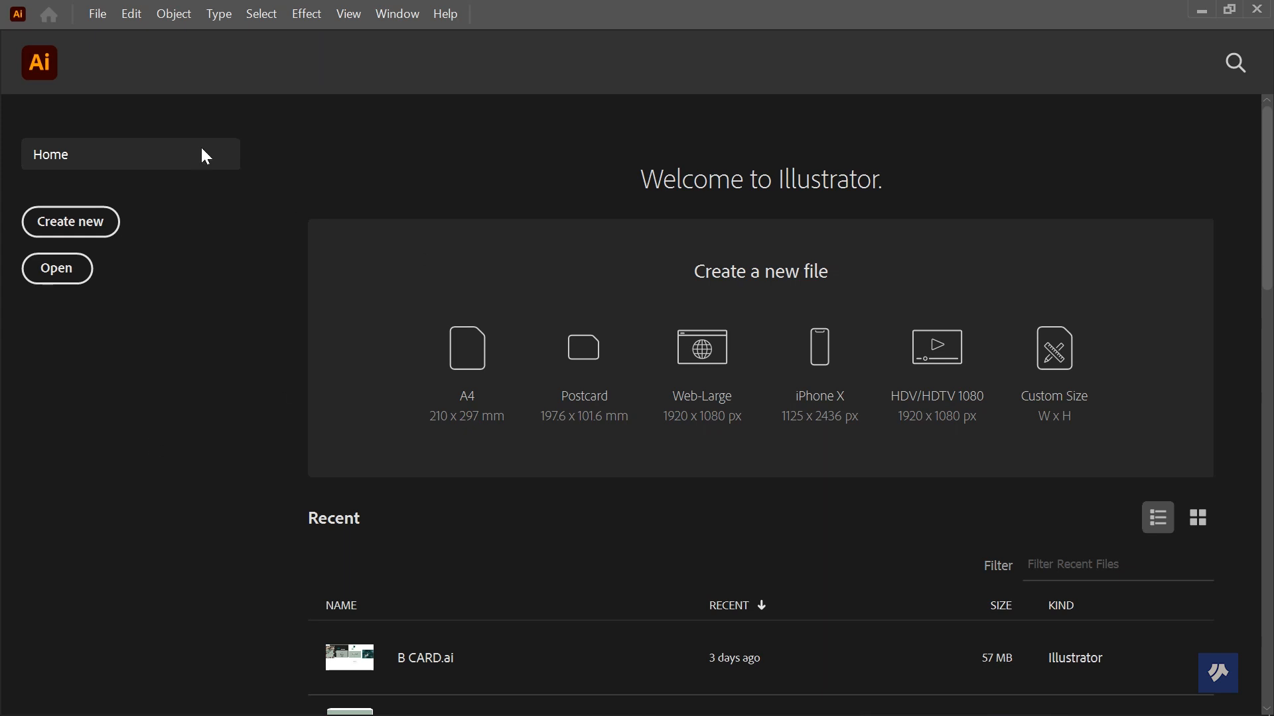
# Step: Start a new document named mc logo, keeping the 1920 x 1080 size in pixels
pyautogui.click(98, 14)
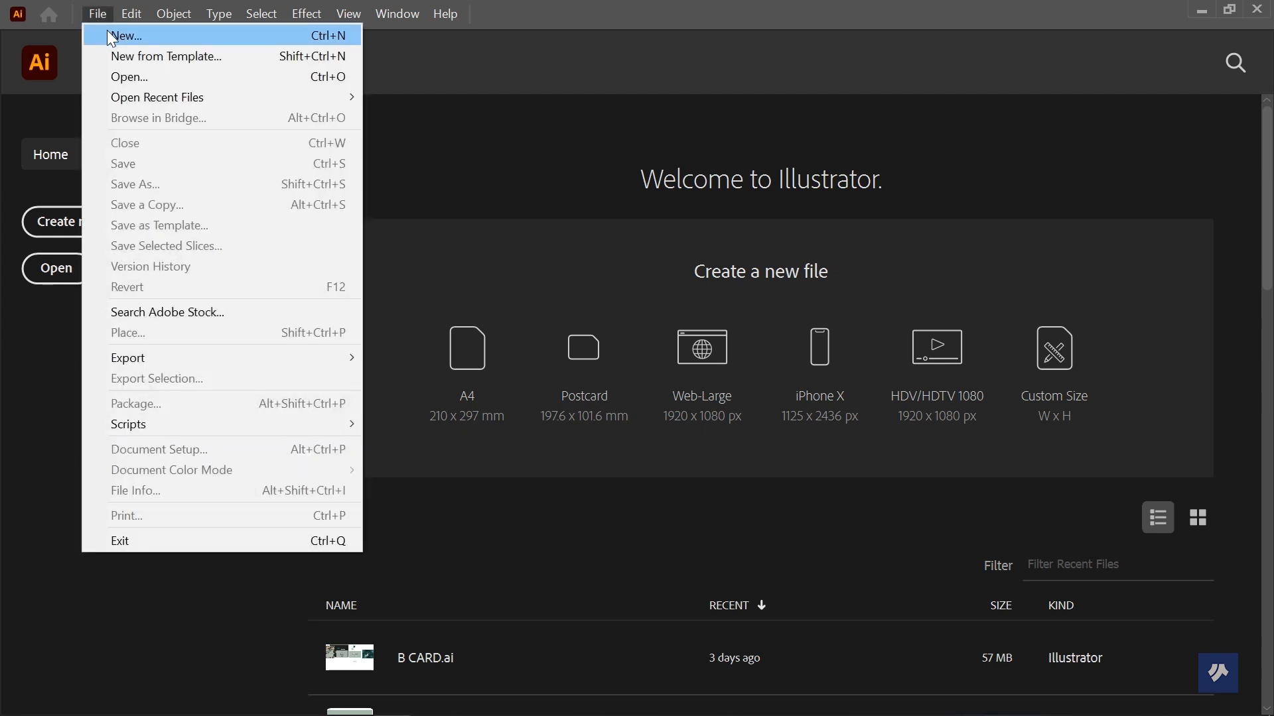
pyautogui.click(108, 33)
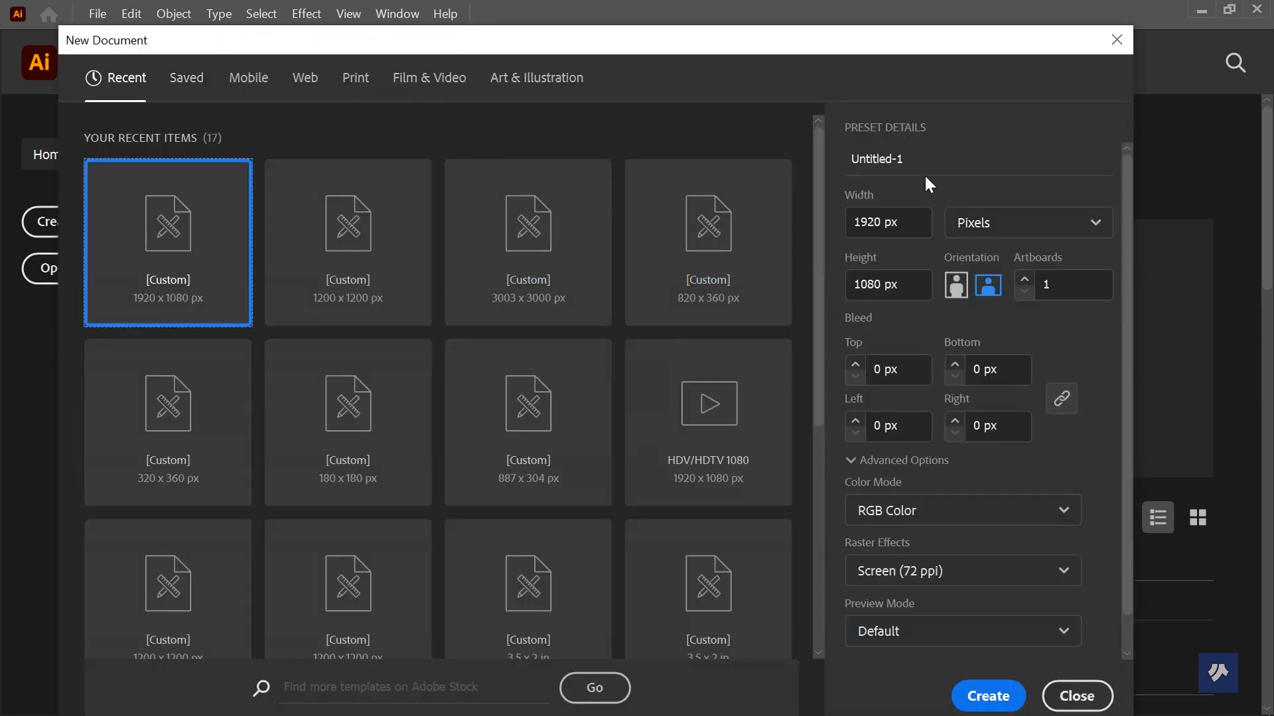
pyautogui.click(913, 158)
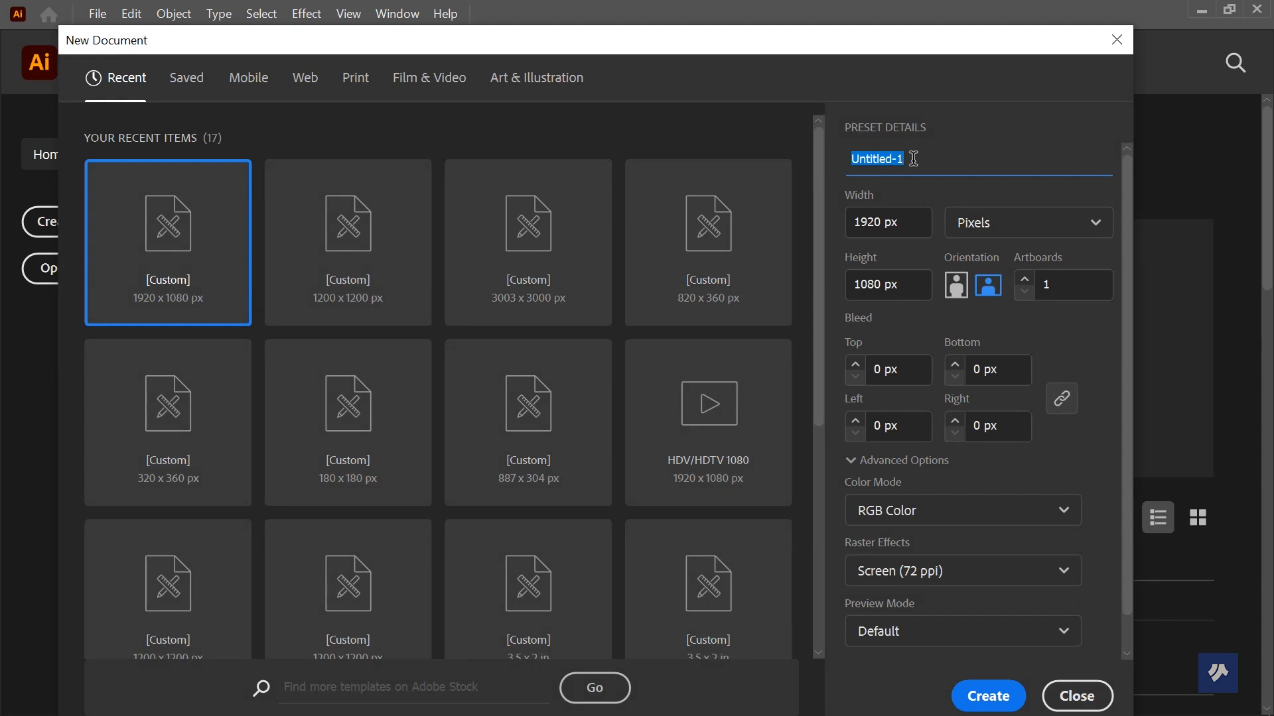
pyautogui.write('mc logo')
pyautogui.click(912, 221)
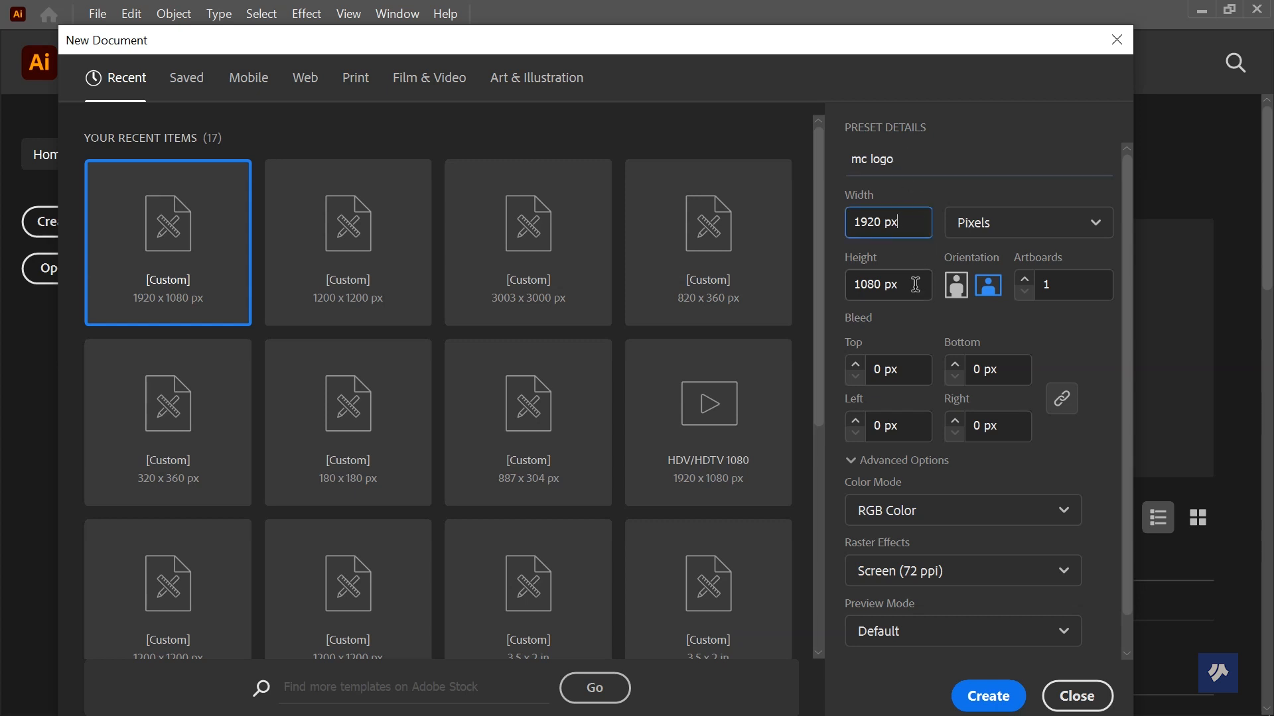
pyautogui.click(1029, 229)
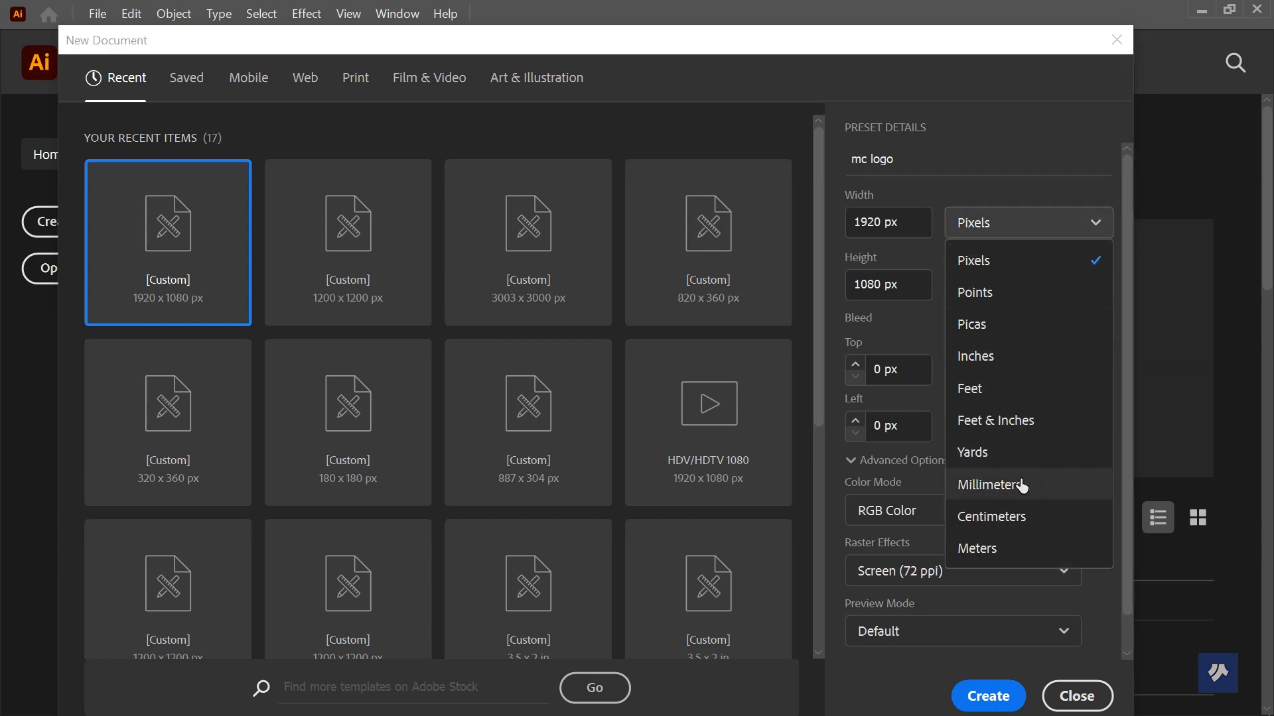
pyautogui.click(1064, 230)
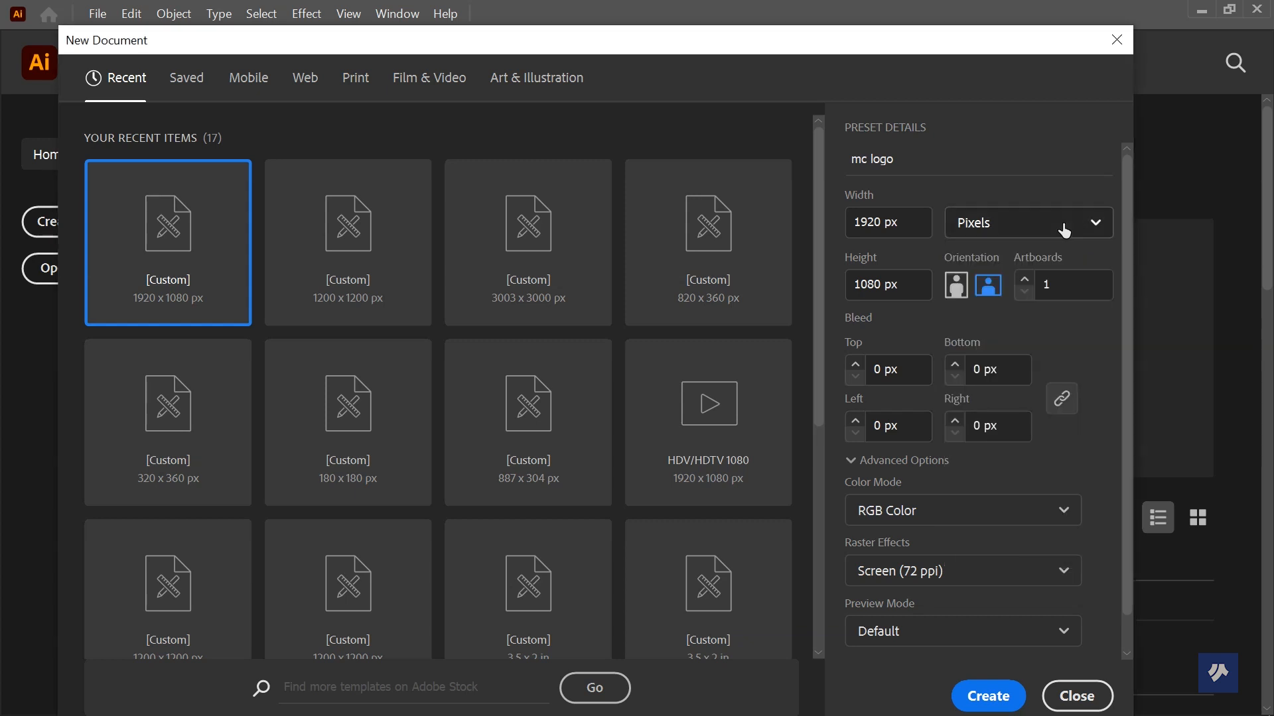
# Step: Choose RGB Color and Screen (72 ppi) raster effects for the new document and create it
pyautogui.scroll(-1, 886, 451)
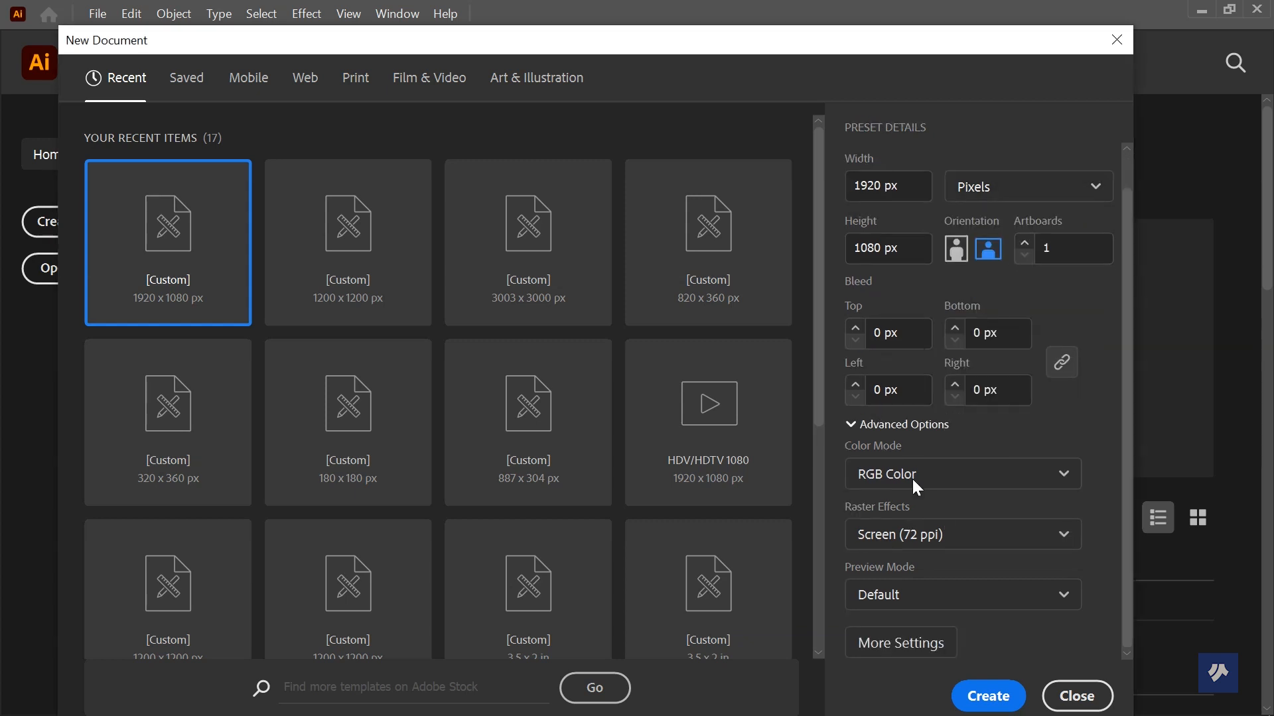
pyautogui.click(893, 481)
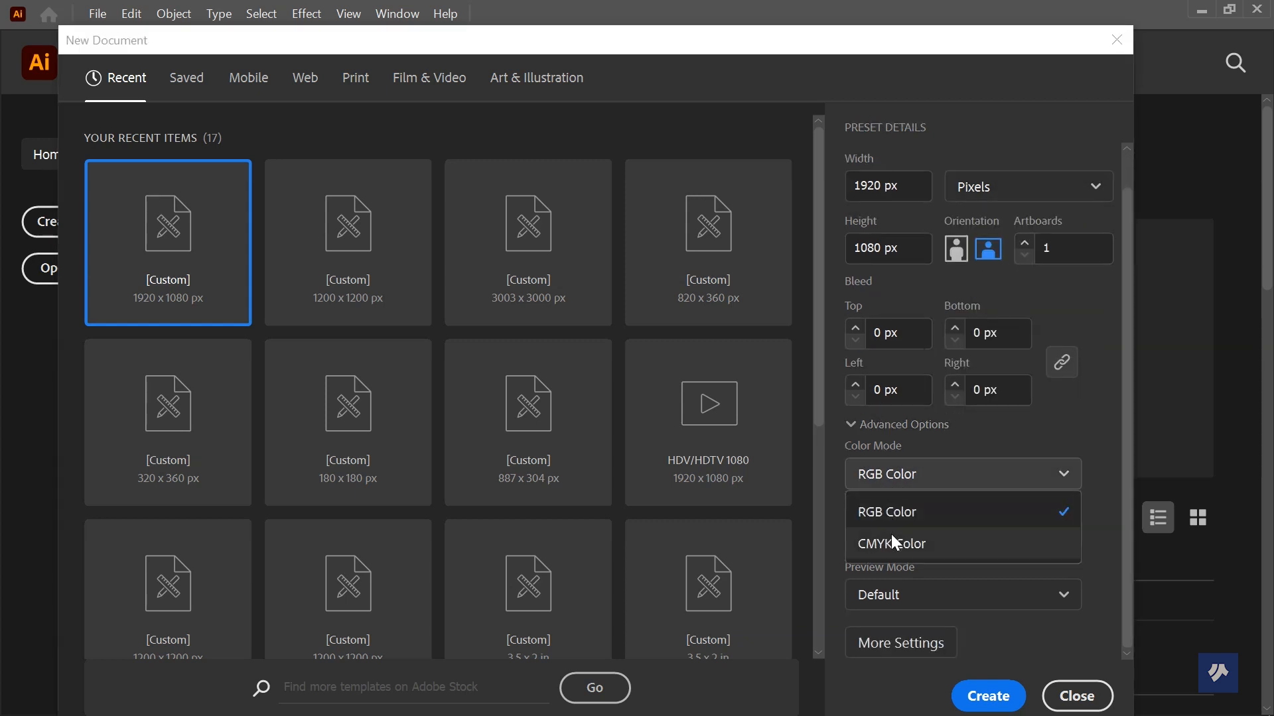
pyautogui.click(886, 515)
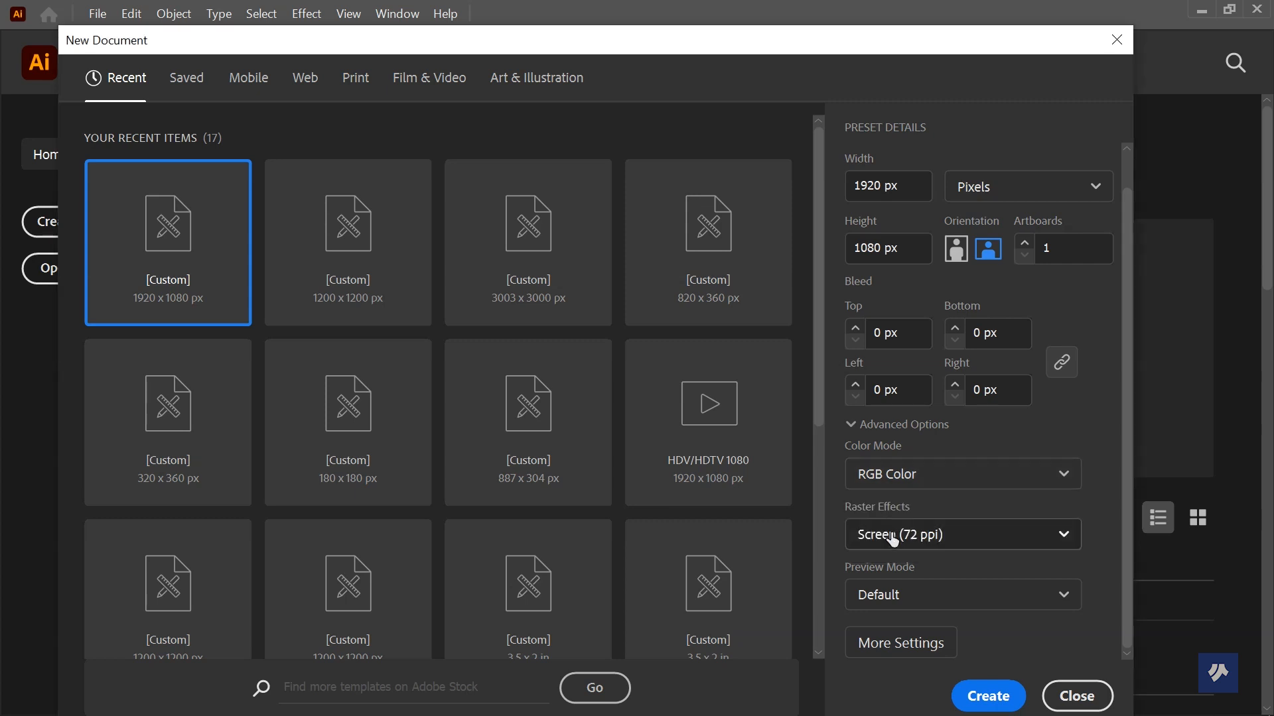
pyautogui.click(892, 539)
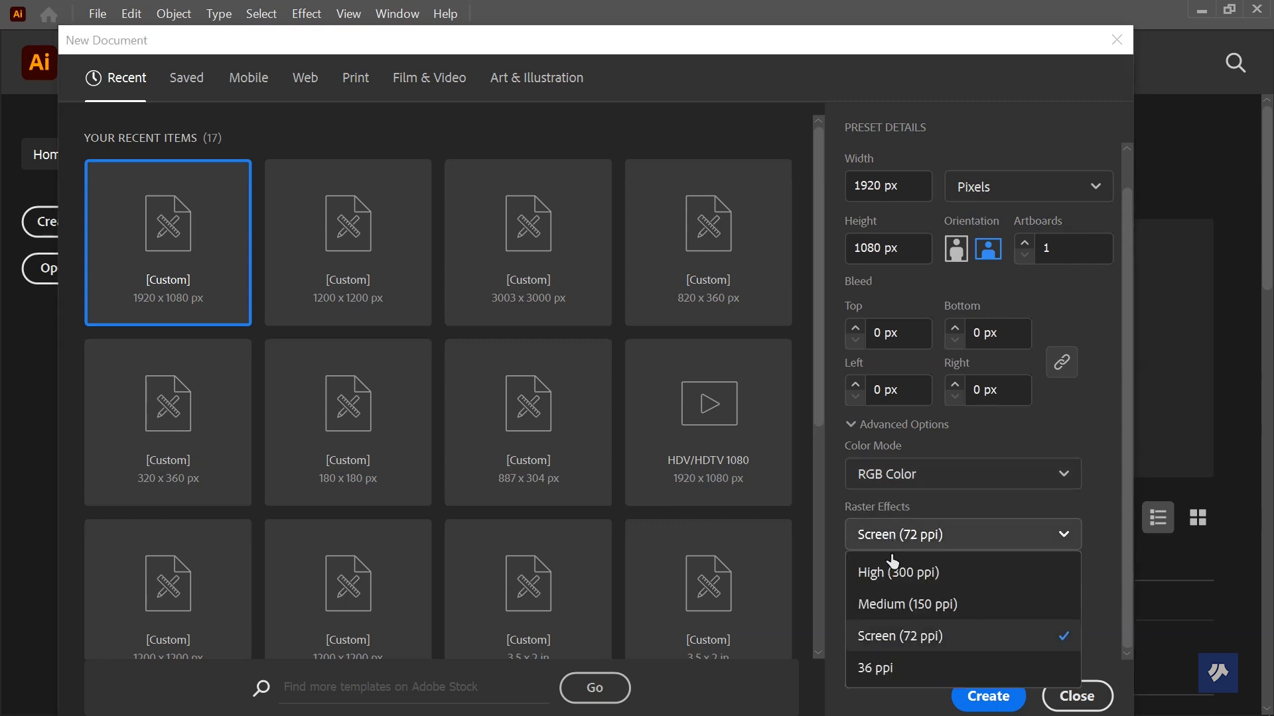
pyautogui.click(902, 639)
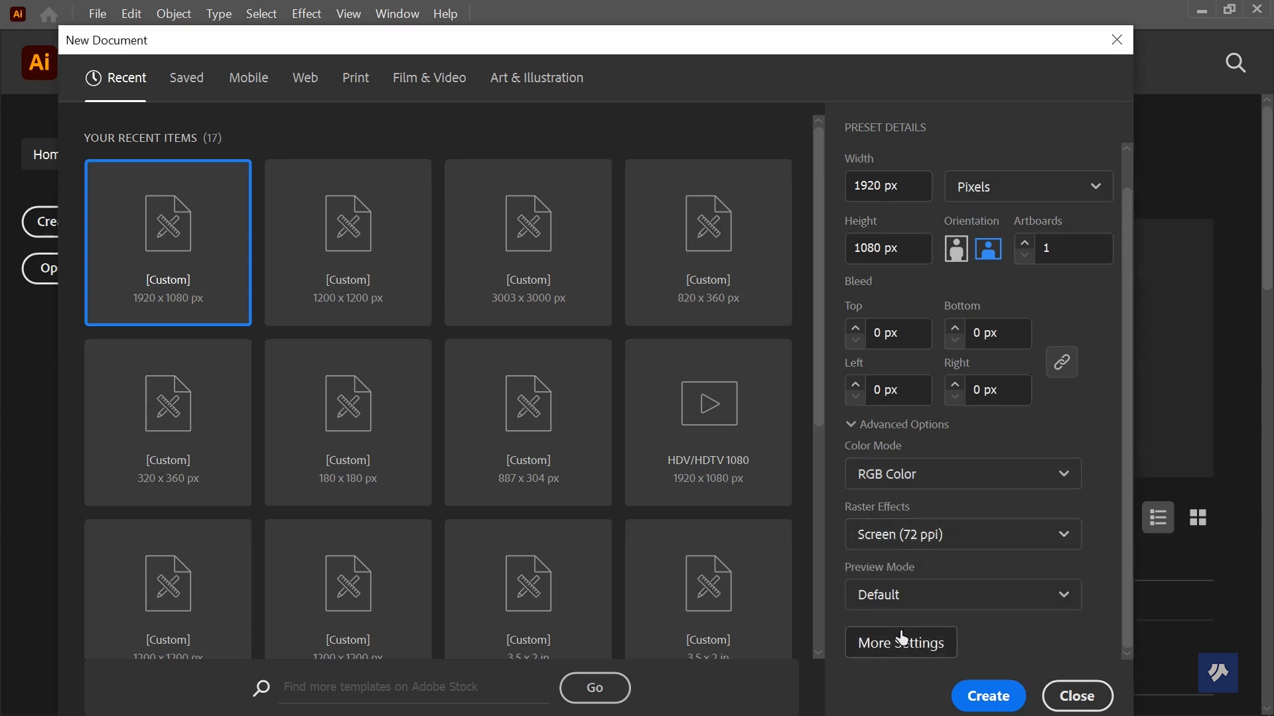
pyautogui.click(981, 690)
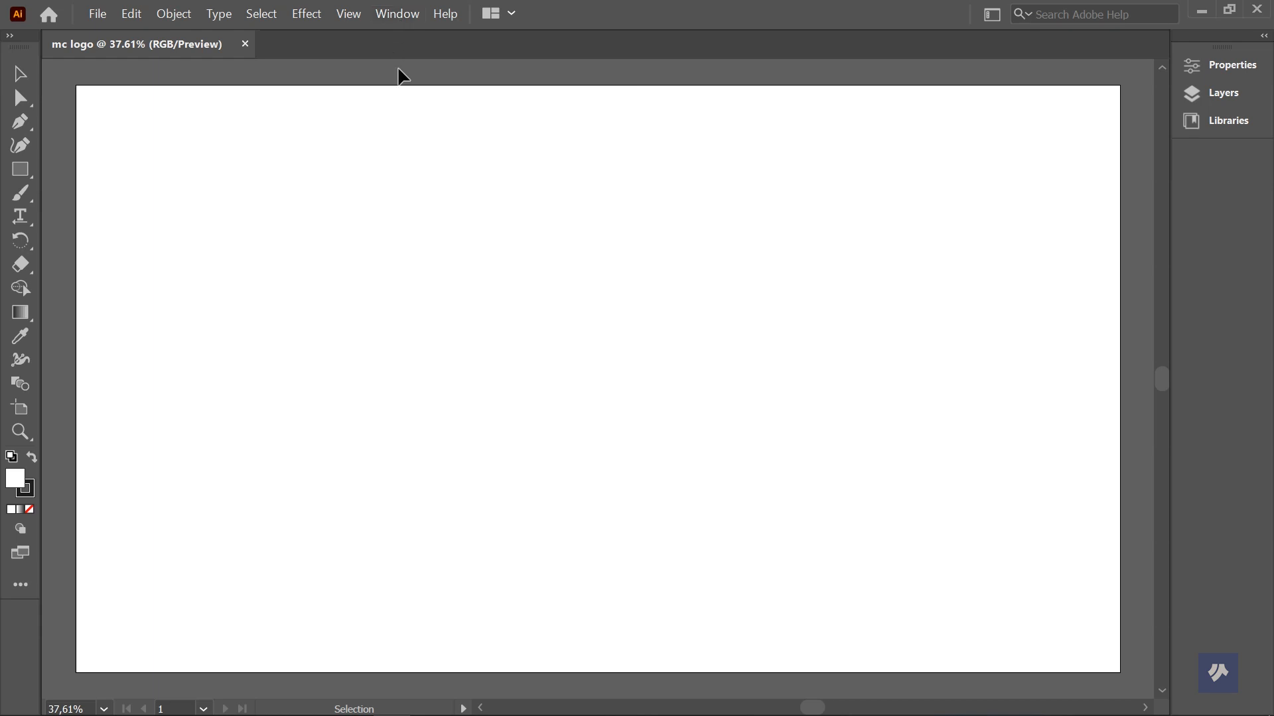
# Step: Select the Essentials workspace
pyautogui.click(395, 19)
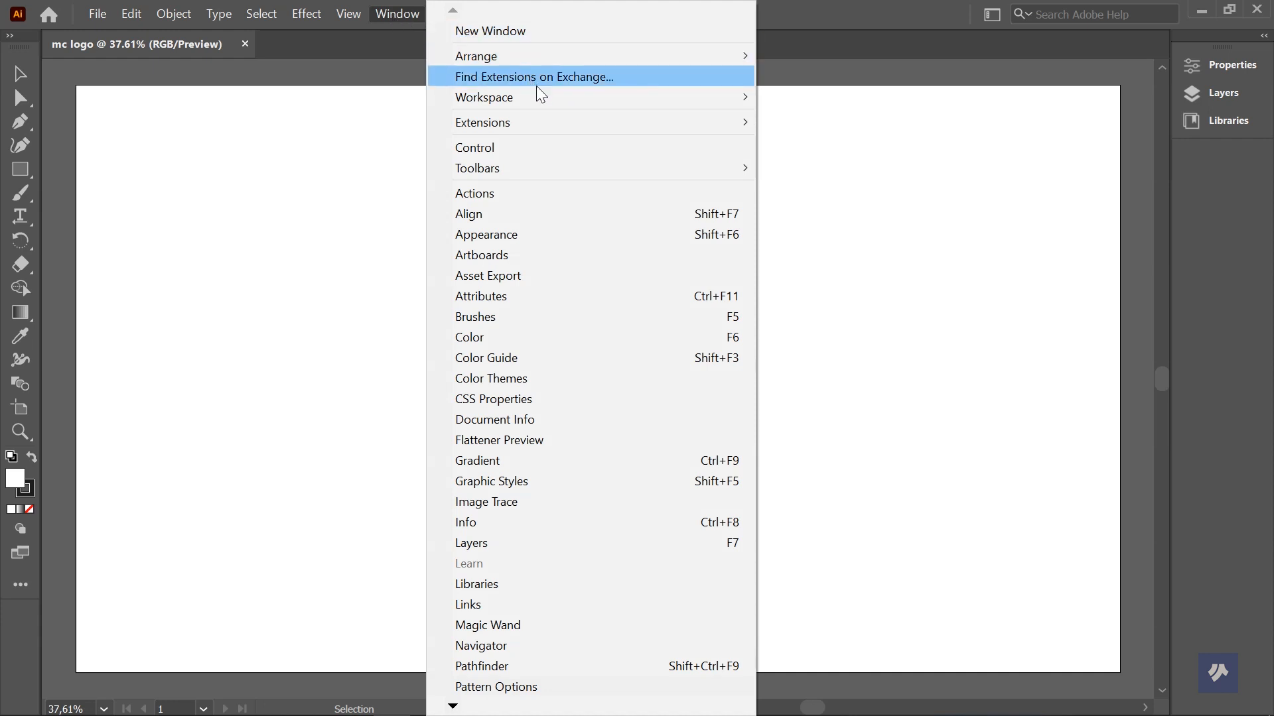
pyautogui.moveTo(540, 97)
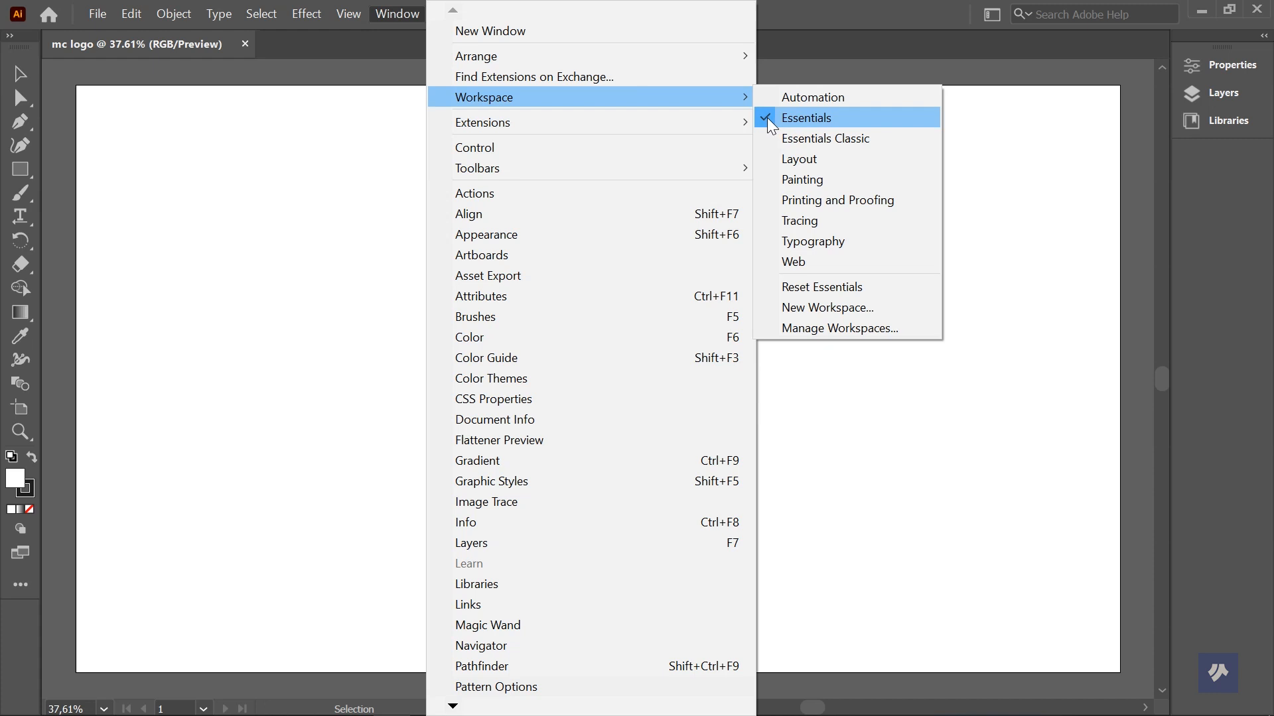
pyautogui.click(771, 123)
pyautogui.click(390, 20)
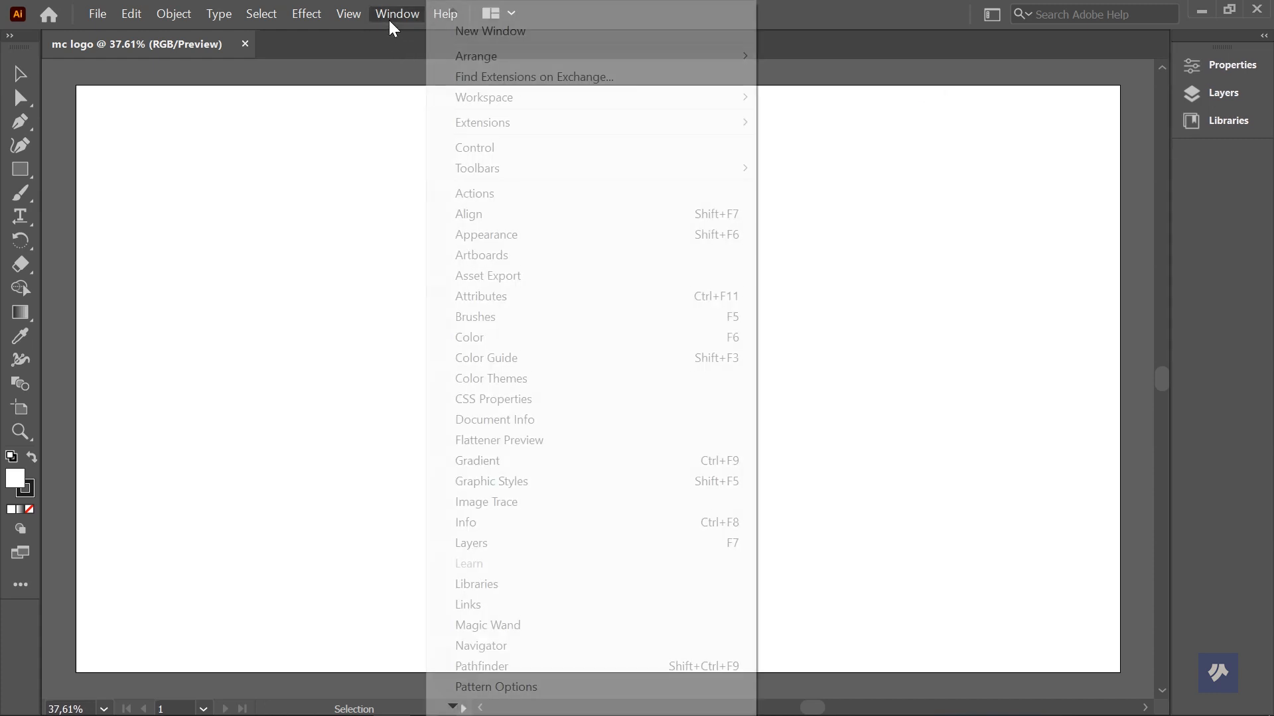
pyautogui.moveTo(545, 98)
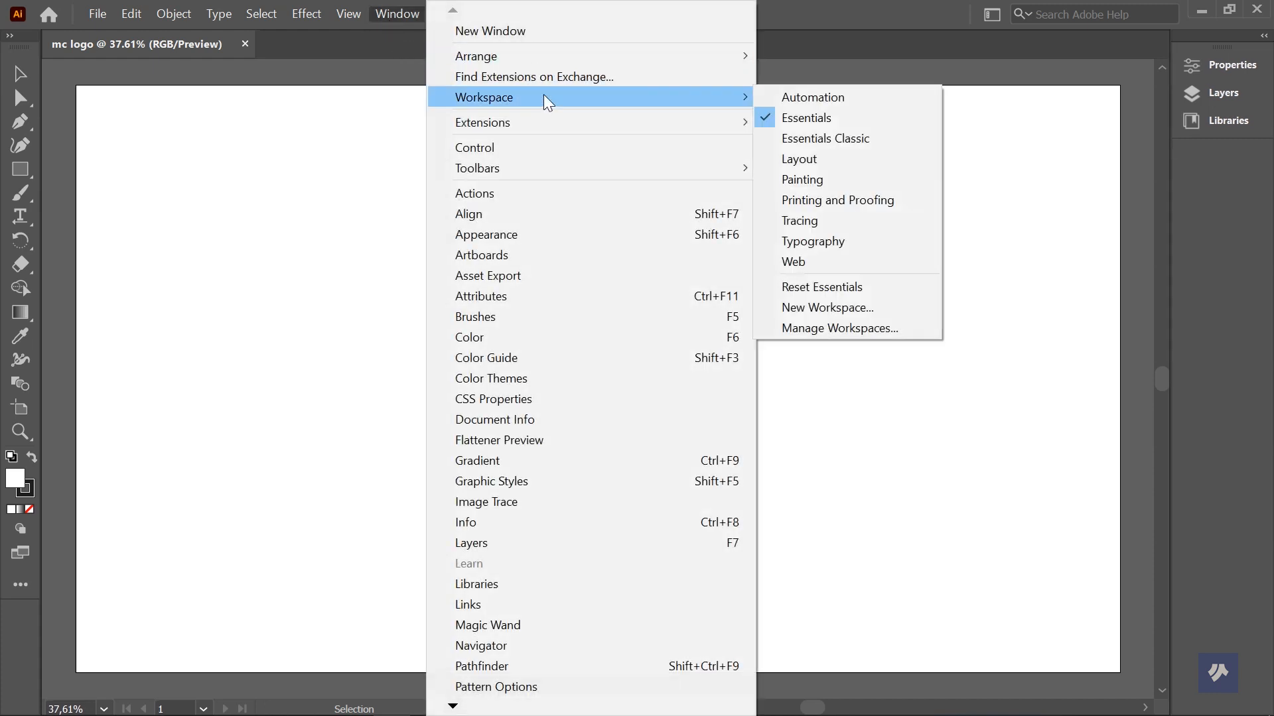
pyautogui.click(773, 120)
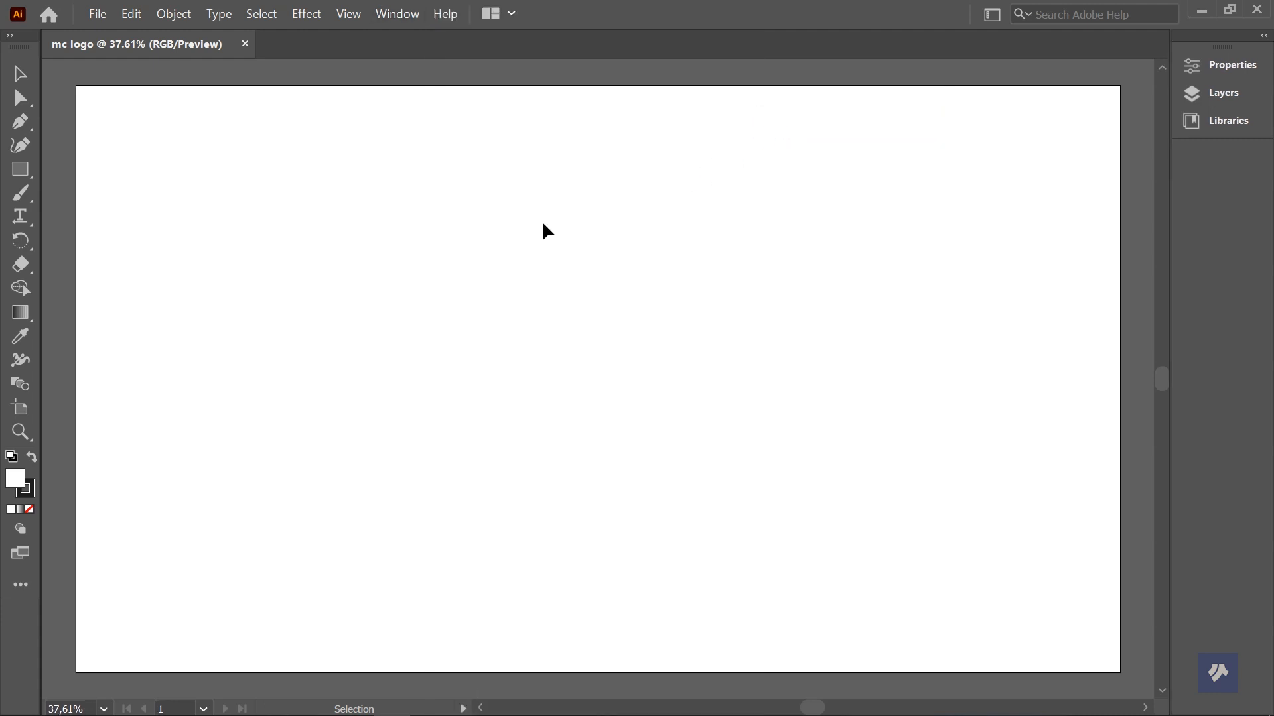
# Step: Draw a 400 x 400 px square near the middle of the artboard with the Rectangle tool, with proportions linked
pyautogui.click(21, 173)
pyautogui.moveTo(30, 175); pyautogui.dragTo(79, 180)
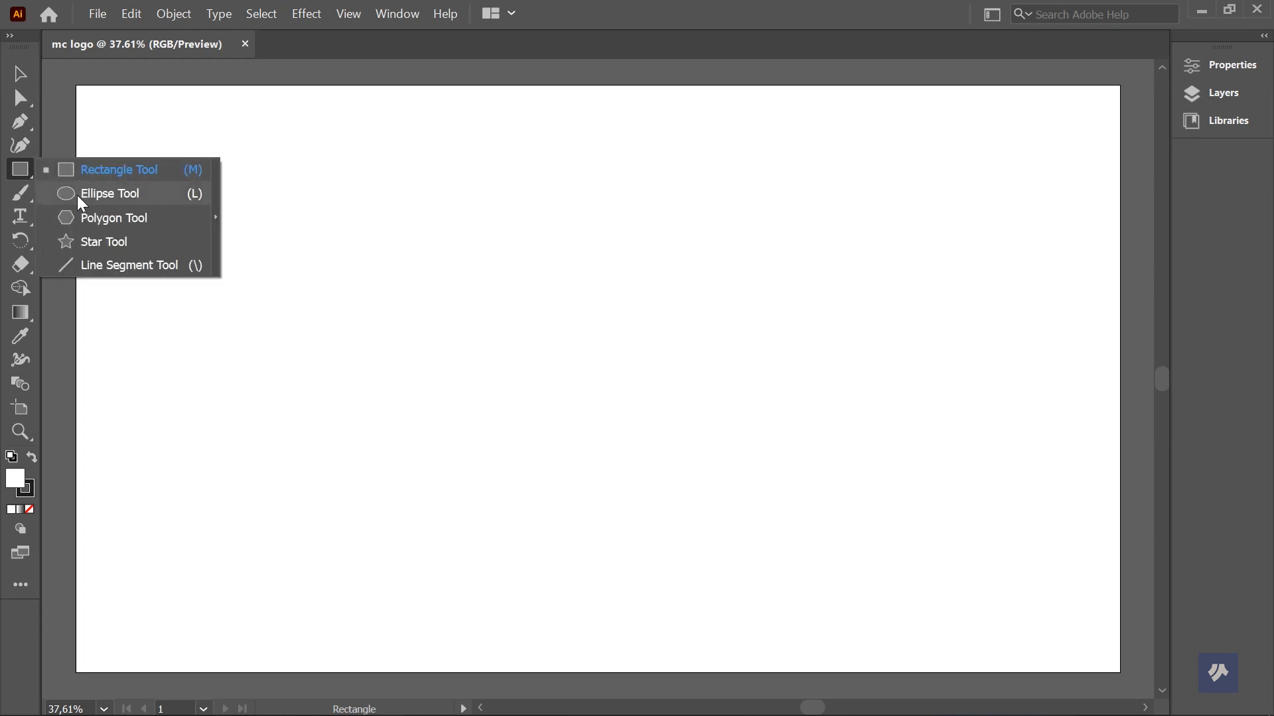
pyautogui.click(105, 170)
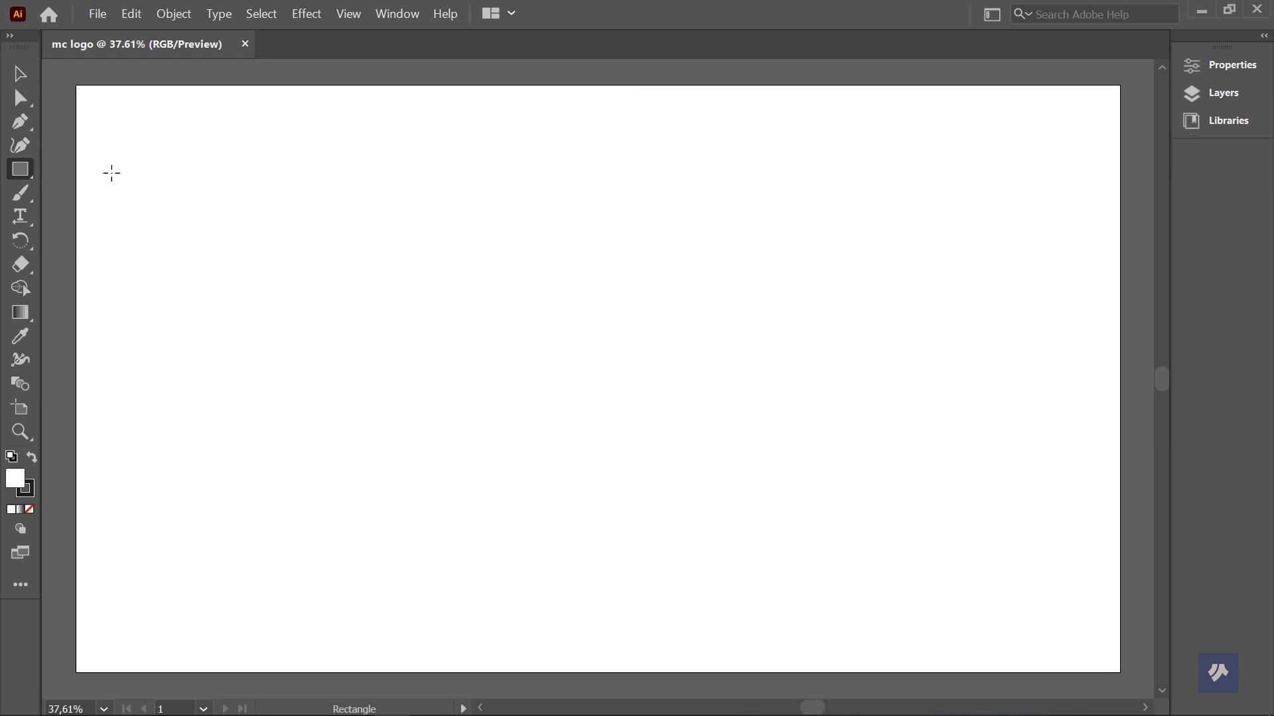
pyautogui.click(464, 290)
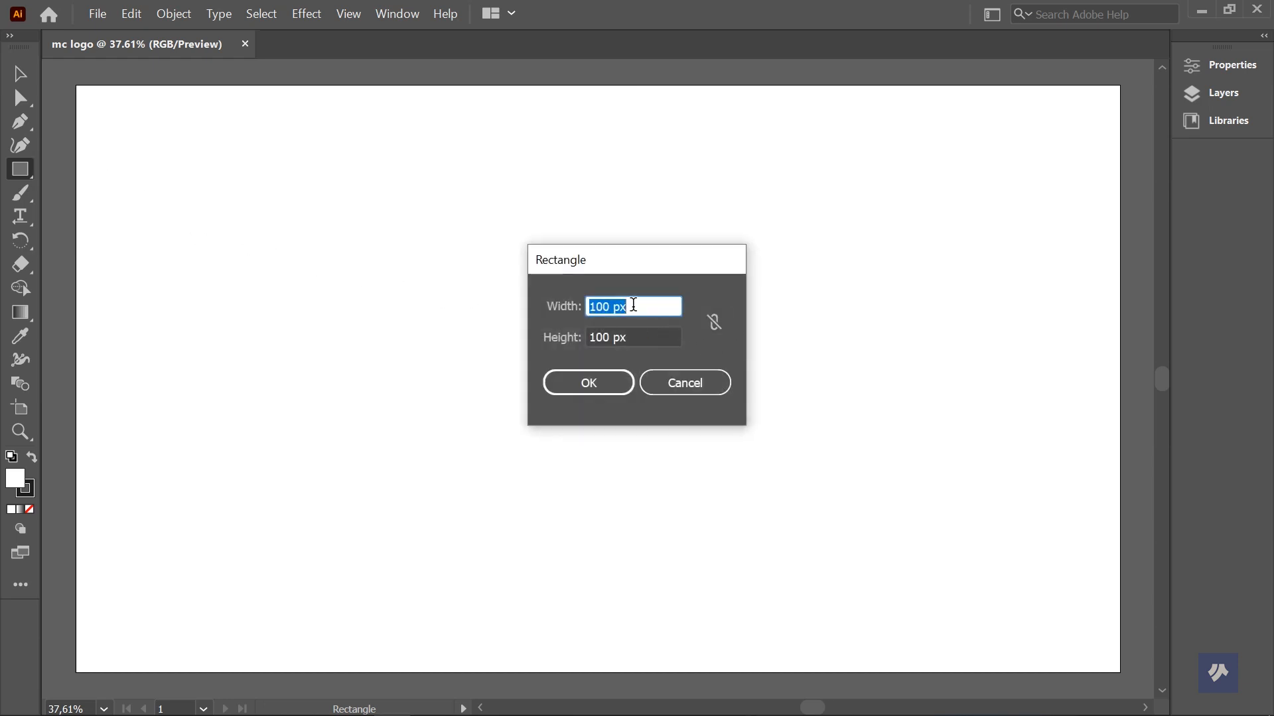
pyautogui.click(714, 322)
pyautogui.click(632, 307)
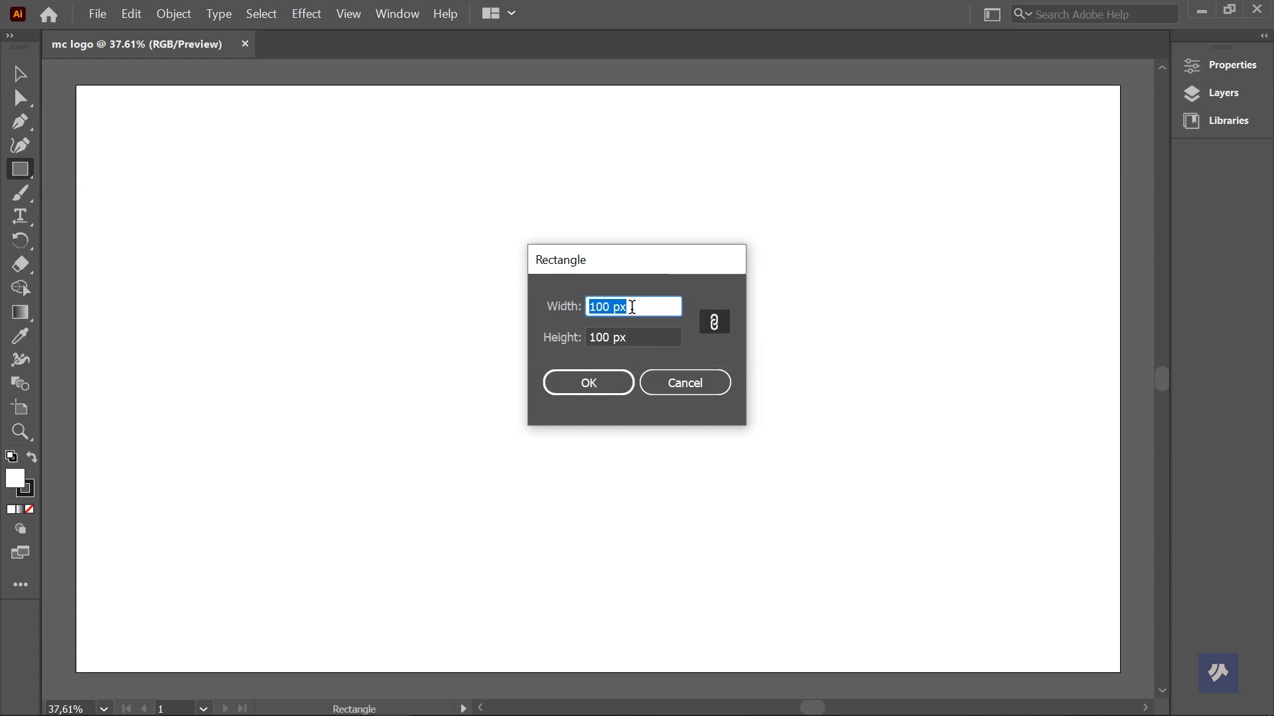
pyautogui.write('4')
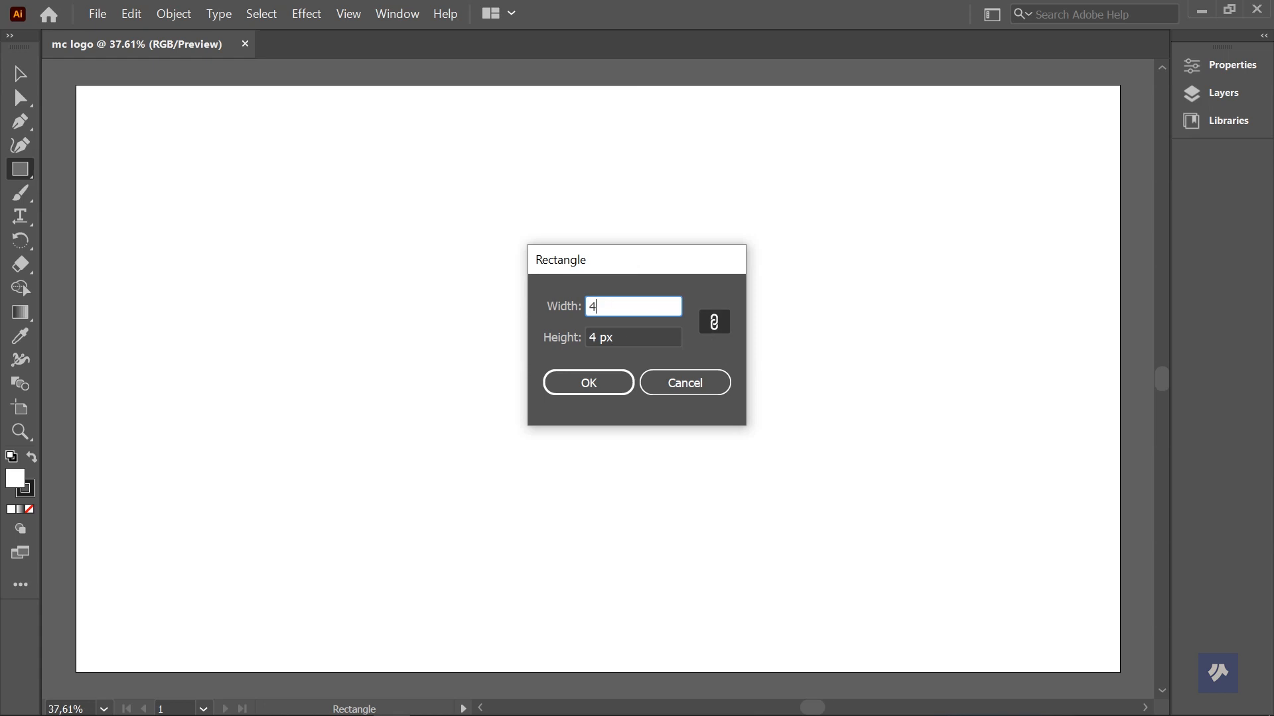
pyautogui.write('00')
pyautogui.click(622, 382)
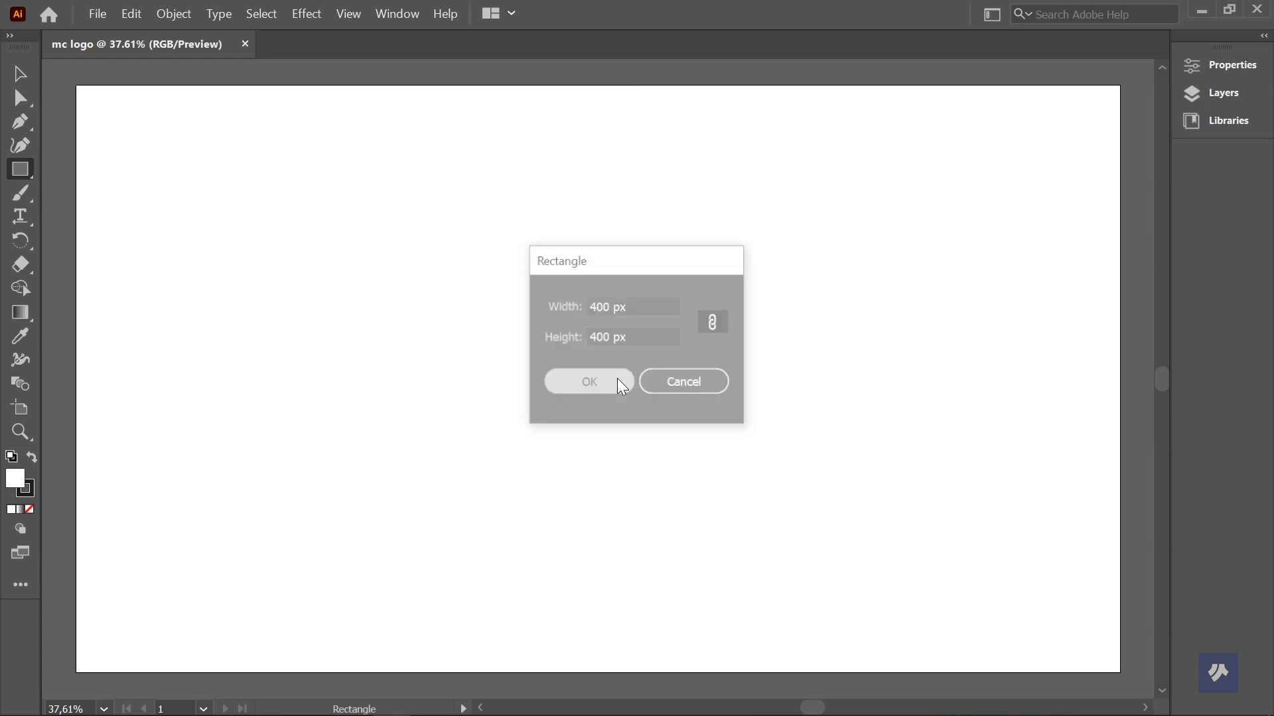
pyautogui.click(20, 73)
pyautogui.click(174, 233)
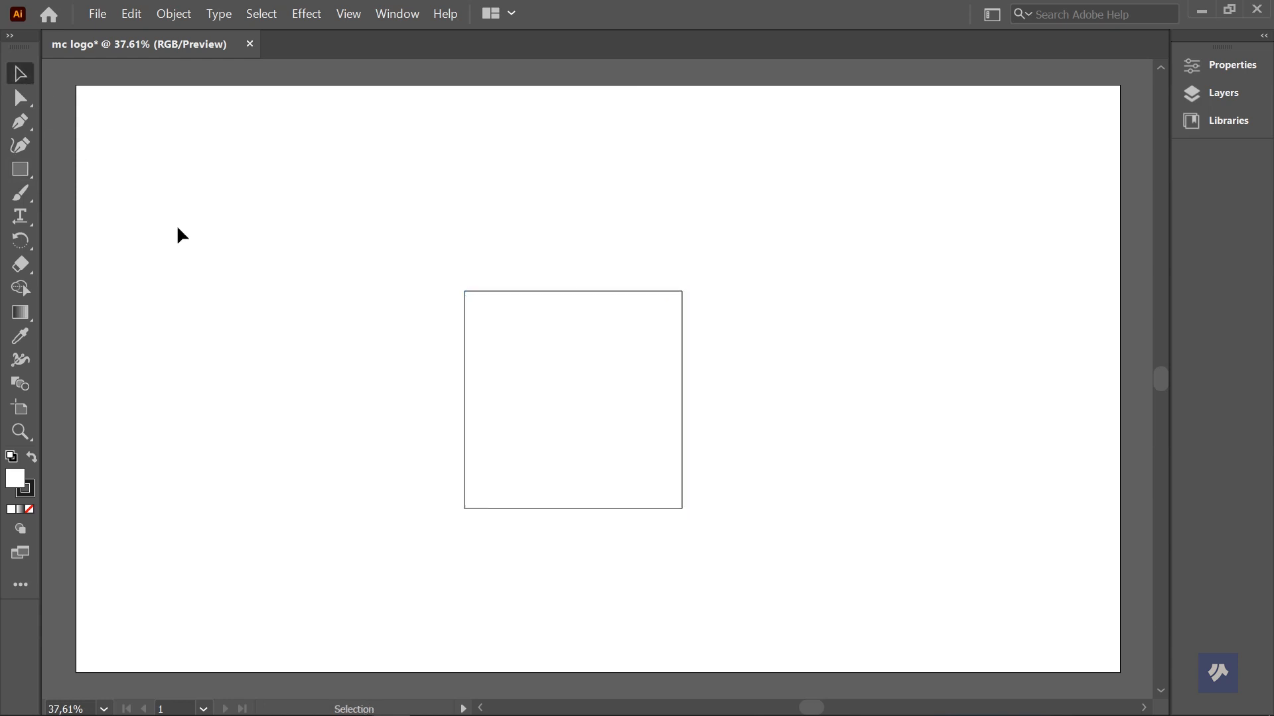
# Step: Select the square and display its properties
pyautogui.click(490, 362)
pyautogui.click(1205, 68)
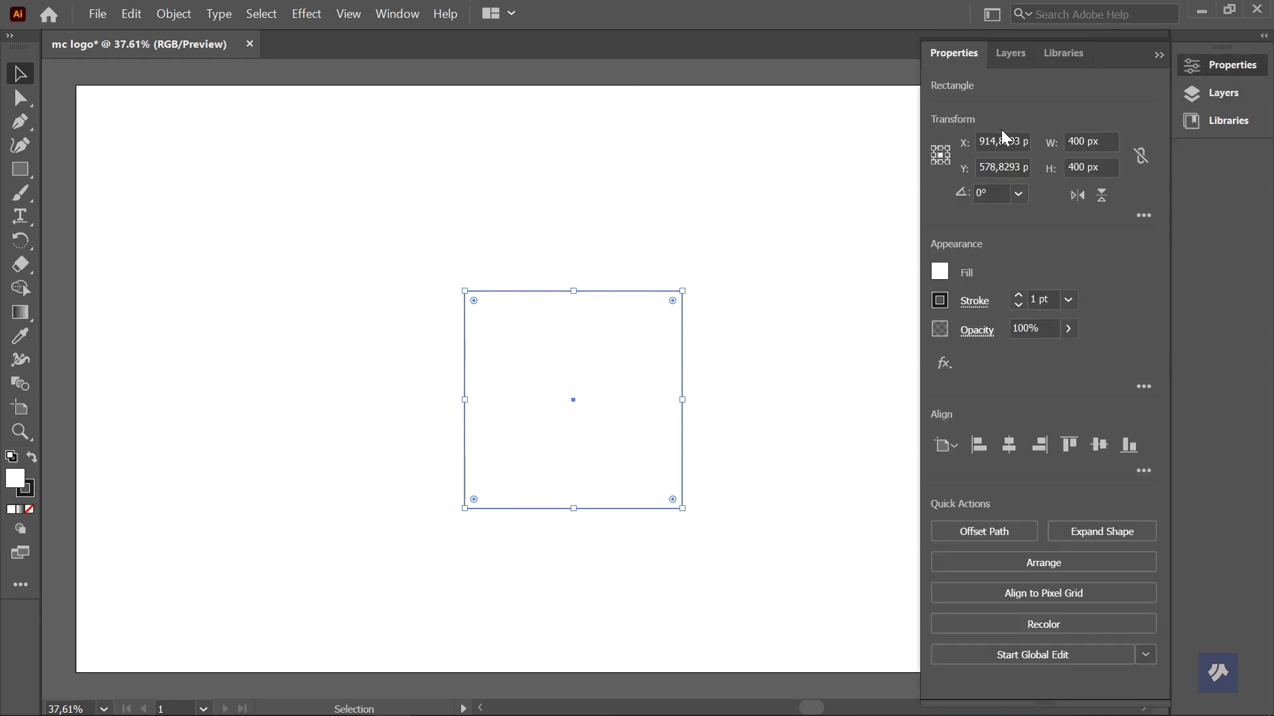
pyautogui.click(1153, 59)
pyautogui.click(406, 17)
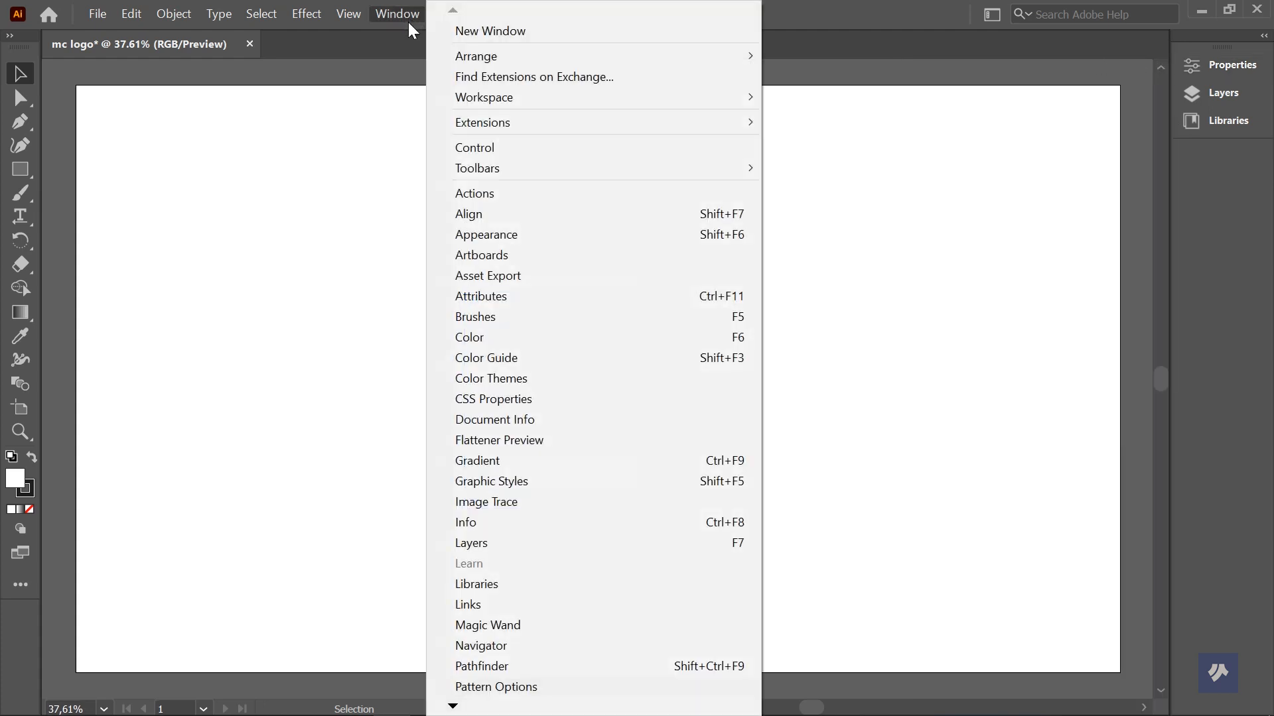
pyautogui.moveTo(453, 705)
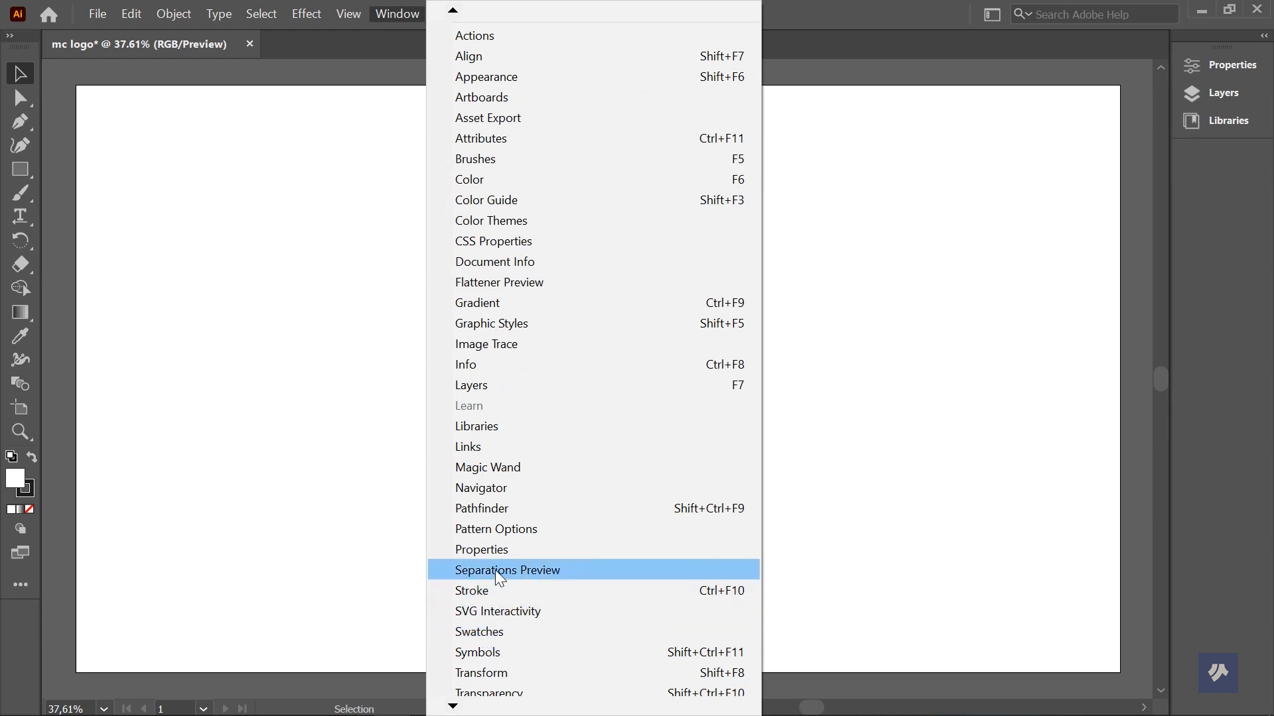
pyautogui.click(478, 552)
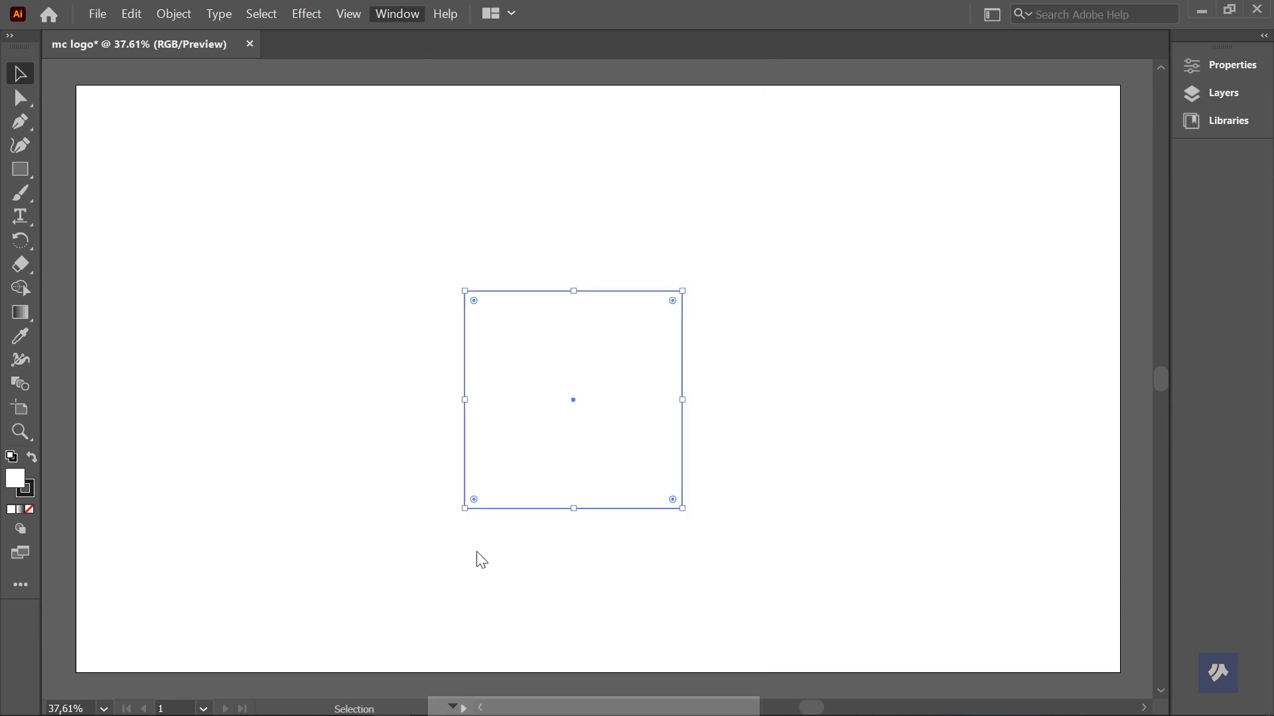
# Step: Remove the square's fill and set its stroke to black
pyautogui.click(940, 273)
pyautogui.click(723, 342)
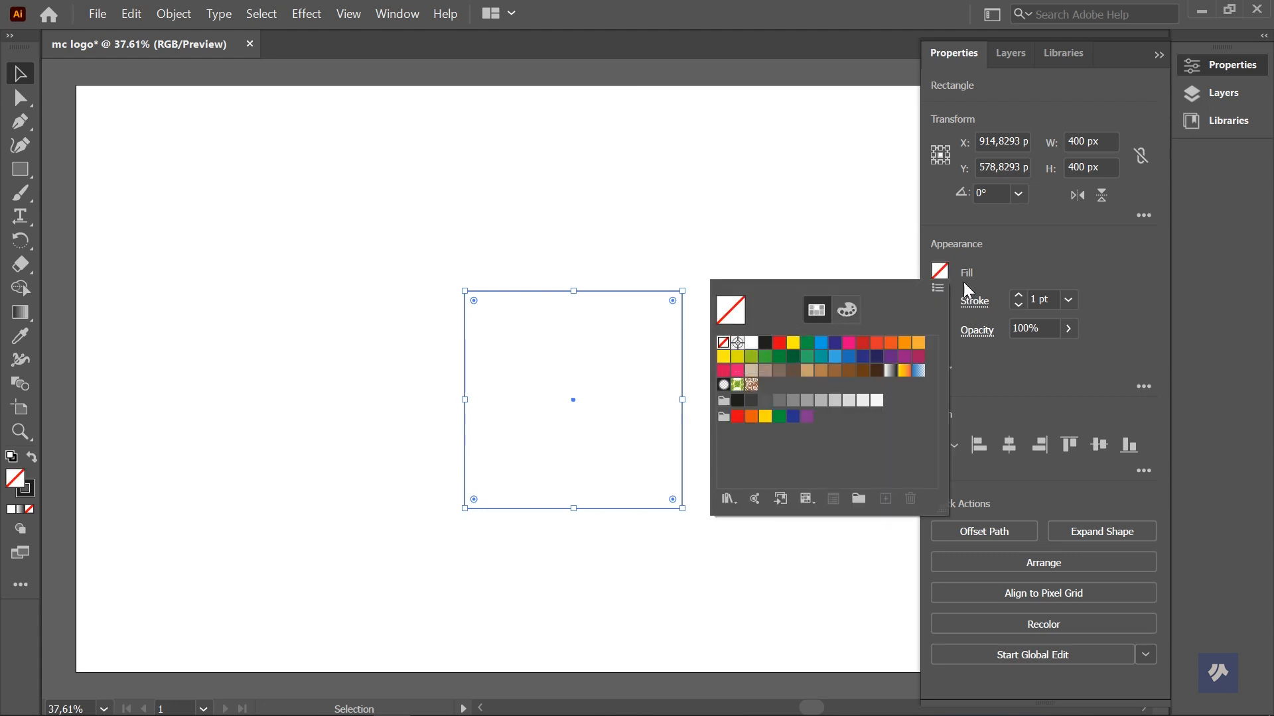
pyautogui.click(991, 271)
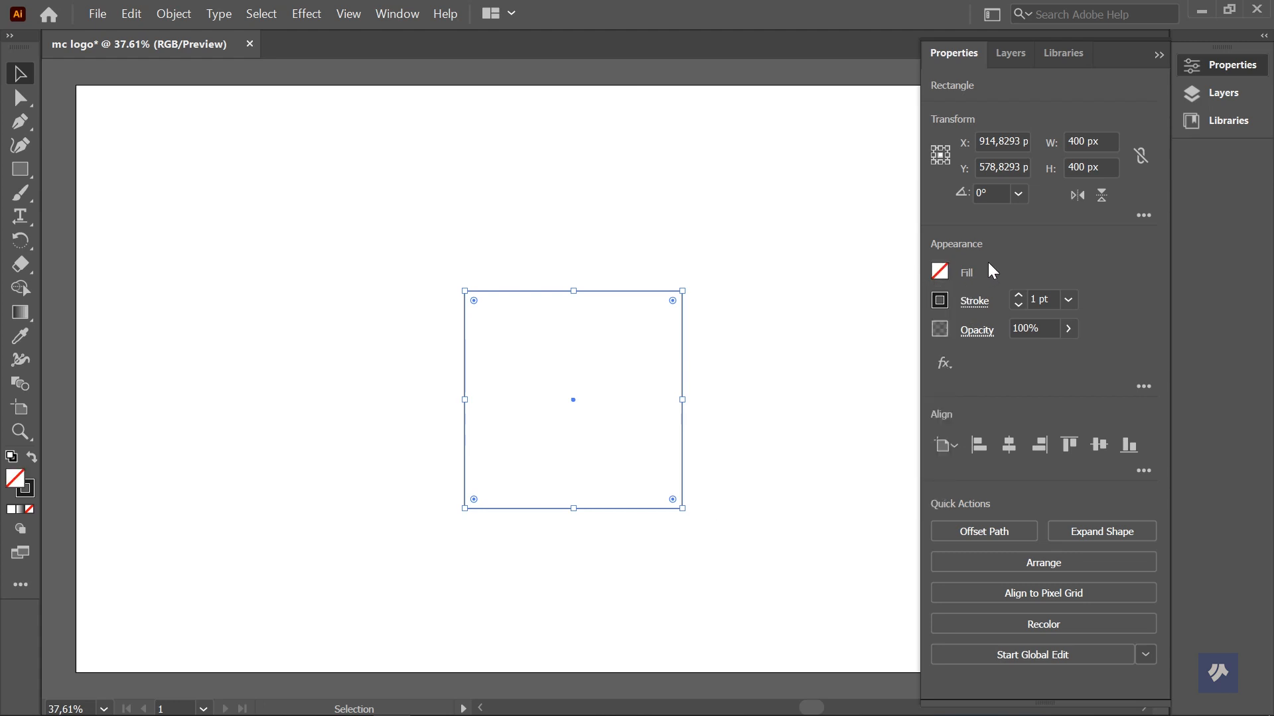
pyautogui.click(940, 300)
pyautogui.click(916, 378)
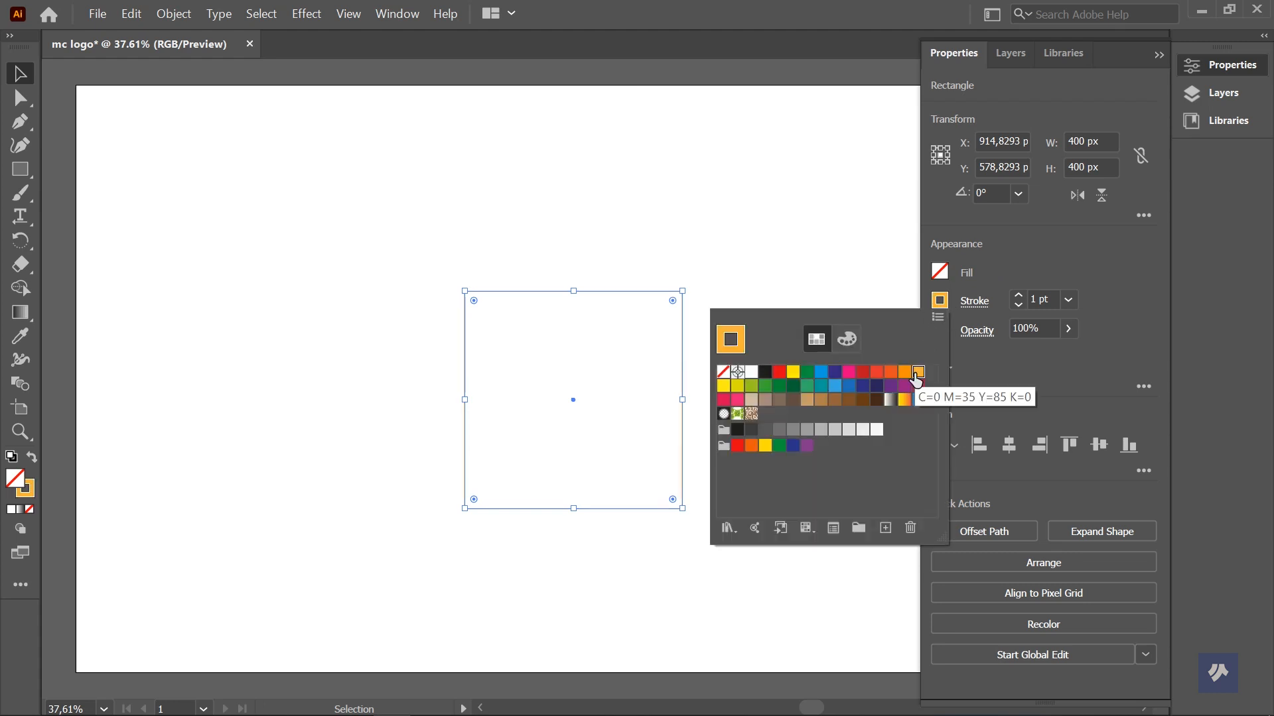
pyautogui.click(764, 377)
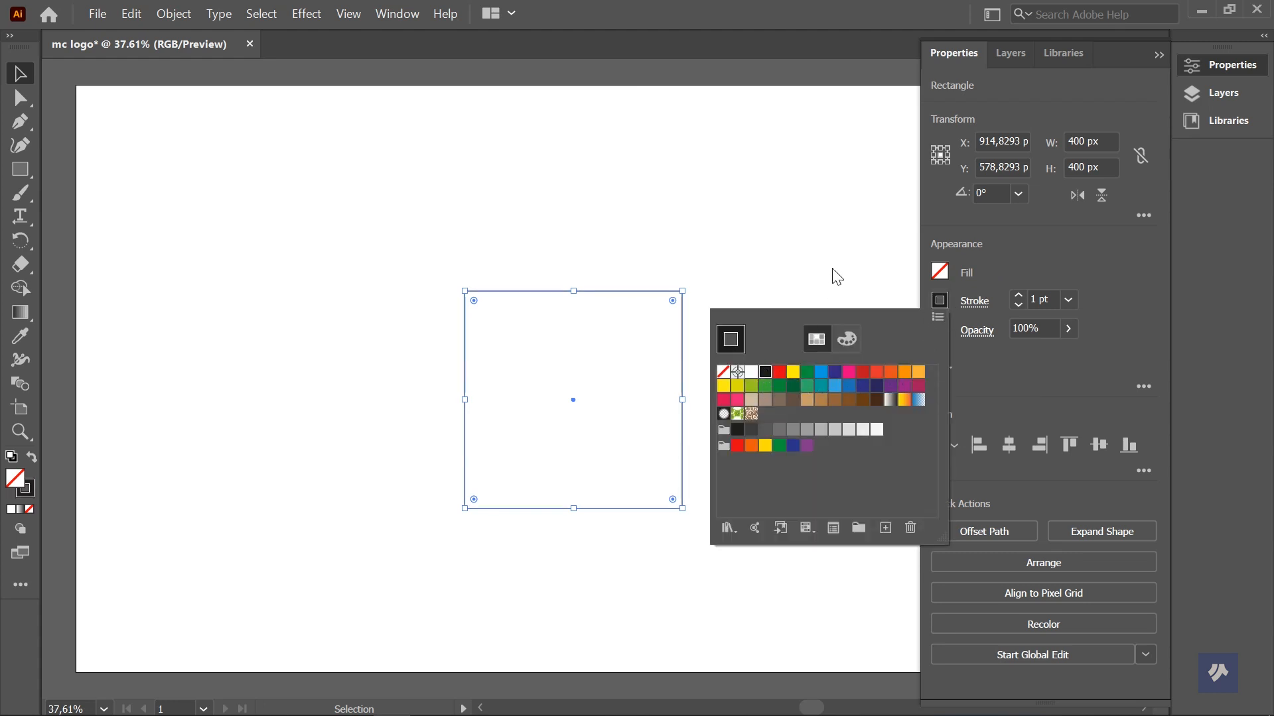
pyautogui.click(829, 268)
pyautogui.click(830, 267)
pyautogui.click(1157, 53)
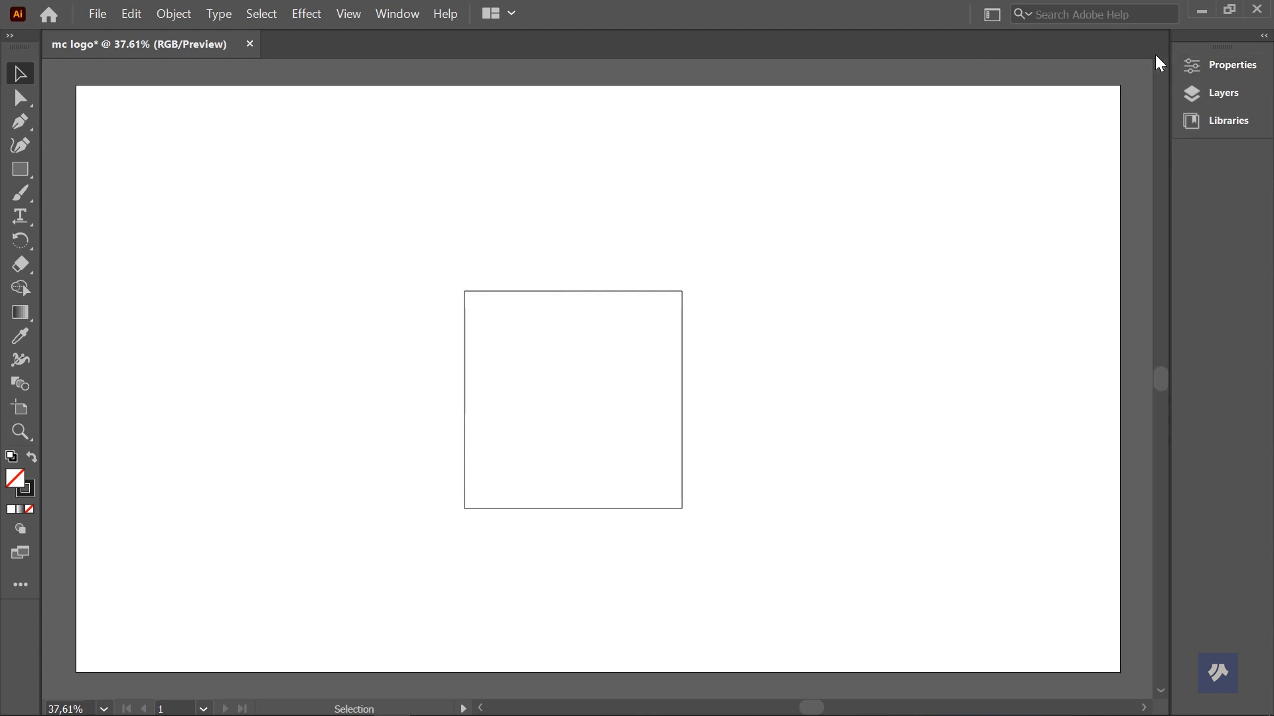
# Step: Divide the square's height by 1,618 with unlinked proportions to make a golden rectangle, and close the transform settings
pyautogui.click(469, 293)
pyautogui.click(392, 11)
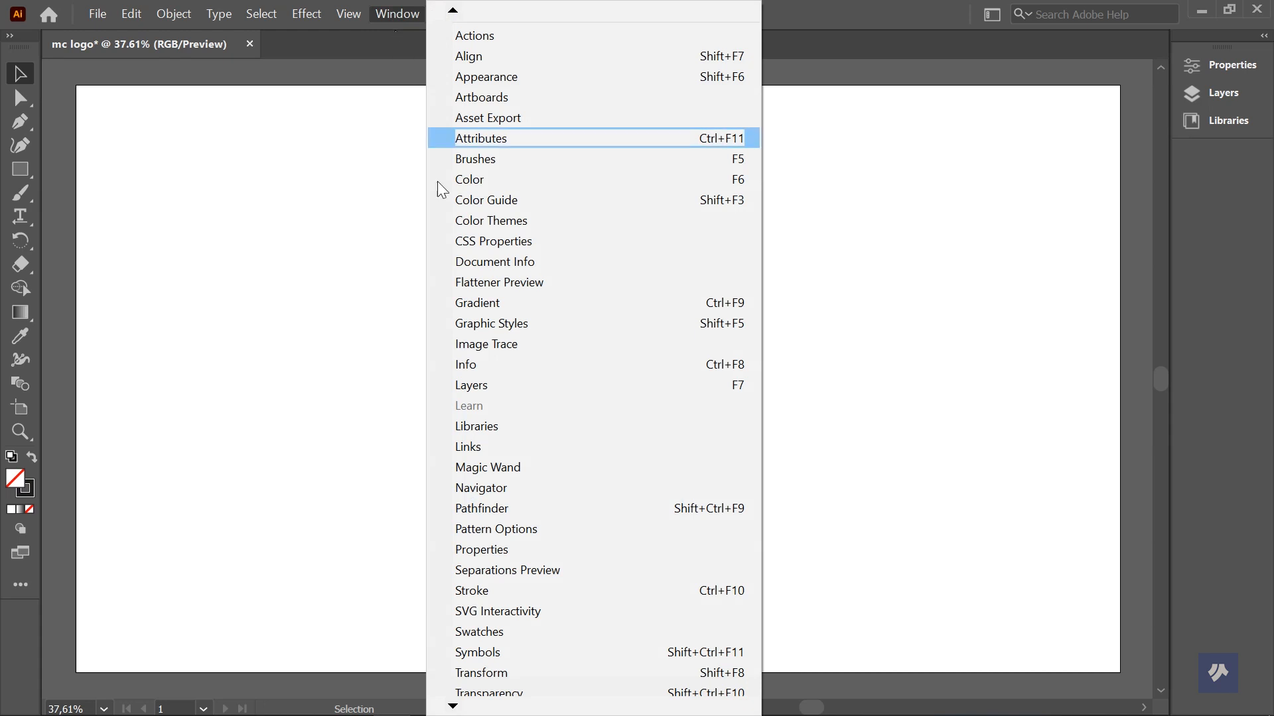
pyautogui.click(531, 674)
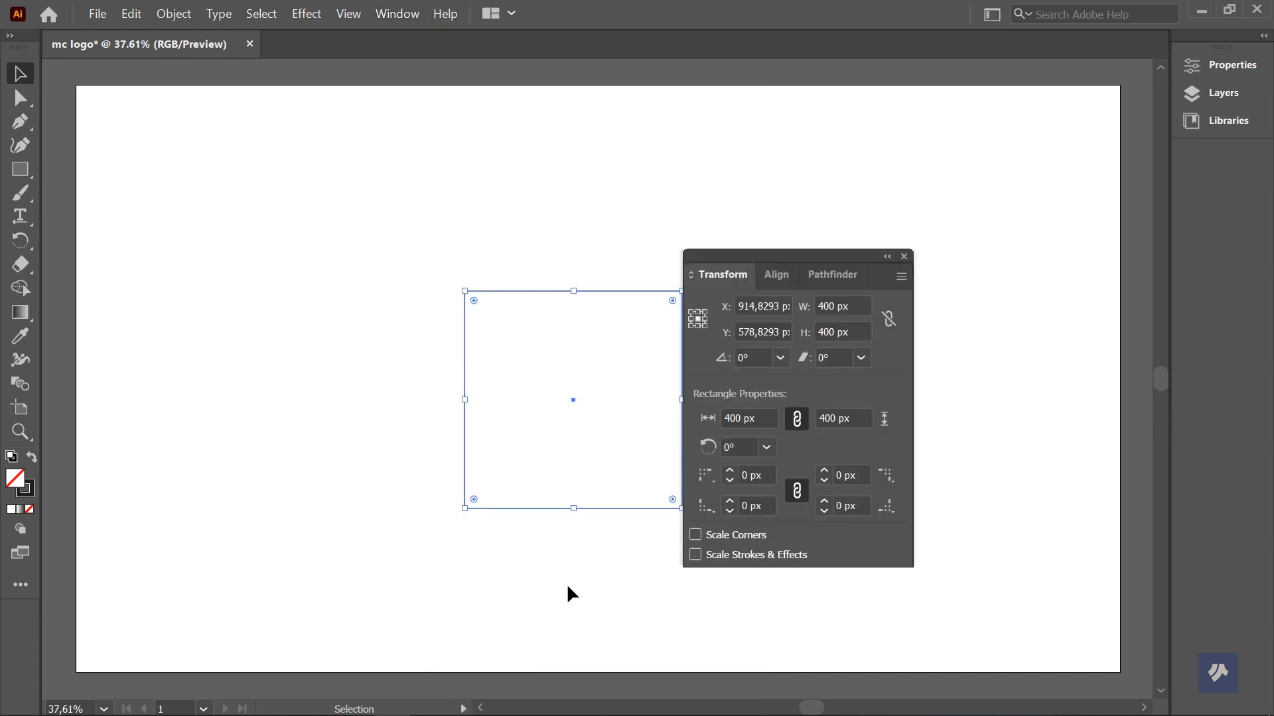
pyautogui.click(837, 330)
pyautogui.doubleClick(837, 330)
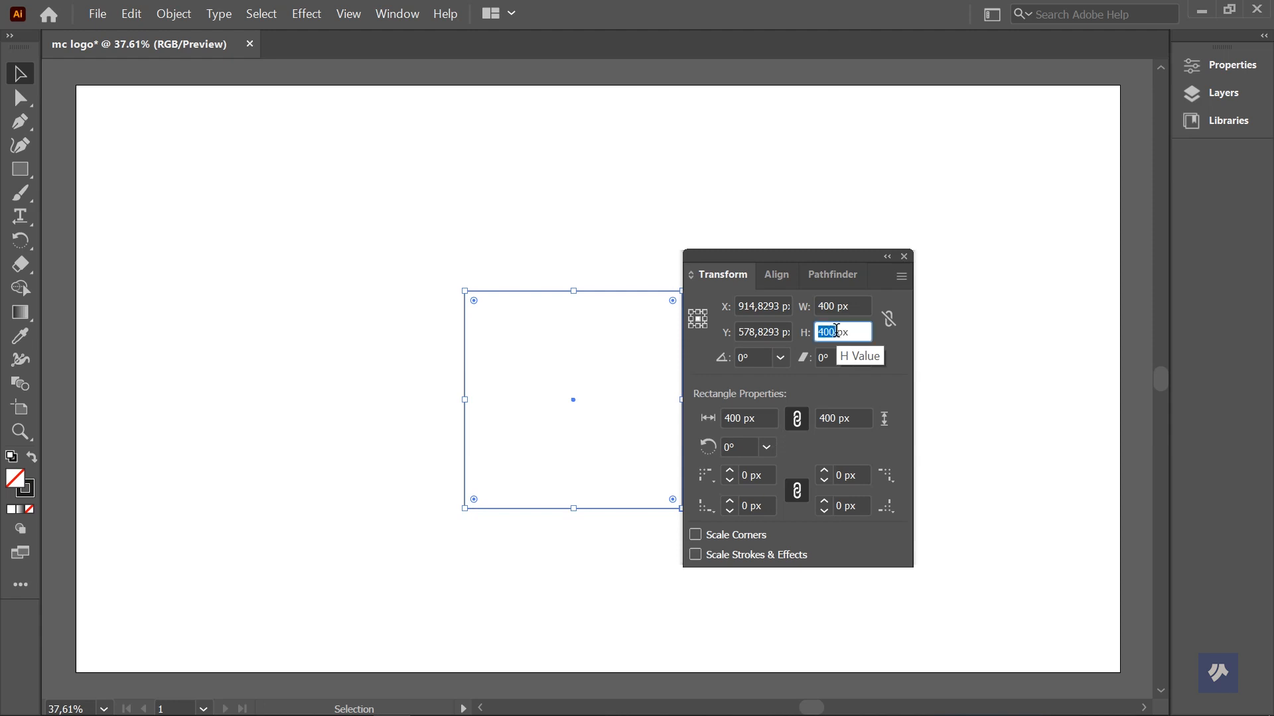
pyautogui.click(837, 330)
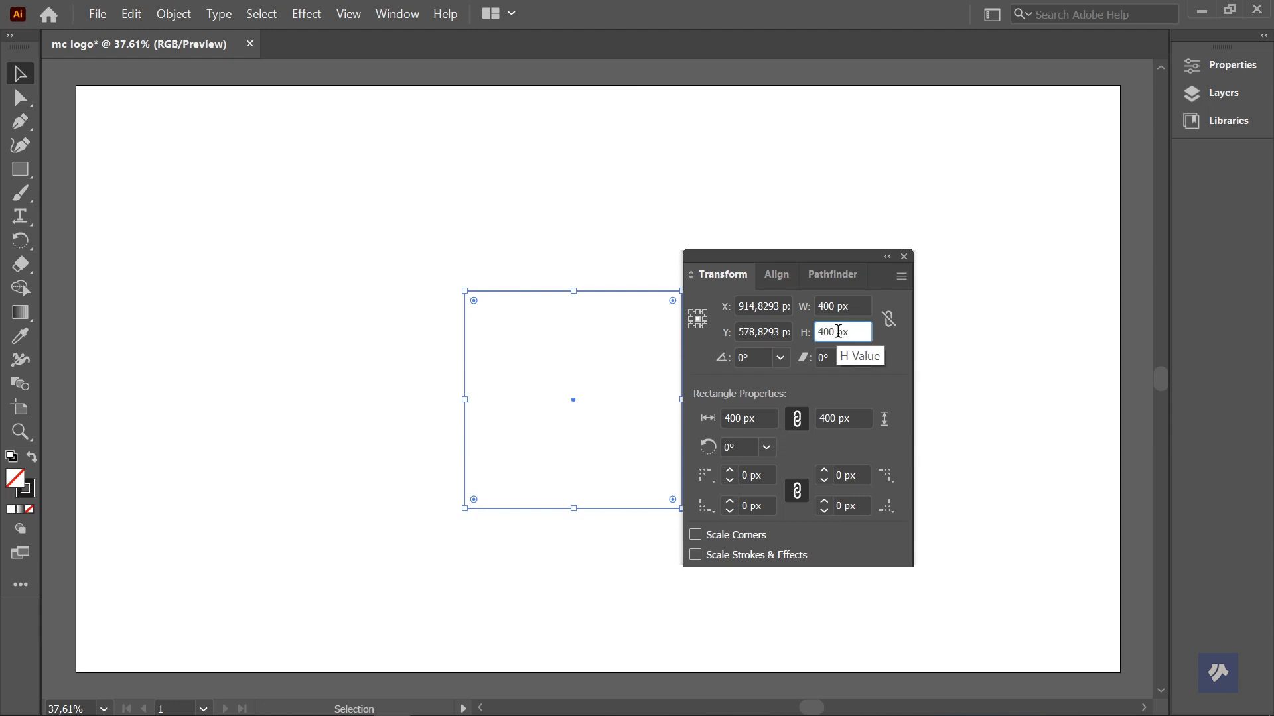
pyautogui.click(888, 319)
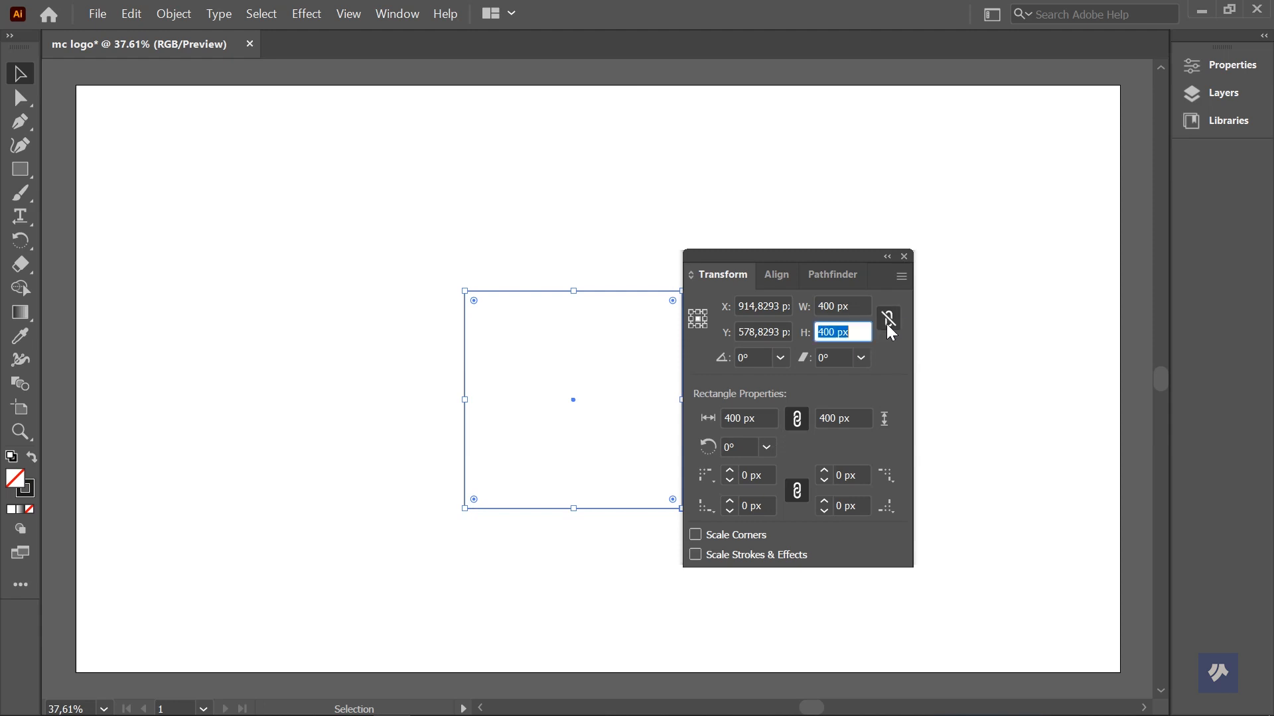
pyautogui.click(838, 330)
pyautogui.write('/1,618')
pyautogui.press('Return')
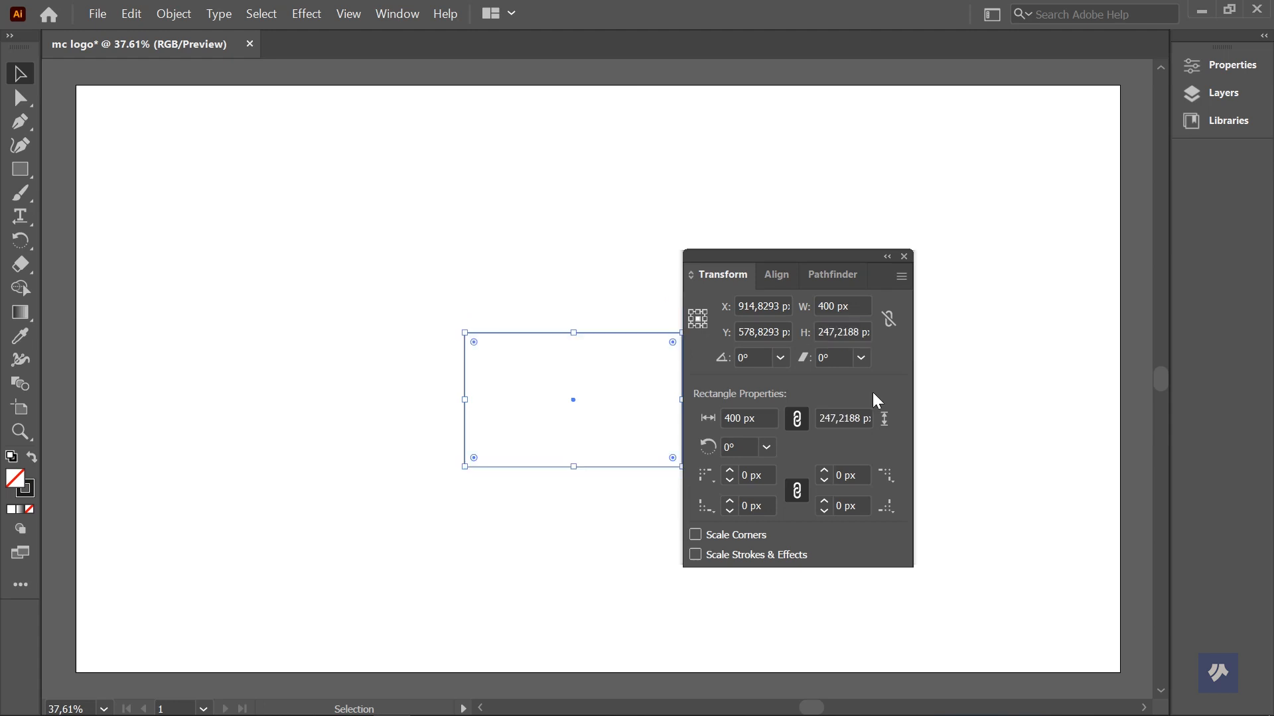
pyautogui.click(886, 259)
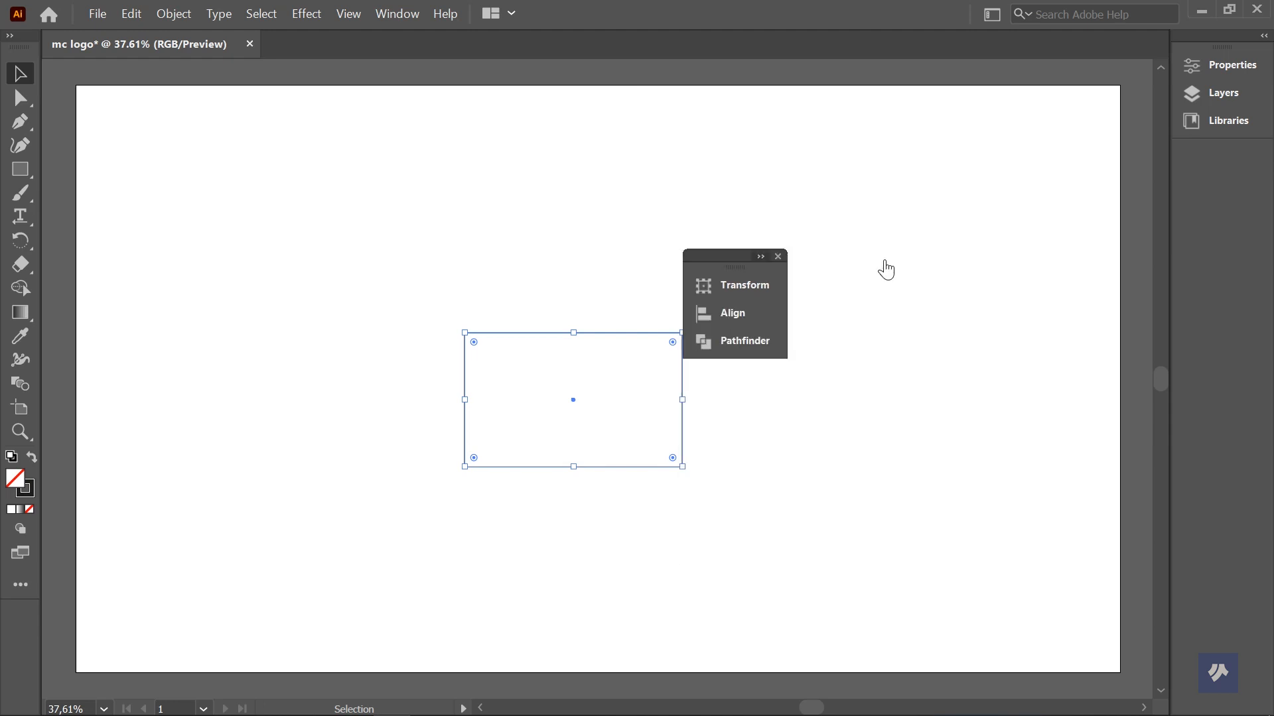
pyautogui.click(778, 257)
pyautogui.click(351, 203)
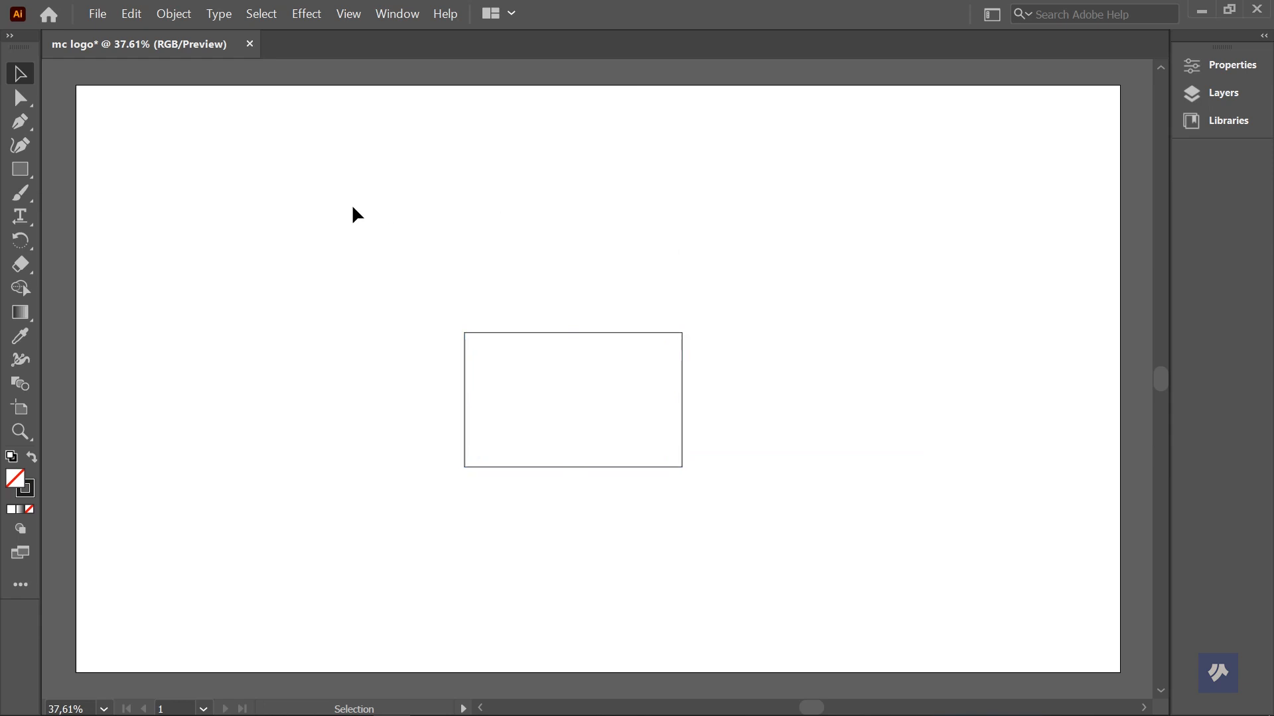
# Step: Rotate the rectangle 90 degrees so it stands upright
pyautogui.click(465, 350)
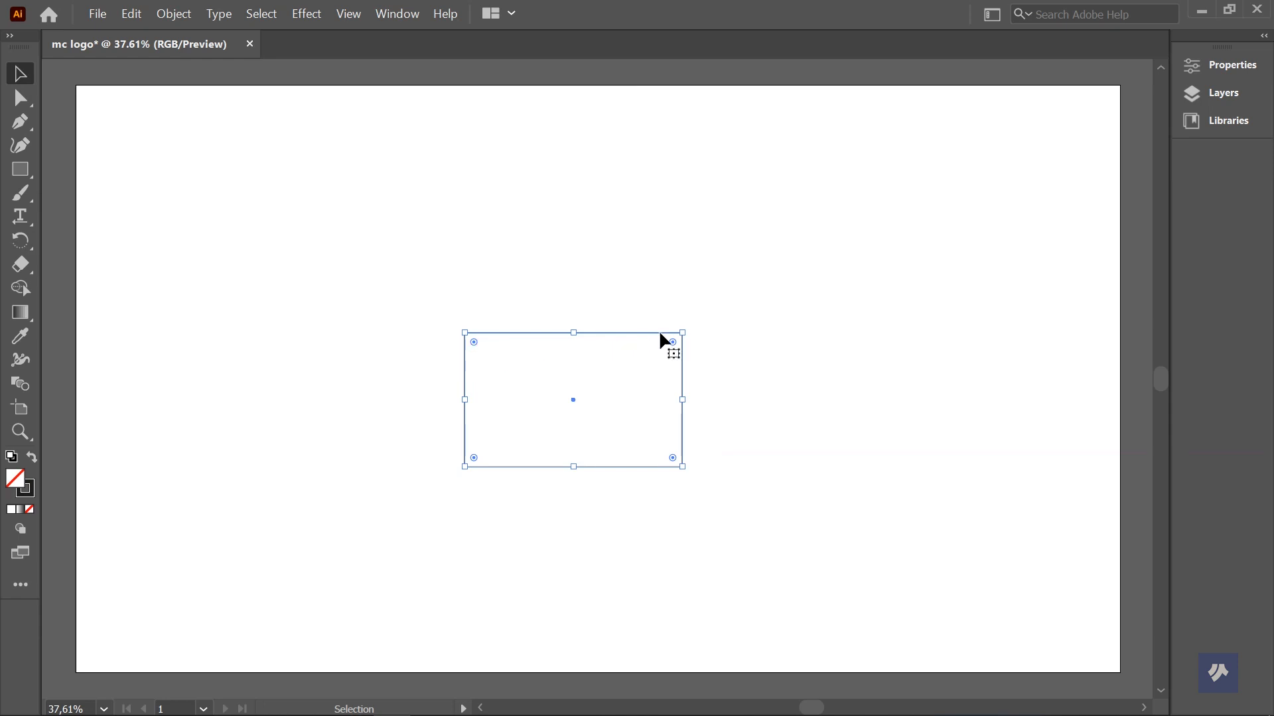
pyautogui.press('shift')
pyautogui.moveTo(691, 329); pyautogui.dragTo(512, 219)
pyautogui.click(678, 352)
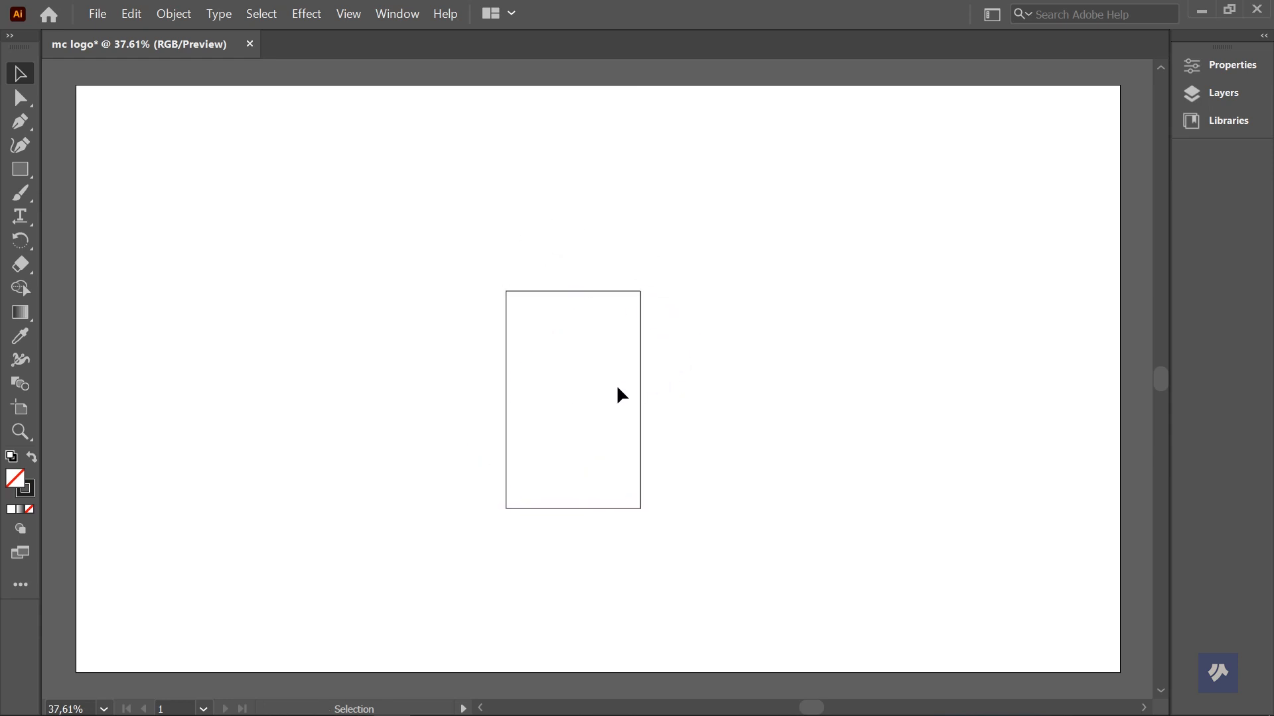
# Step: Move the upright rectangle to the left half of the artboard and scale it up proportionally to about 380 x 615 px
pyautogui.moveTo(640, 406); pyautogui.dragTo(408, 375)
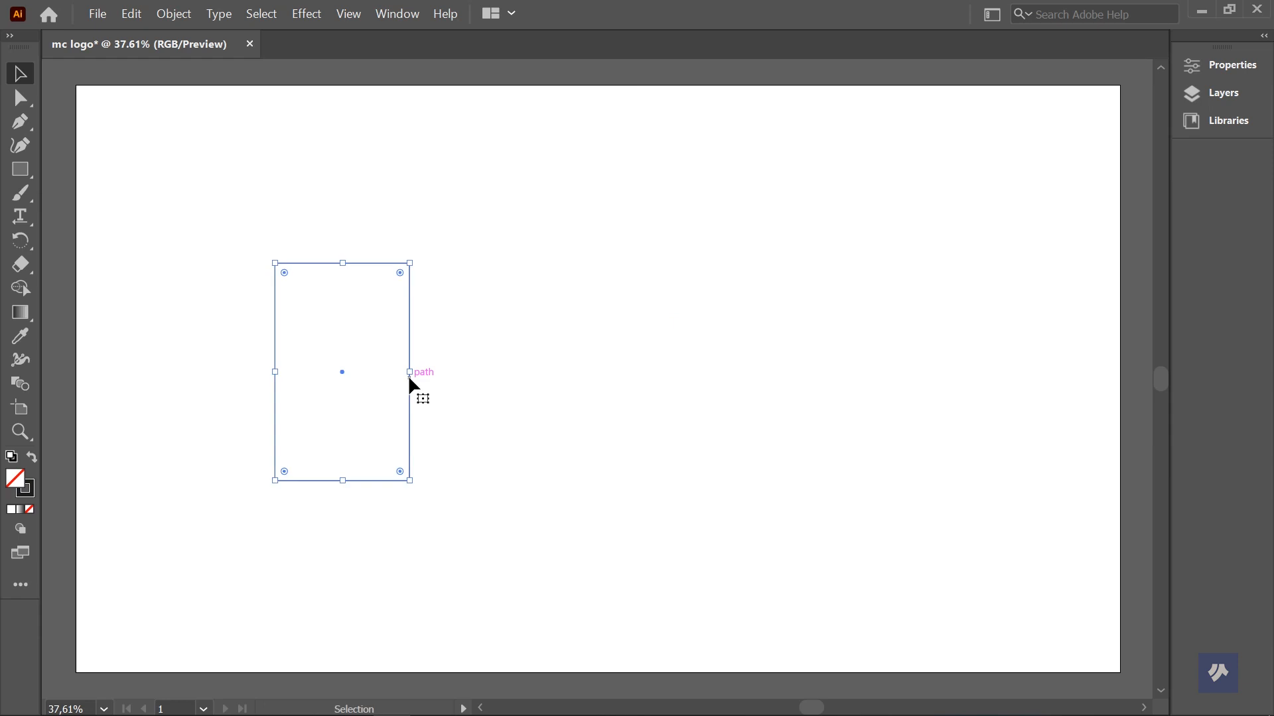
pyautogui.click(415, 393)
pyautogui.click(410, 390)
pyautogui.moveTo(410, 480); pyautogui.dragTo(461, 539)
pyautogui.click(482, 489)
pyautogui.moveTo(446, 459); pyautogui.dragTo(476, 459)
pyautogui.click(595, 466)
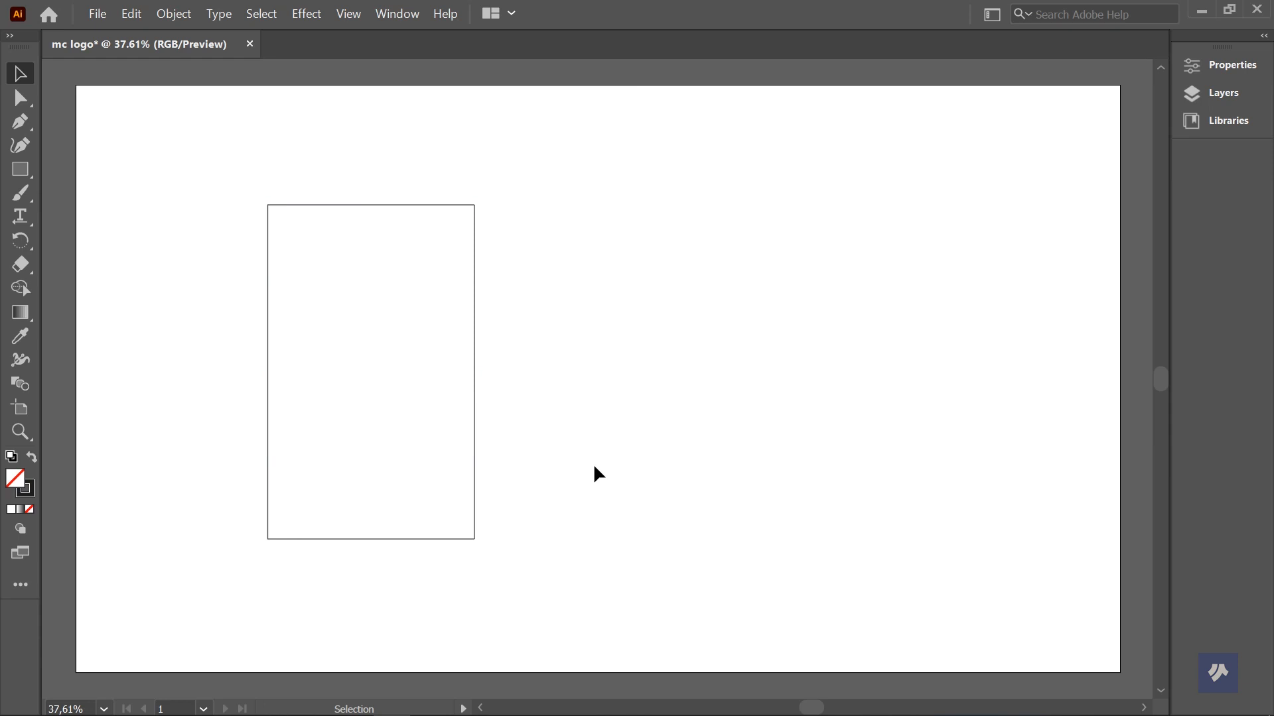
# Step: Split the rectangle into a grid of 12 rows and 1 column with the preview on
pyautogui.click(473, 392)
pyautogui.click(175, 14)
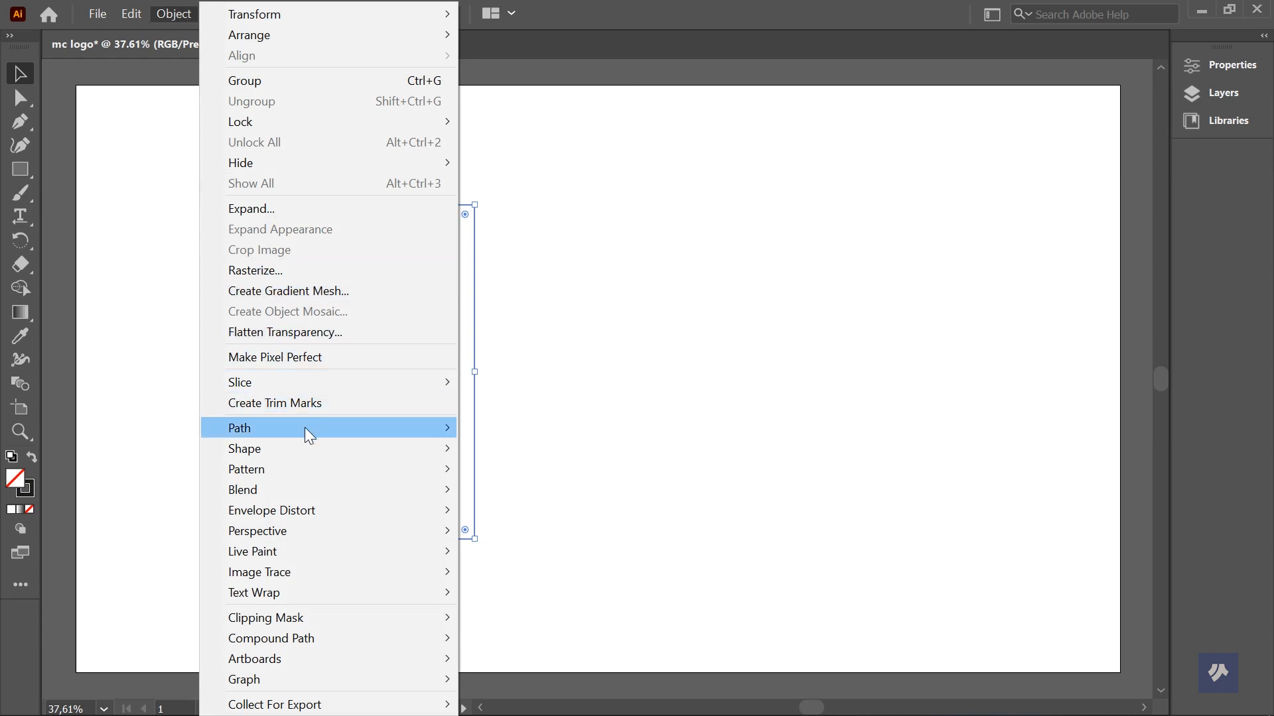
pyautogui.moveTo(305, 427)
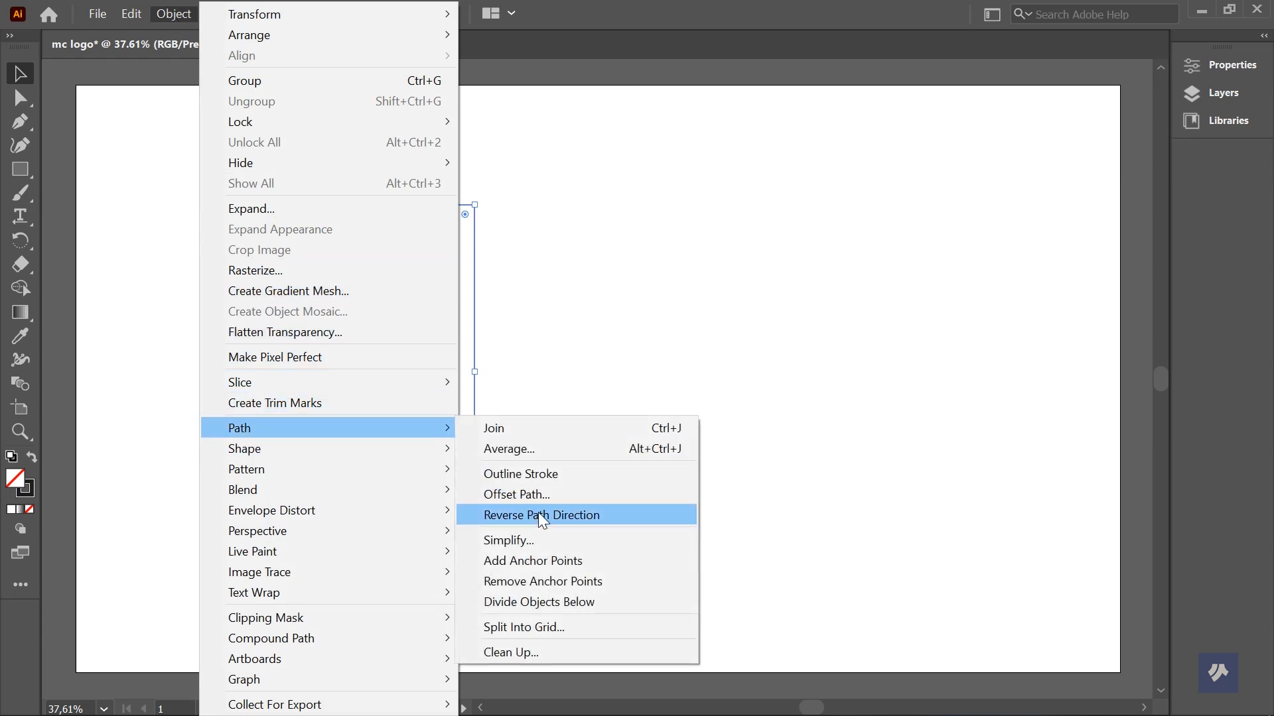
pyautogui.click(534, 627)
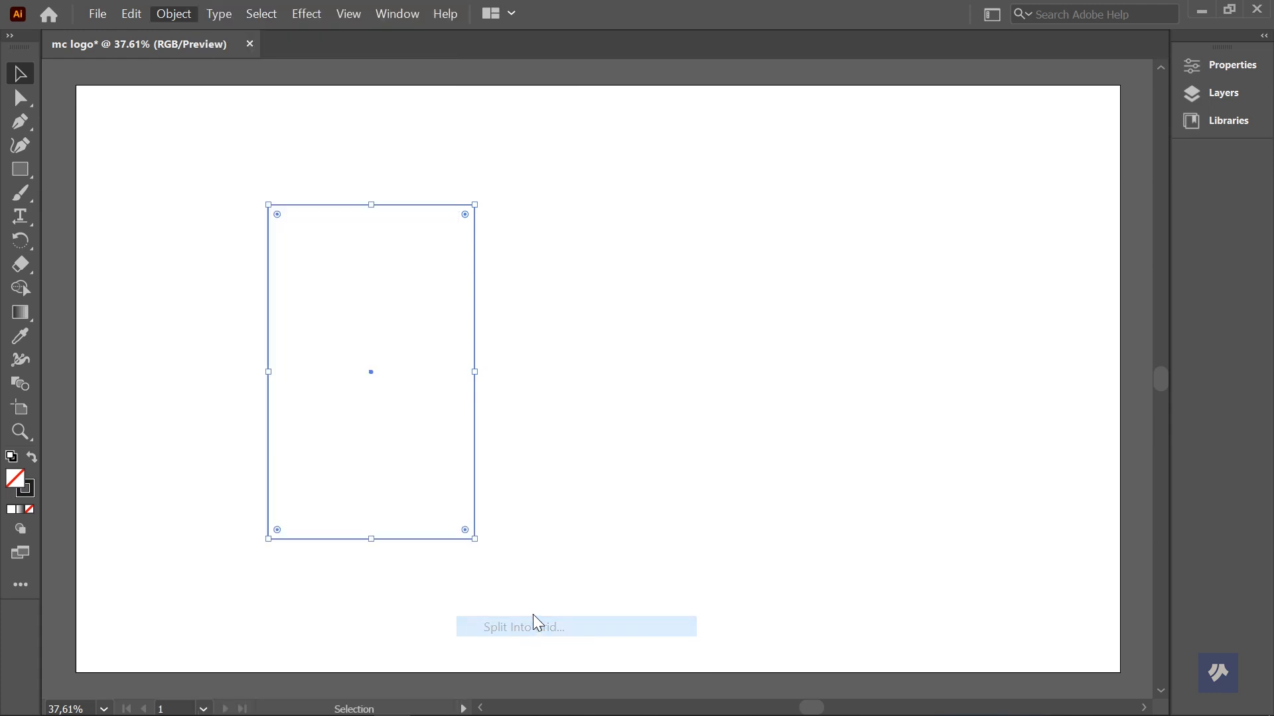
pyautogui.moveTo(619, 219); pyautogui.dragTo(761, 213)
pyautogui.click(627, 466)
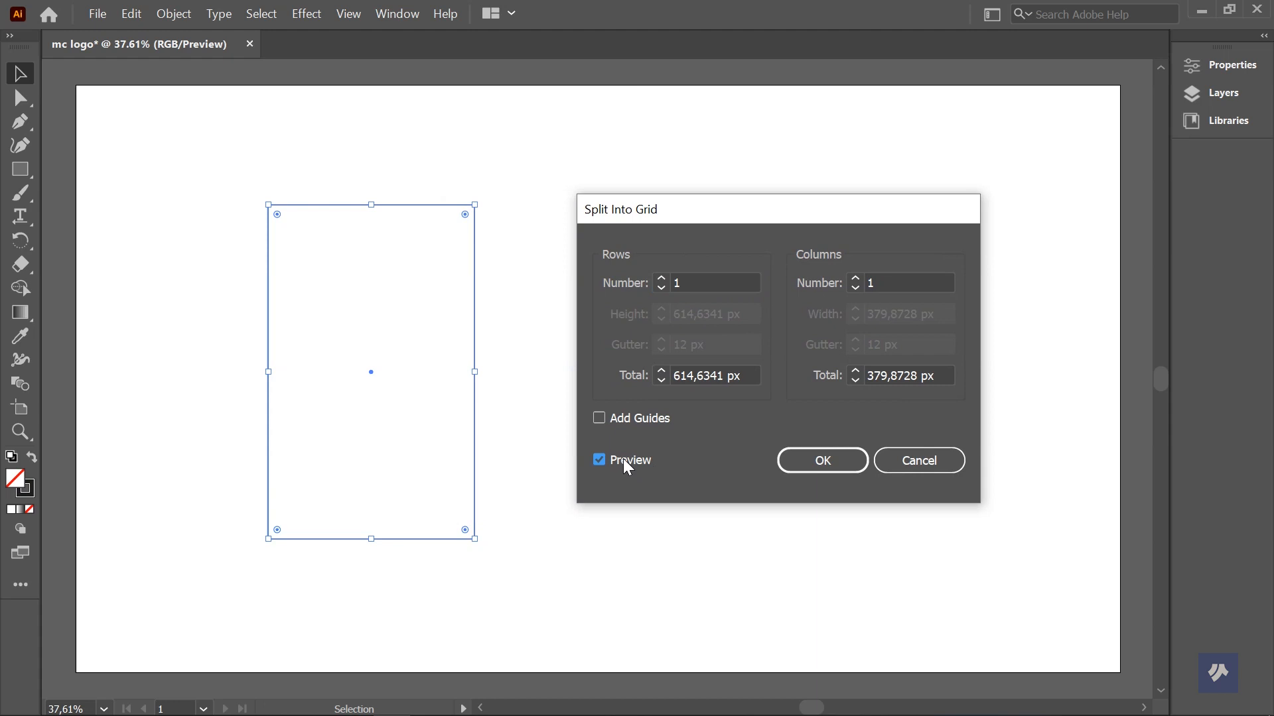
pyautogui.click(662, 279)
pyautogui.click(662, 279)
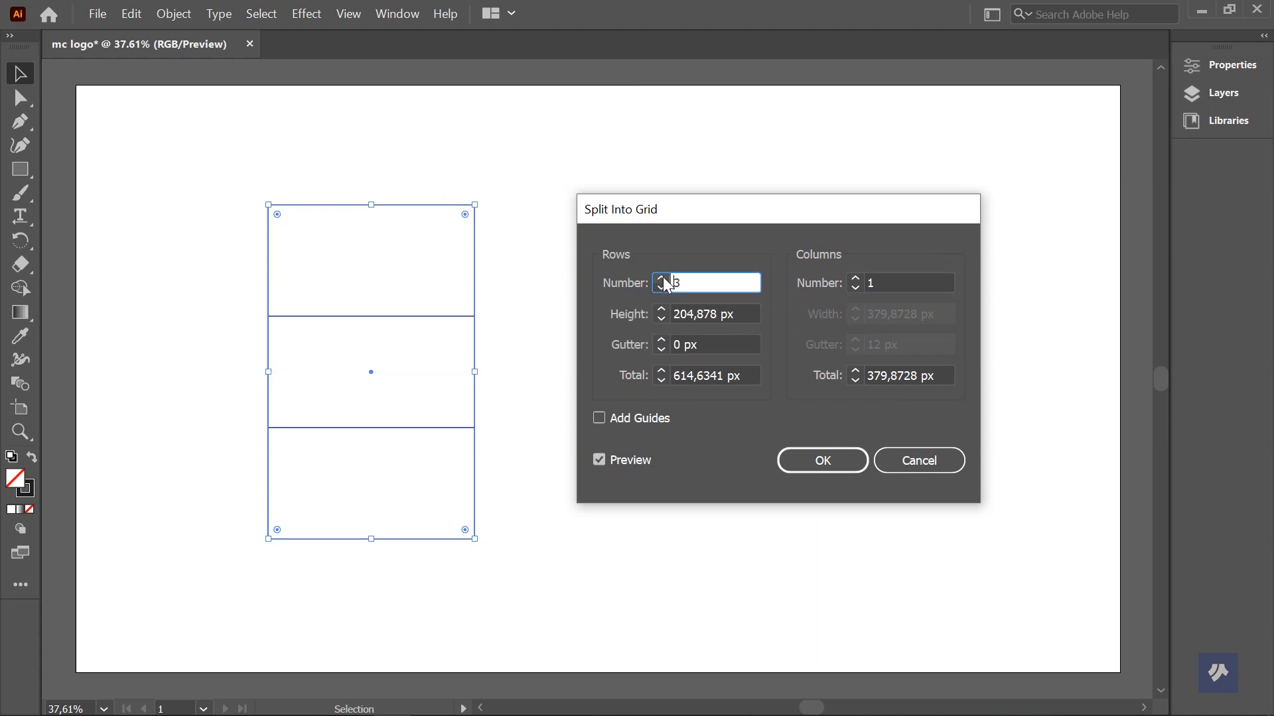
pyautogui.click(662, 279)
pyautogui.doubleClick(687, 282)
pyautogui.write('12')
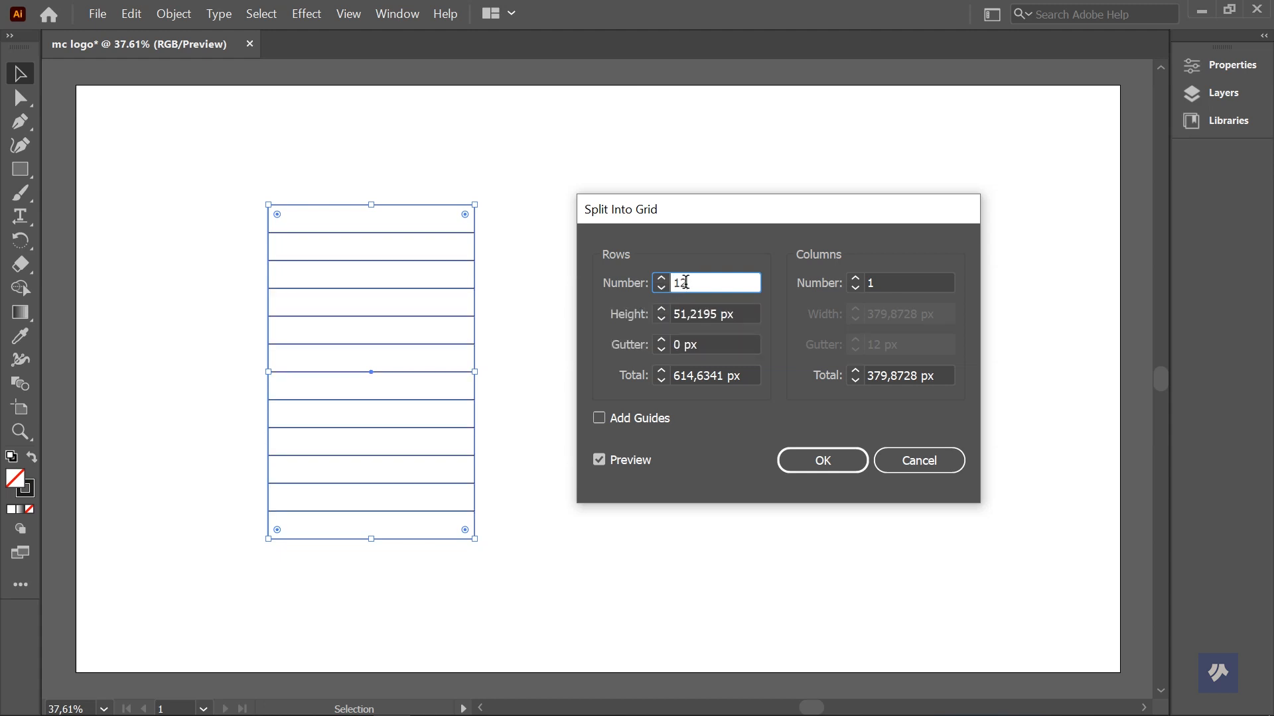
pyautogui.click(852, 278)
pyautogui.click(854, 288)
pyautogui.click(821, 459)
pyautogui.click(301, 148)
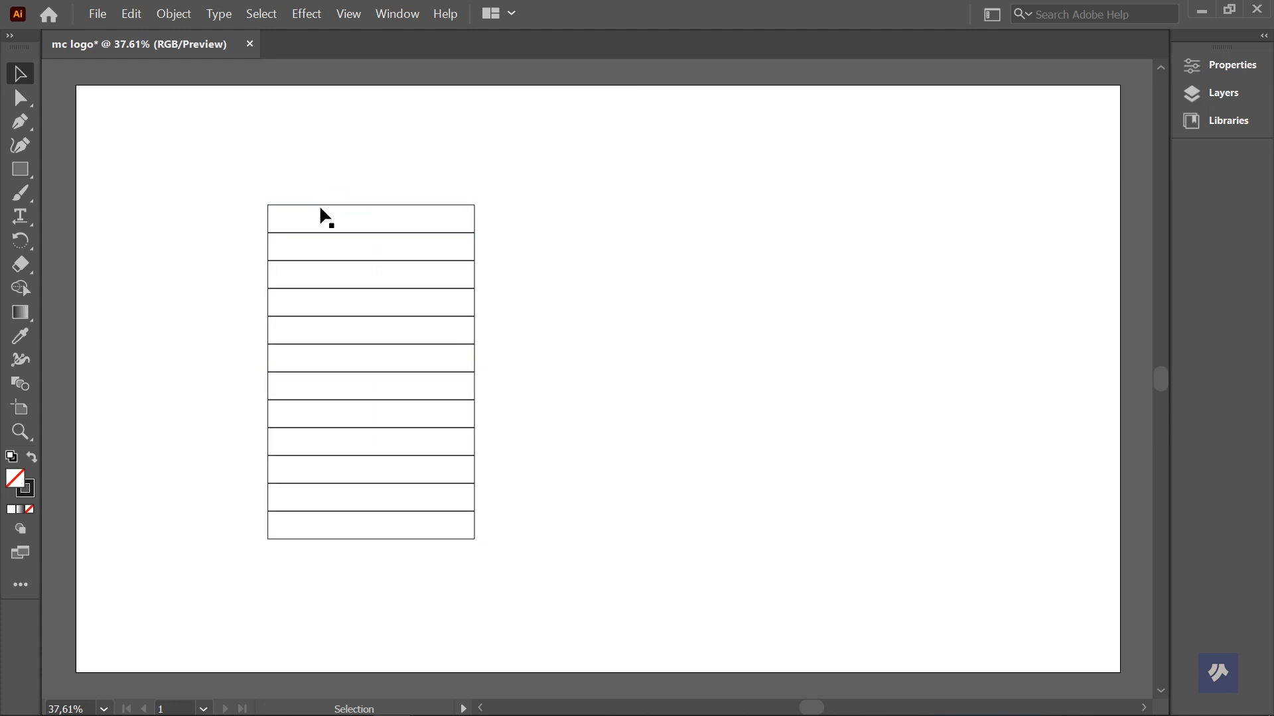
# Step: Split the topmost row of the grid into 2 equal rows with the preview on
pyautogui.click(319, 194)
pyautogui.click(317, 170)
pyautogui.click(321, 204)
pyautogui.click(188, 18)
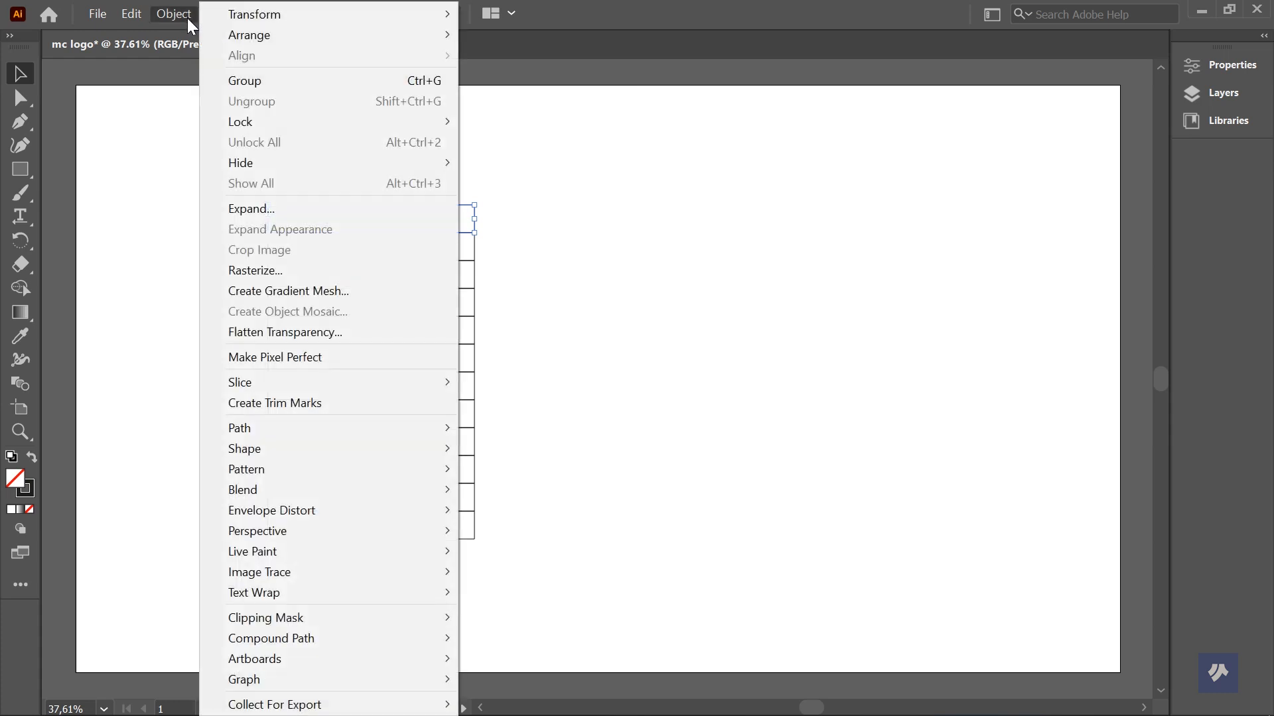
pyautogui.moveTo(316, 425)
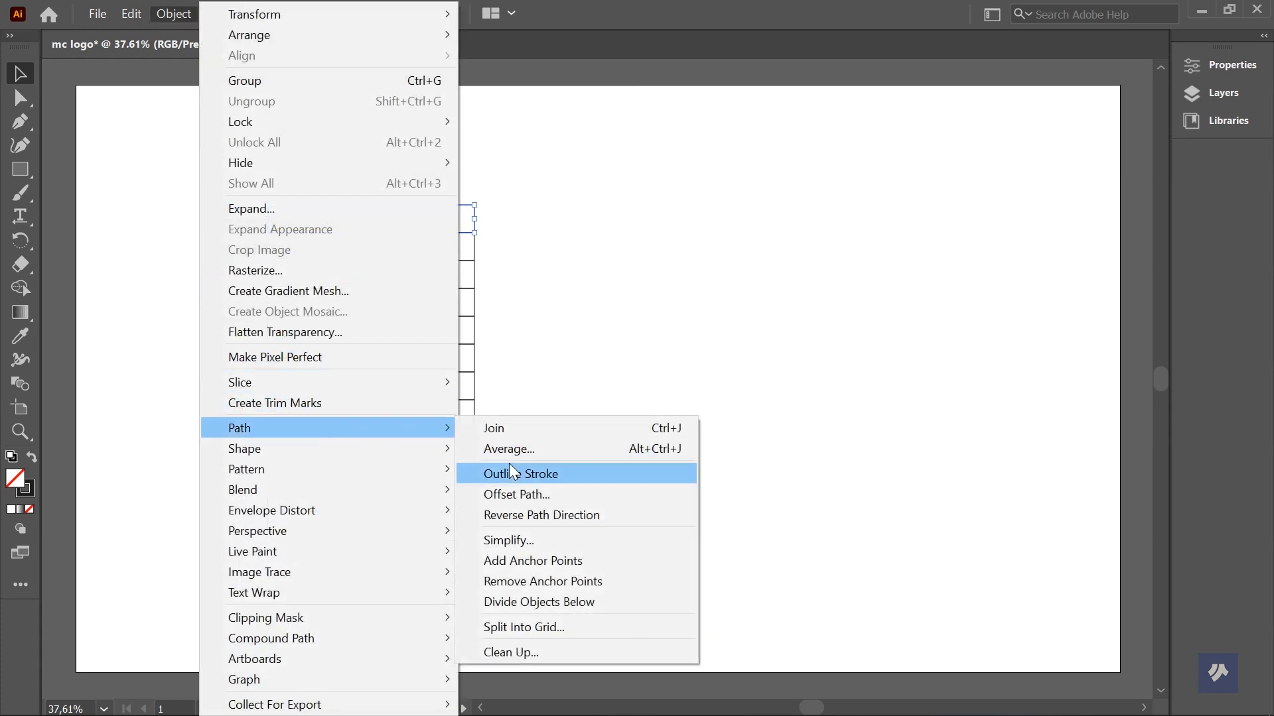
pyautogui.click(545, 630)
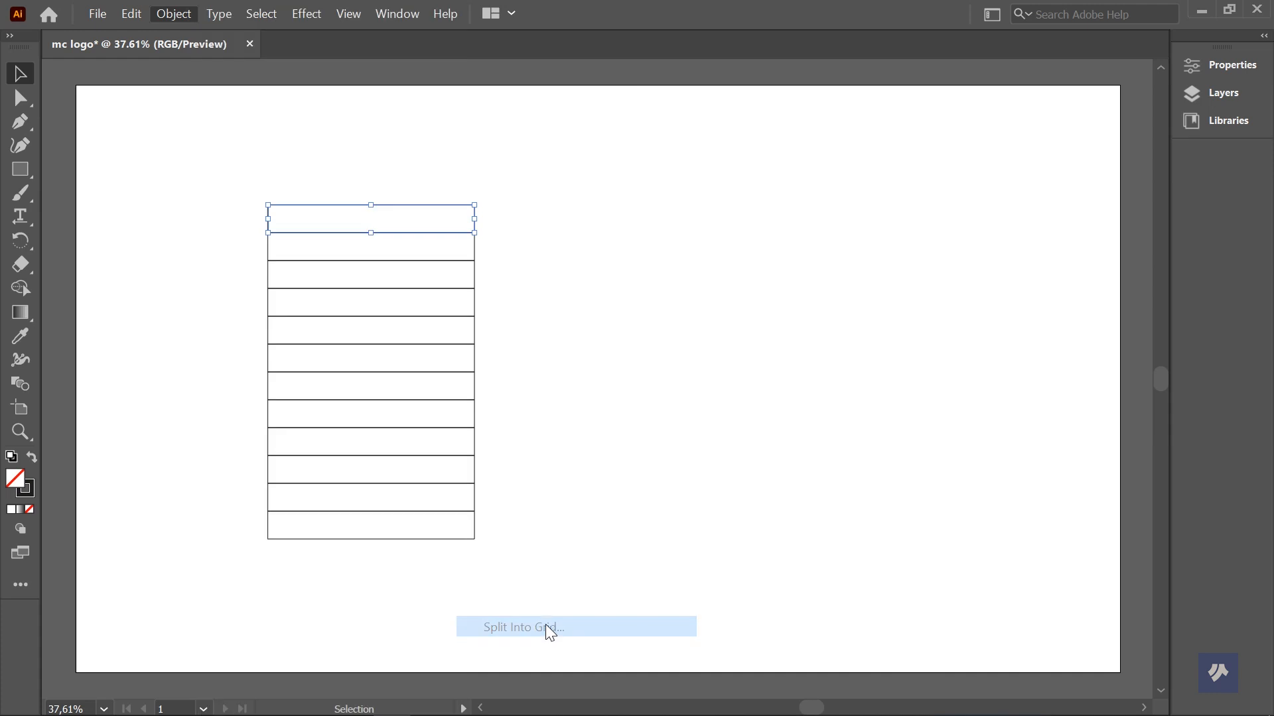
pyautogui.click(636, 460)
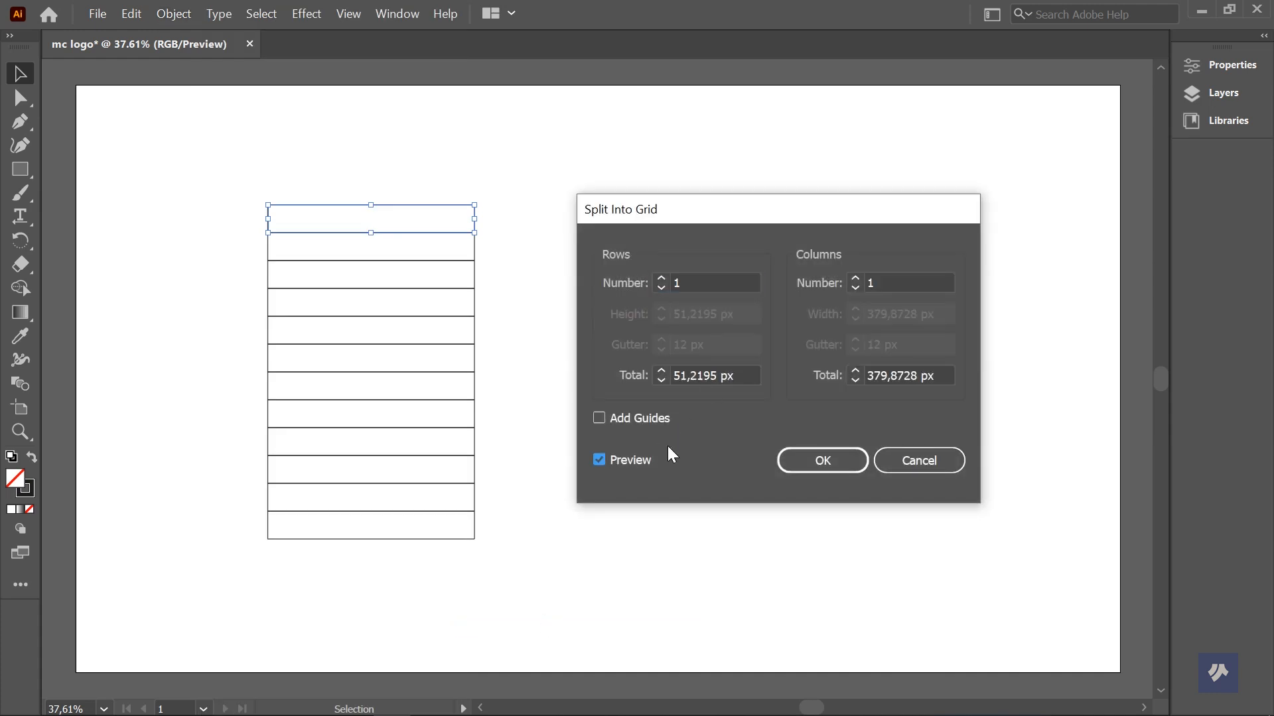
pyautogui.click(660, 279)
pyautogui.click(813, 463)
pyautogui.click(476, 188)
# Step: Select all the grid rows and scale them up proportionally from the centre to about 460 px wide
pyautogui.moveTo(238, 170); pyautogui.dragTo(512, 543)
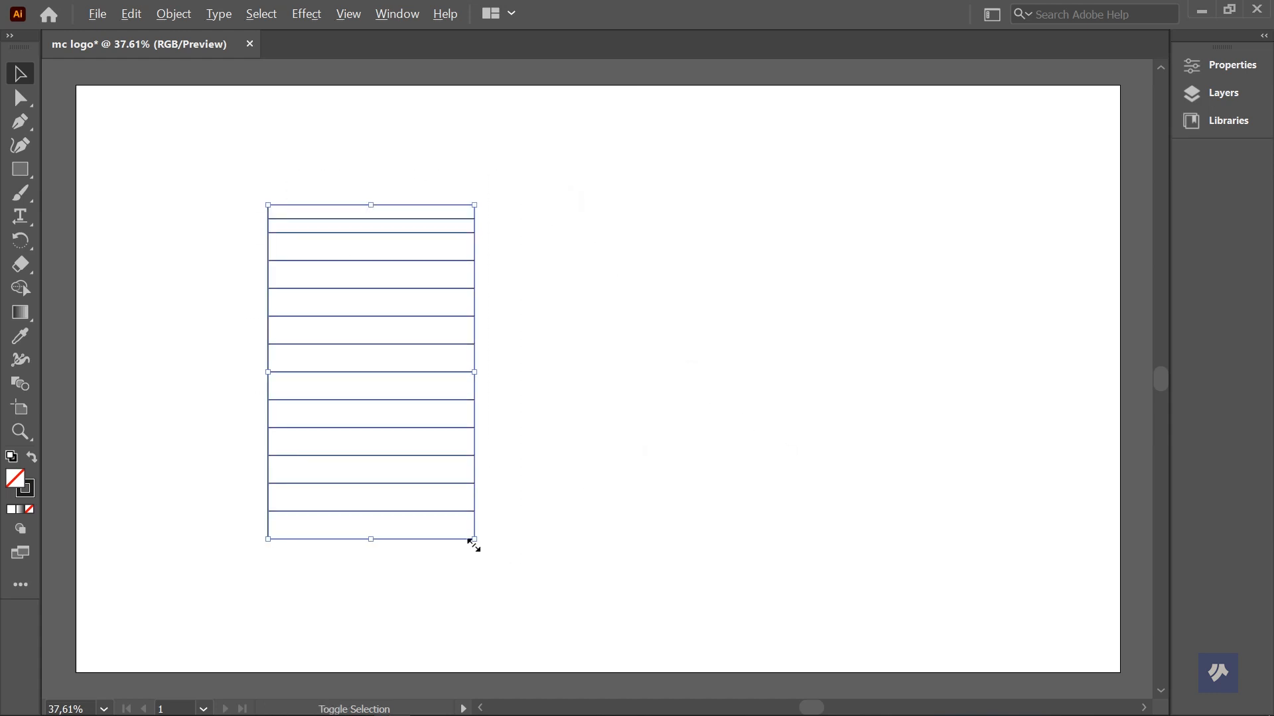
pyautogui.moveTo(486, 557); pyautogui.dragTo(500, 577)
pyautogui.click(597, 529)
# Step: Draw a small square centred in the bottom row with the Rectangle tool, as tall as the row
pyautogui.press('l')
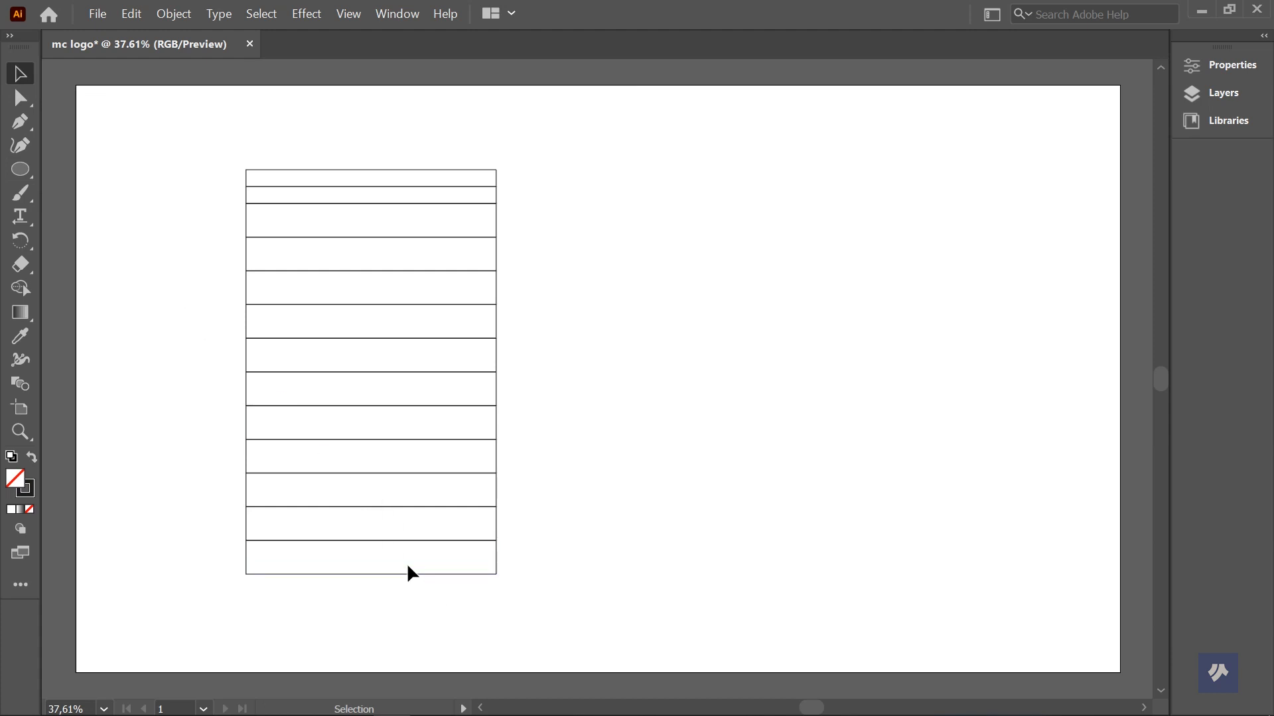
pyautogui.moveTo(16, 174); pyautogui.dragTo(70, 171)
pyautogui.moveTo(370, 557); pyautogui.dragTo(378, 575)
pyautogui.click(20, 73)
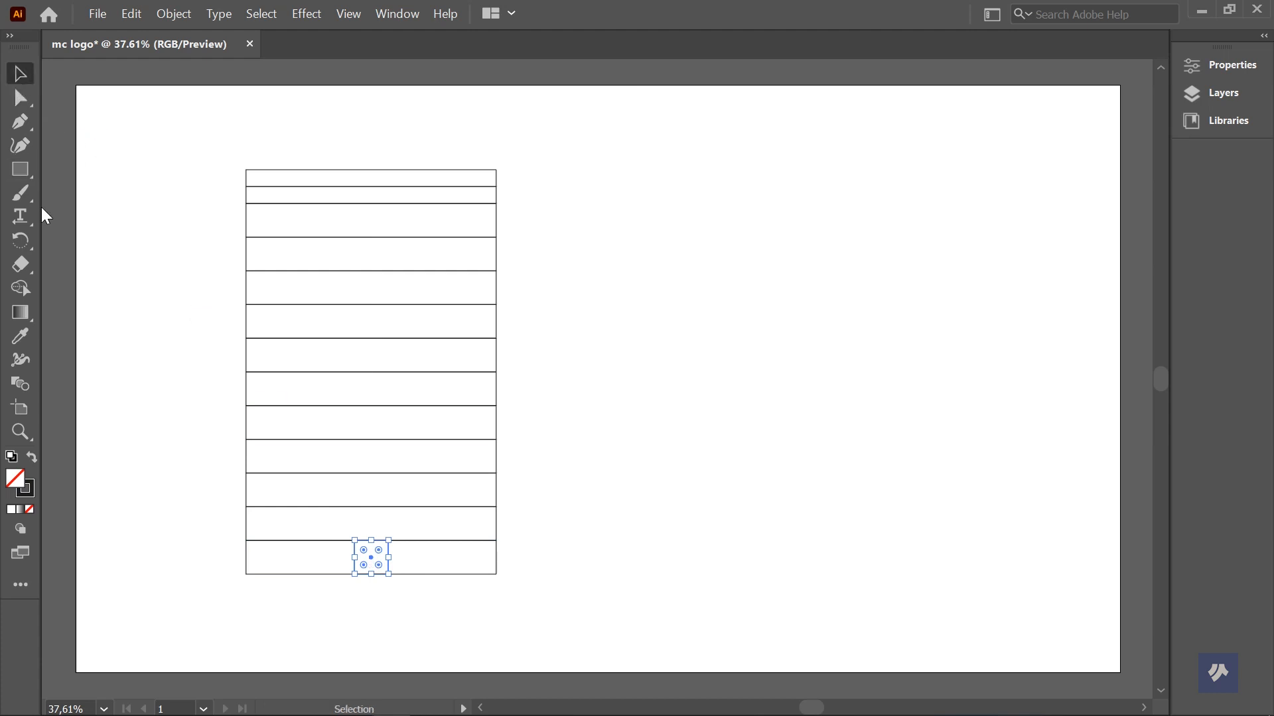
pyautogui.click(105, 370)
# Step: Align the small square with the left edge of the bottom row and close the alignment settings
pyautogui.click(404, 6)
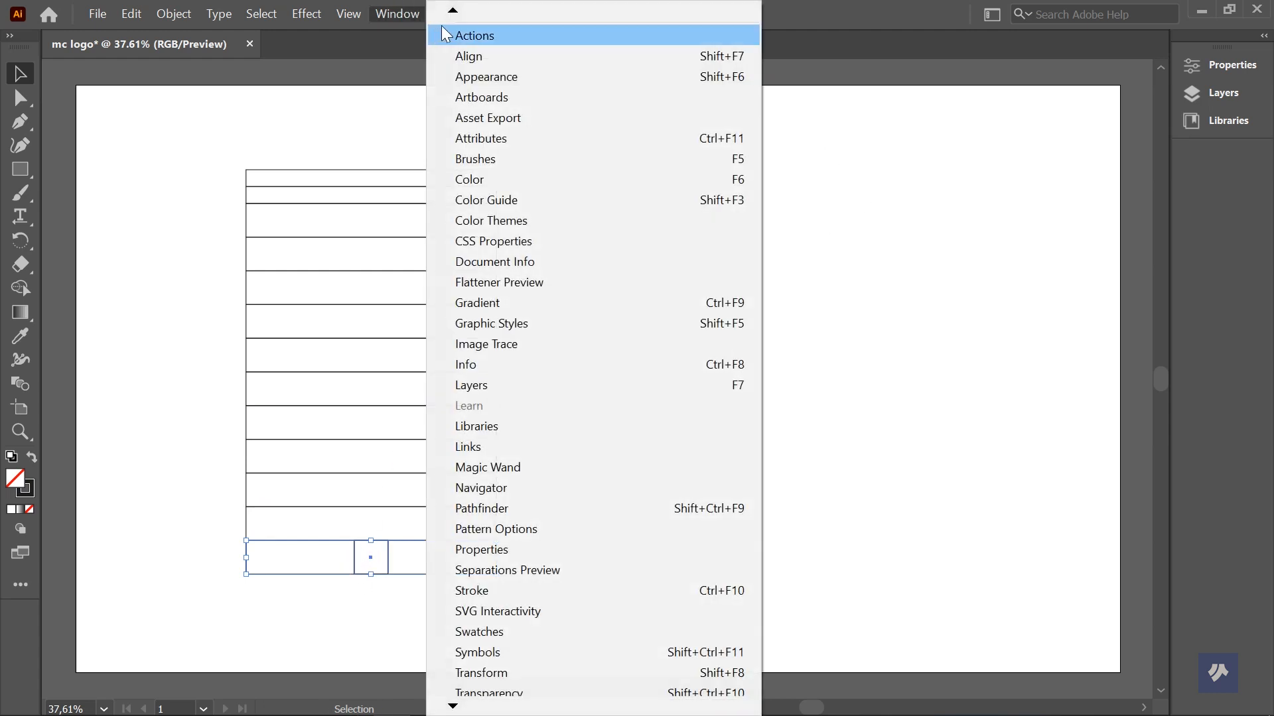
pyautogui.click(463, 56)
pyautogui.click(468, 330)
pyautogui.click(644, 278)
pyautogui.click(657, 237)
pyautogui.click(778, 257)
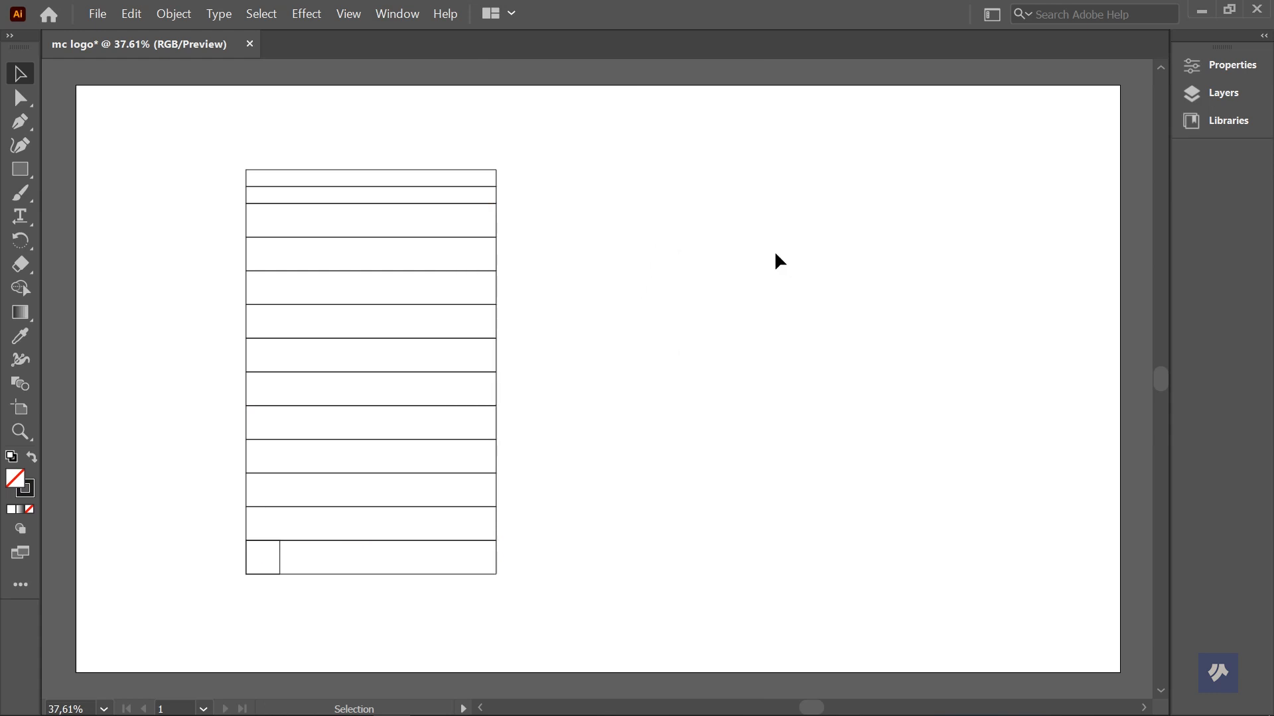
# Step: Draw a circle as wide as the grid with the Ellipse tool, centred on the midpoint of the grid's bottom edge
pyautogui.click(21, 173)
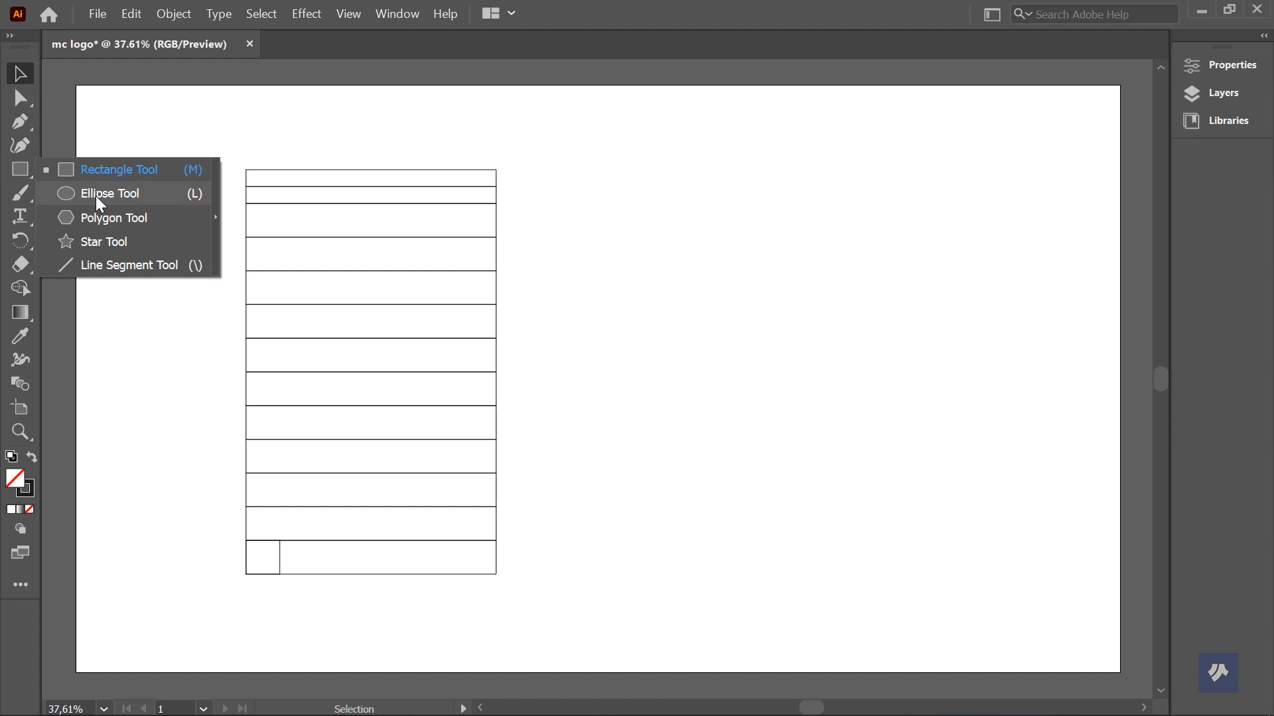
pyautogui.click(97, 198)
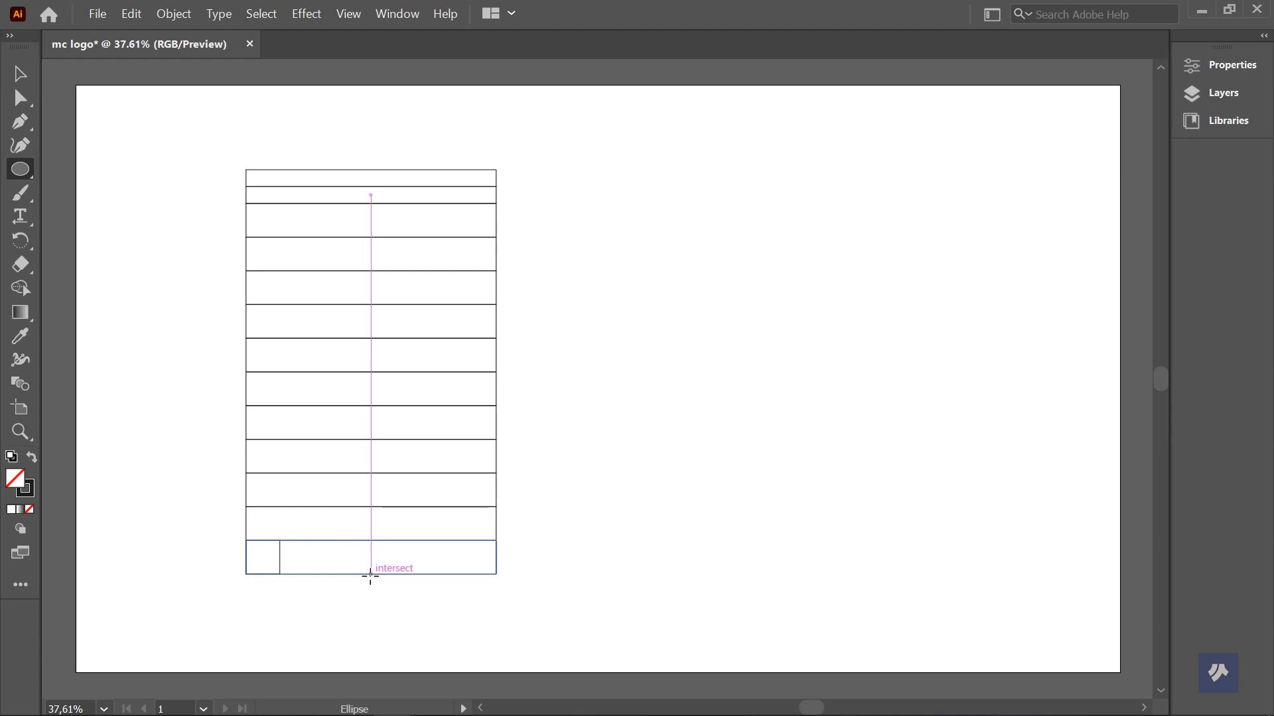
pyautogui.moveTo(370, 575); pyautogui.dragTo(496, 582)
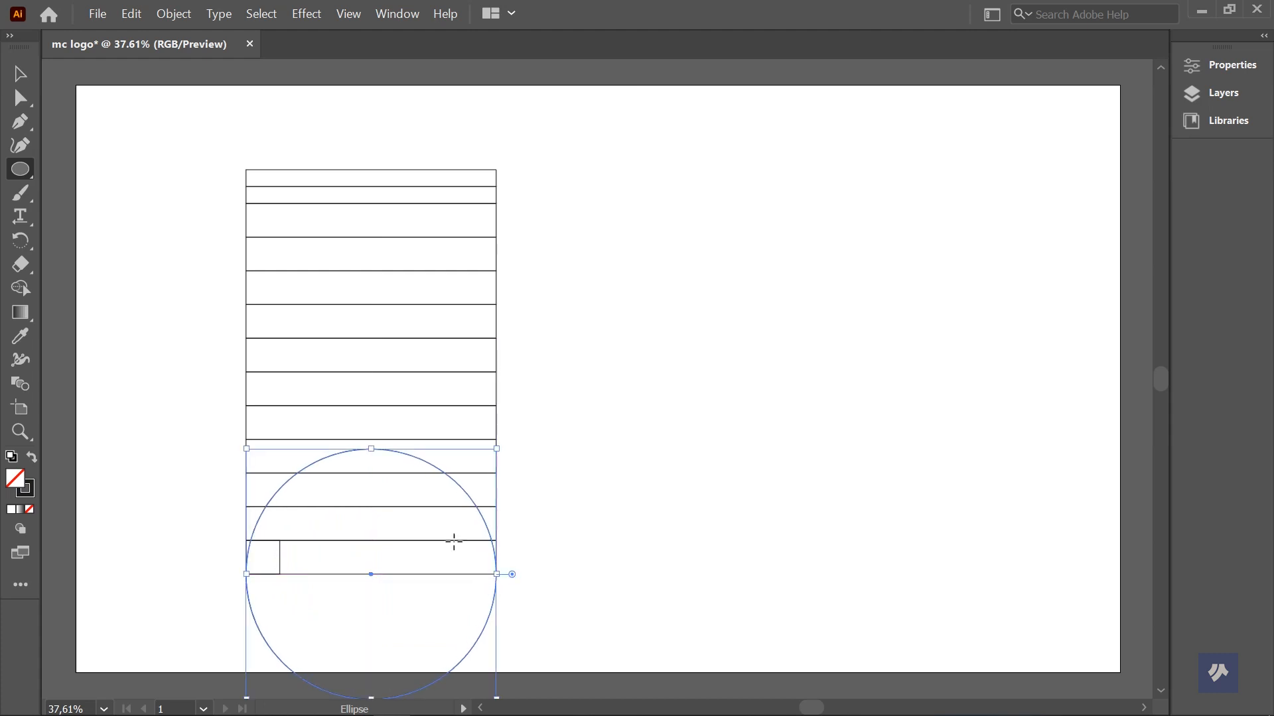
pyautogui.click(18, 76)
pyautogui.click(696, 460)
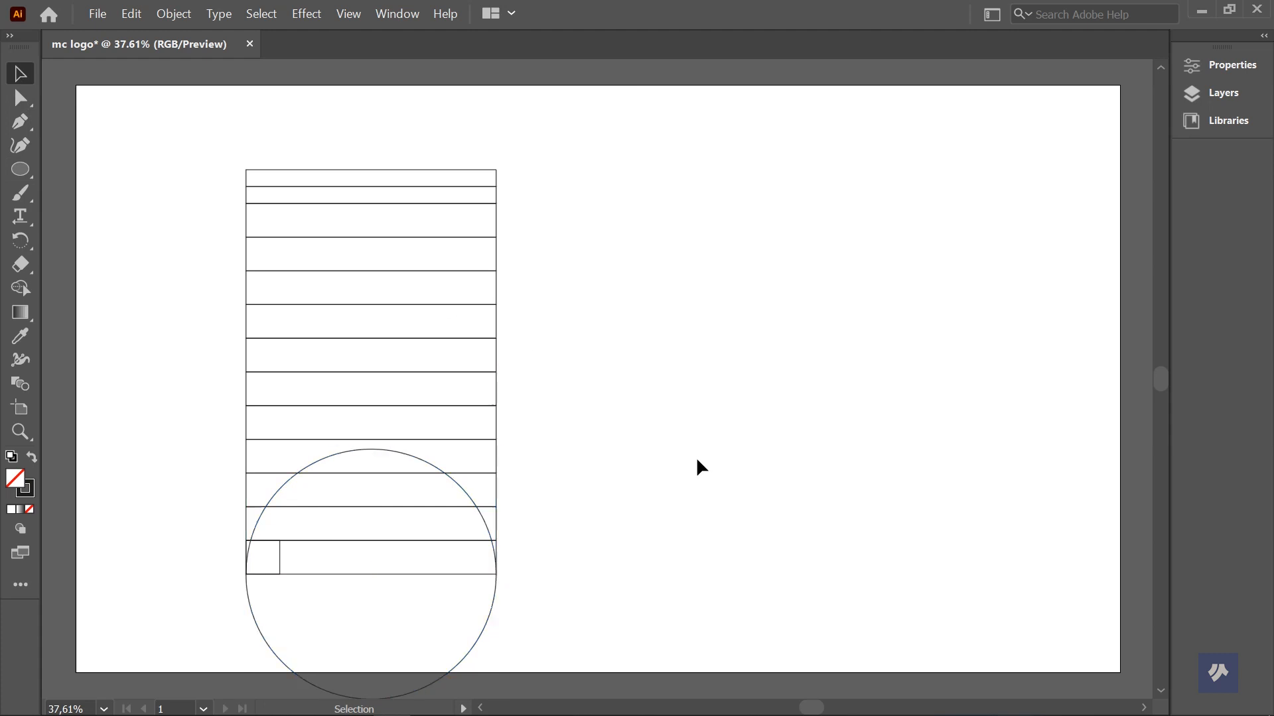
# Step: Stretch the circle vertically from its centre to the grid's top edge, making an ellipse about 460 x 1488 px
pyautogui.click(390, 451)
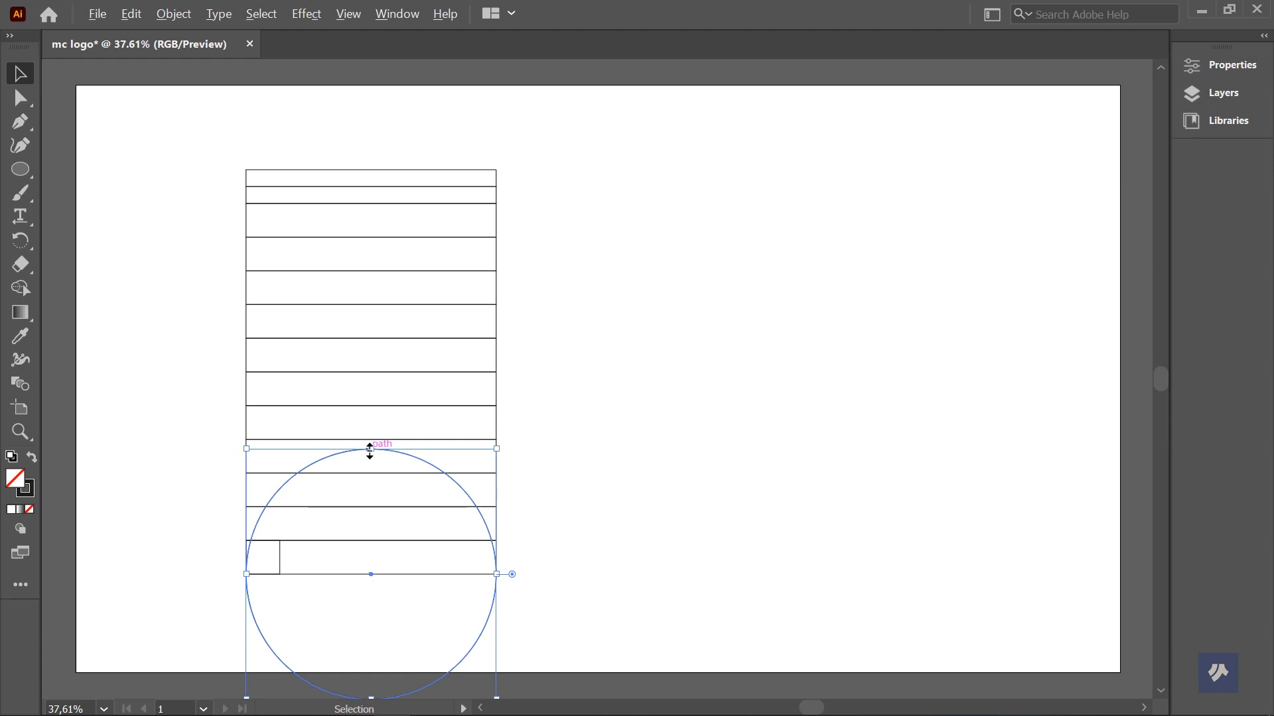
pyautogui.moveTo(370, 451); pyautogui.dragTo(363, 171)
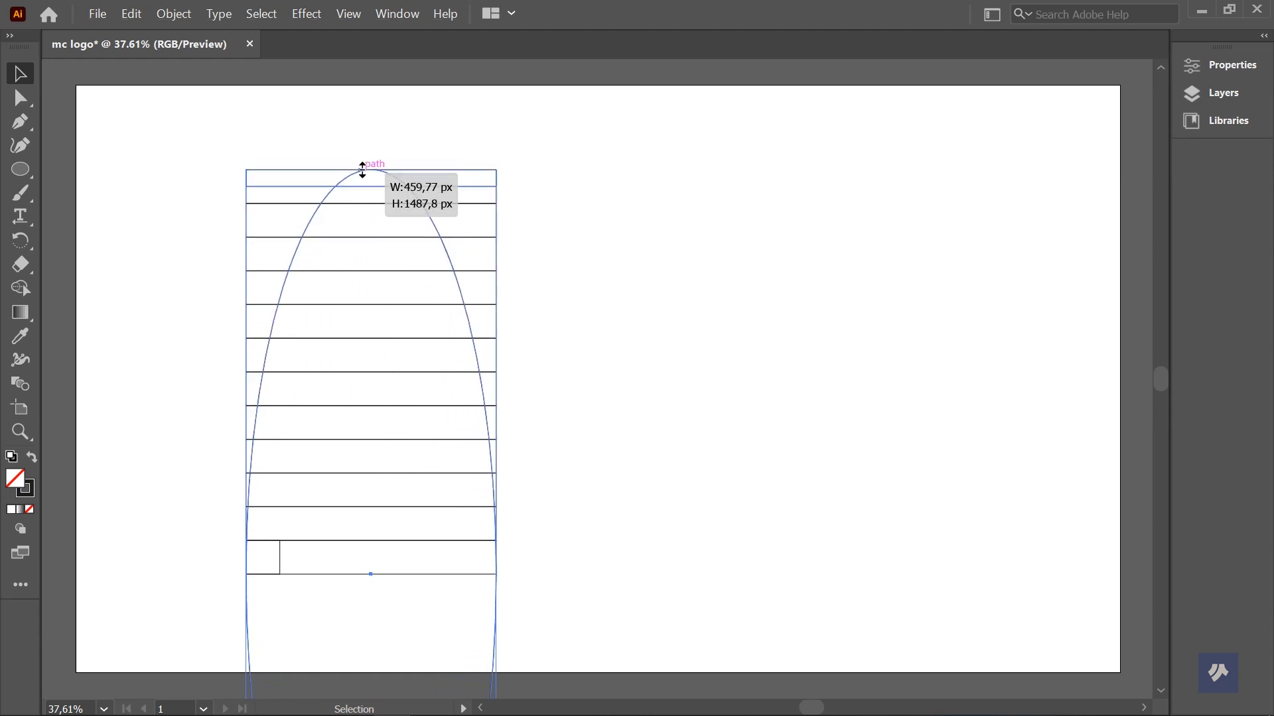
pyautogui.moveTo(362, 170); pyautogui.dragTo(362, 171)
pyautogui.click(367, 139)
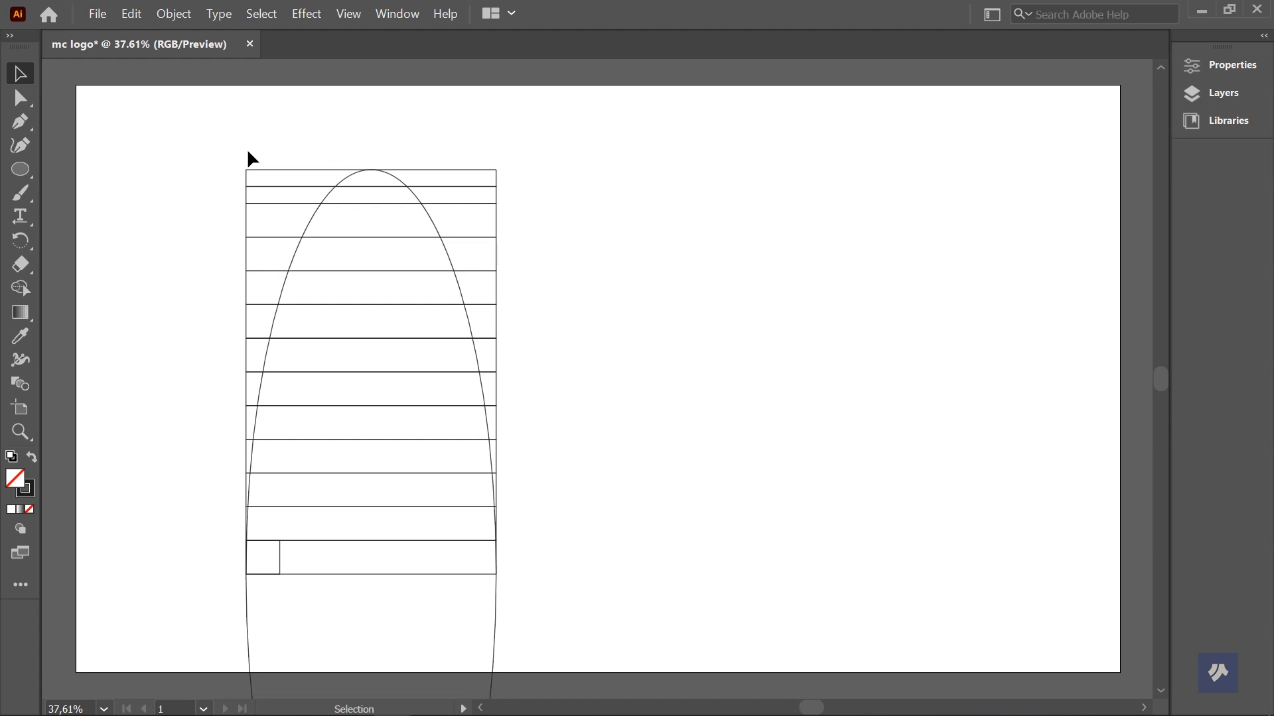
# Step: Draw a circle with the Ellipse tool, centred on the midpoint of the grid's bottom edge and reaching the small square's inner edge
pyautogui.click(31, 173)
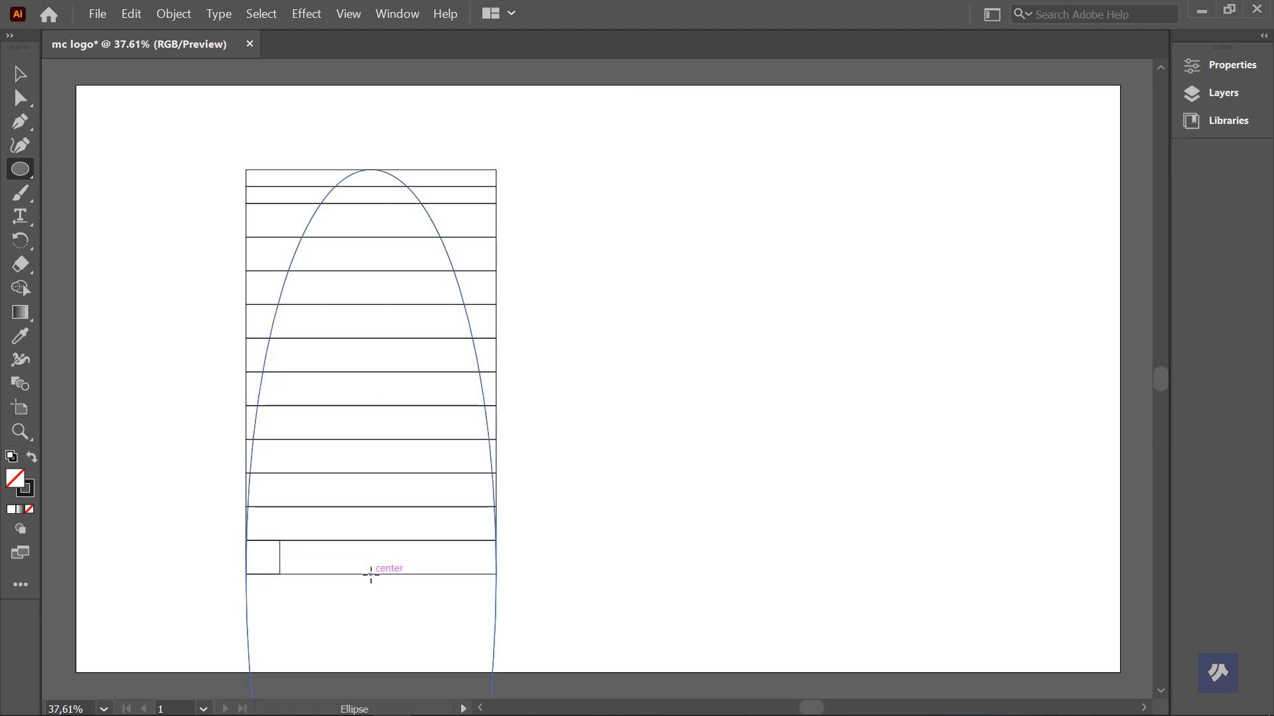
pyautogui.moveTo(371, 575); pyautogui.dragTo(280, 565)
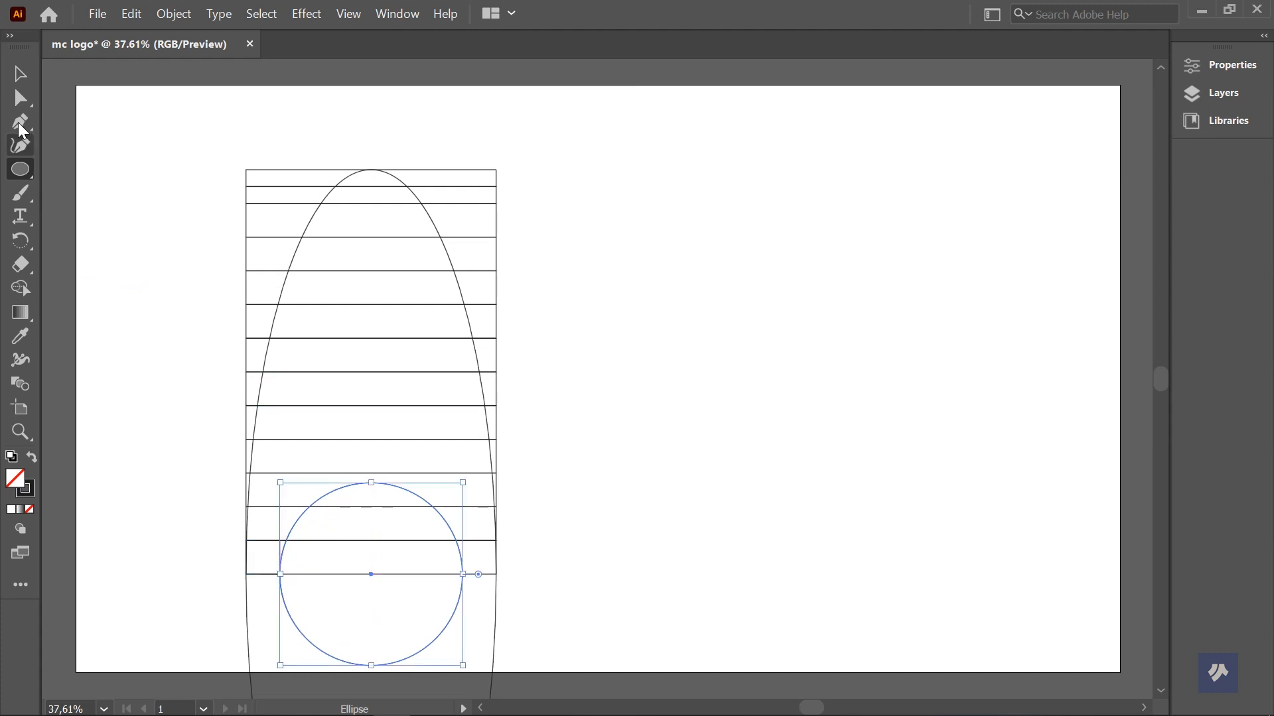
pyautogui.click(16, 78)
pyautogui.click(724, 523)
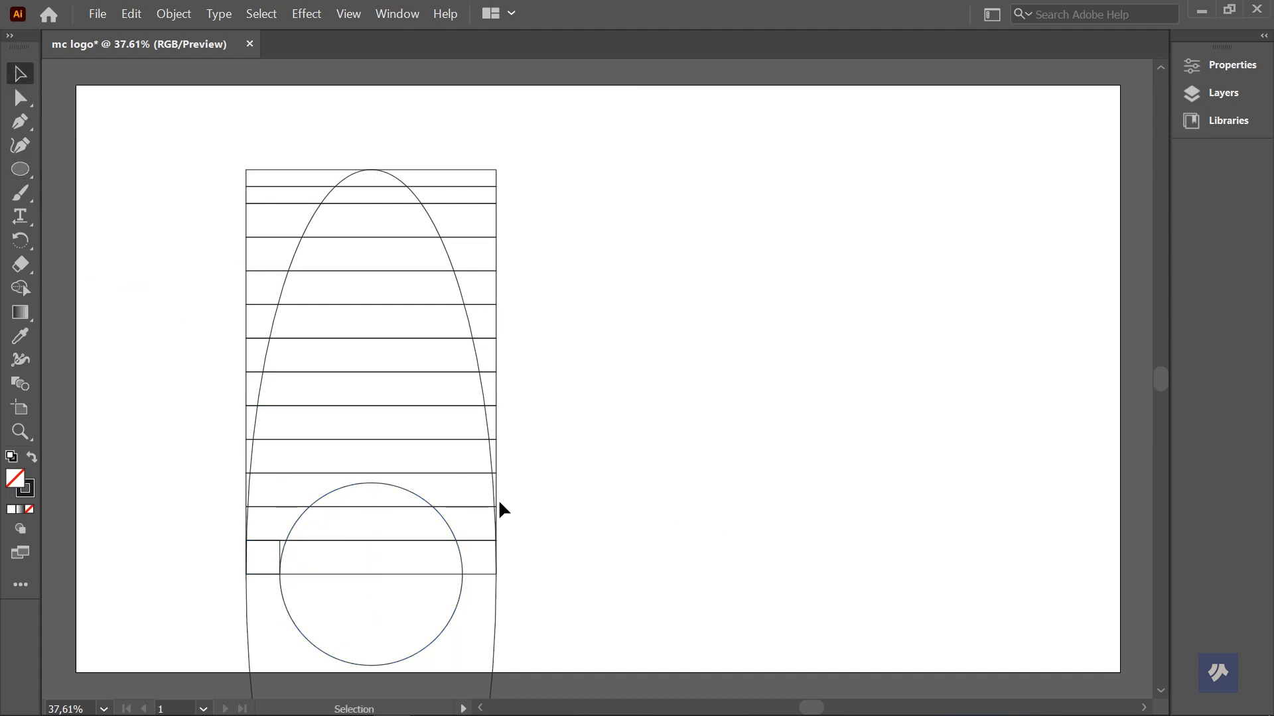
# Step: Stretch the inner circle vertically from its centre to the first line below the grid's top edge, about 336 x 1426 px
pyautogui.click(379, 484)
pyautogui.moveTo(376, 483); pyautogui.dragTo(374, 190)
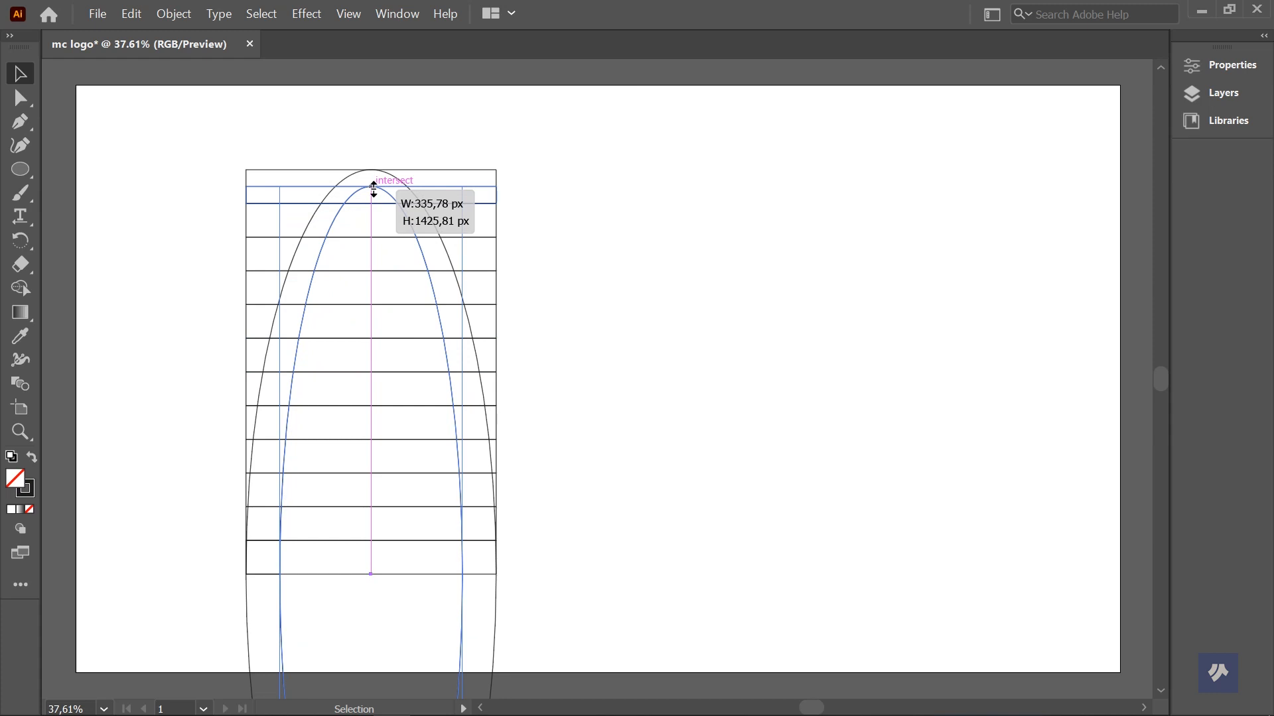
pyautogui.moveTo(373, 191); pyautogui.dragTo(373, 191)
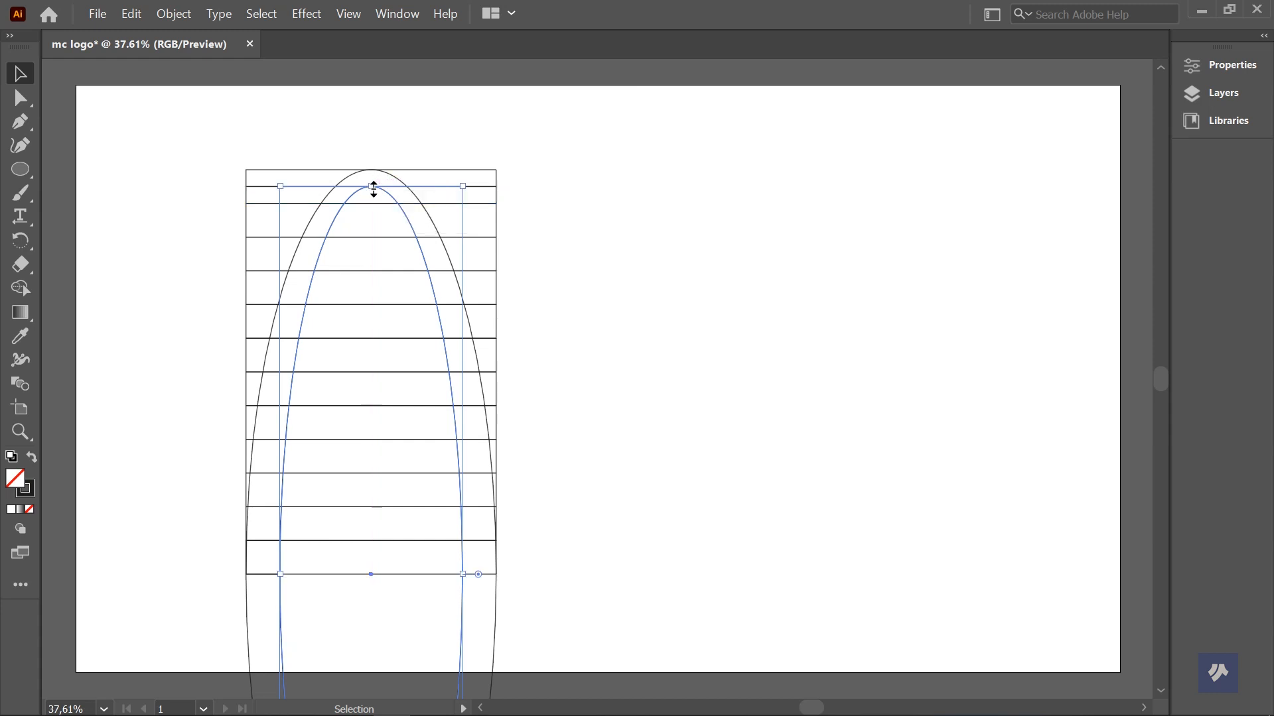
pyautogui.click(633, 324)
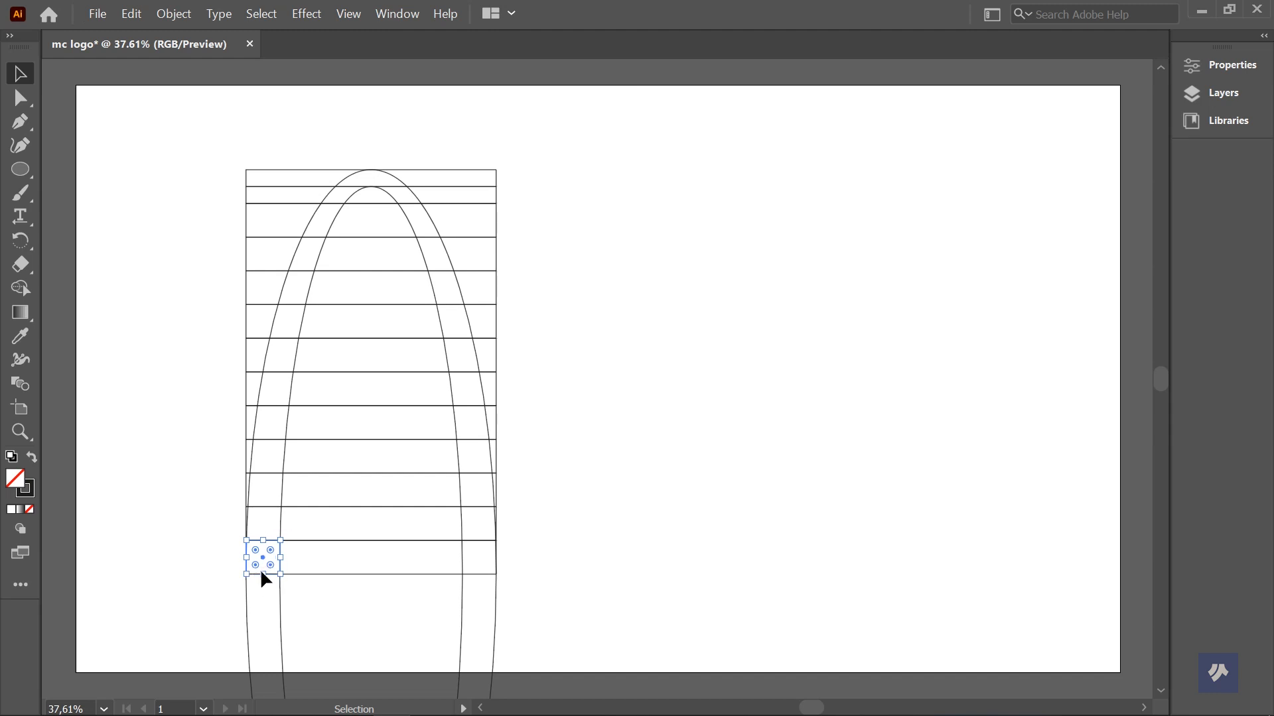
# Step: Move the small square clear of the grid, and select the grid with both ellipses for the Shape Builder tool
pyautogui.moveTo(262, 573); pyautogui.dragTo(135, 193)
pyautogui.click(698, 357)
pyautogui.moveTo(191, 134); pyautogui.dragTo(564, 603)
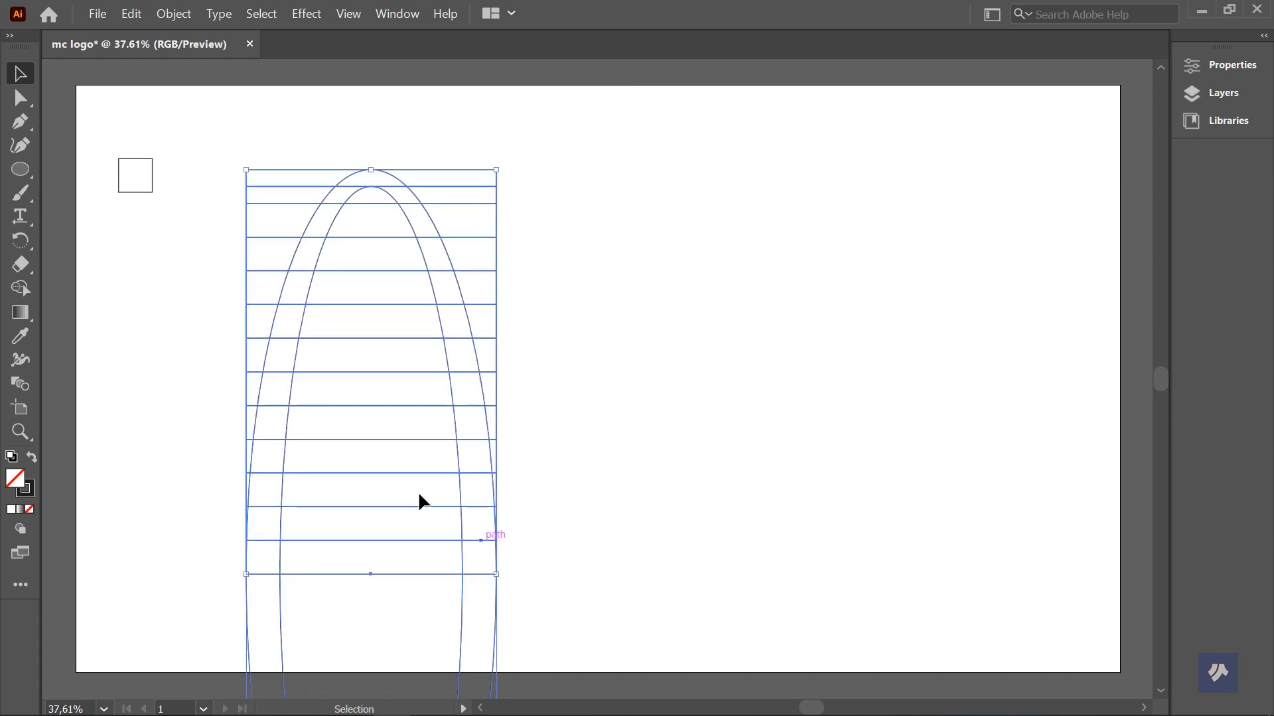
pyautogui.click(20, 289)
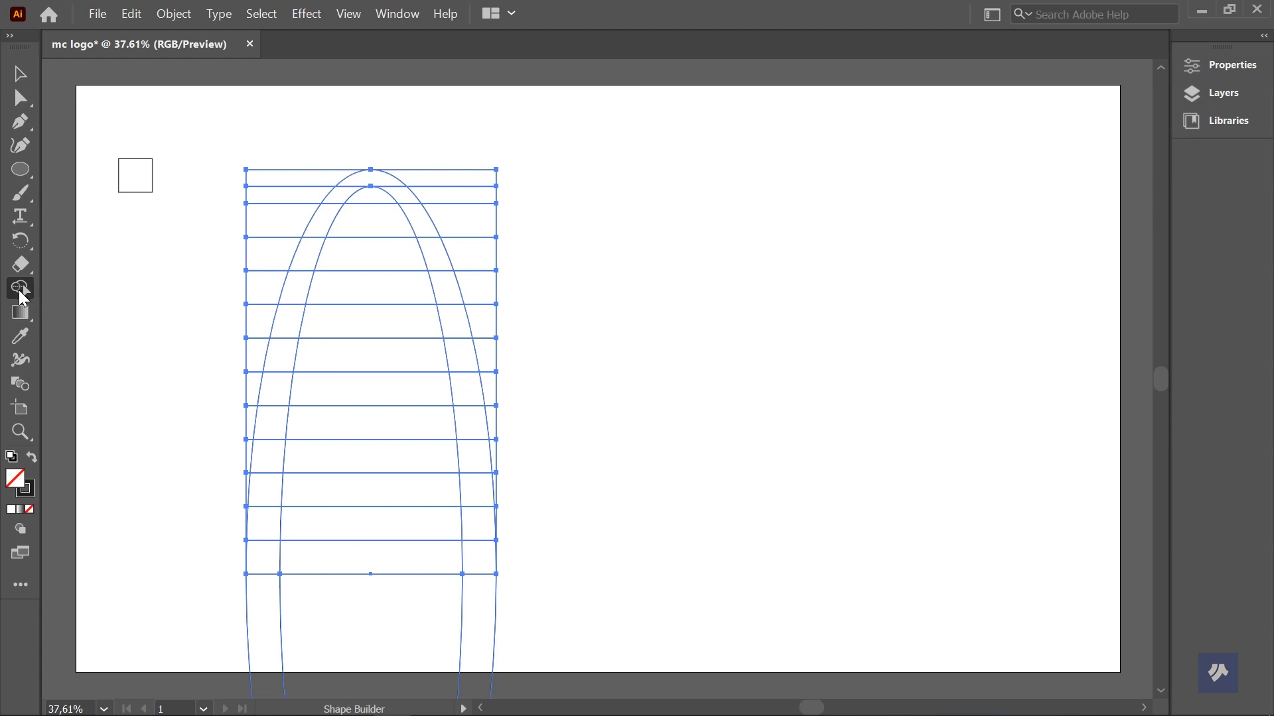
# Step: Set the fill to yellow #D8C409 and the stroke to none, and collapse the colour settings
pyautogui.doubleClick(20, 483)
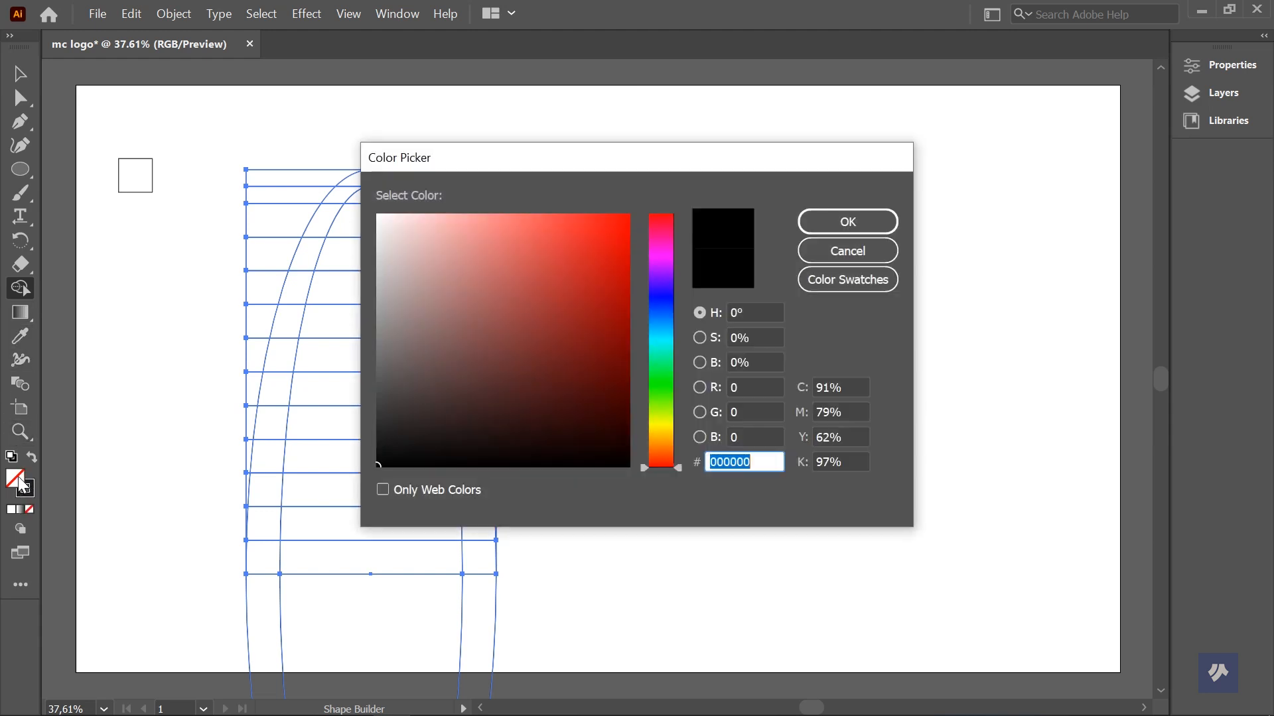
pyautogui.click(659, 430)
pyautogui.click(618, 252)
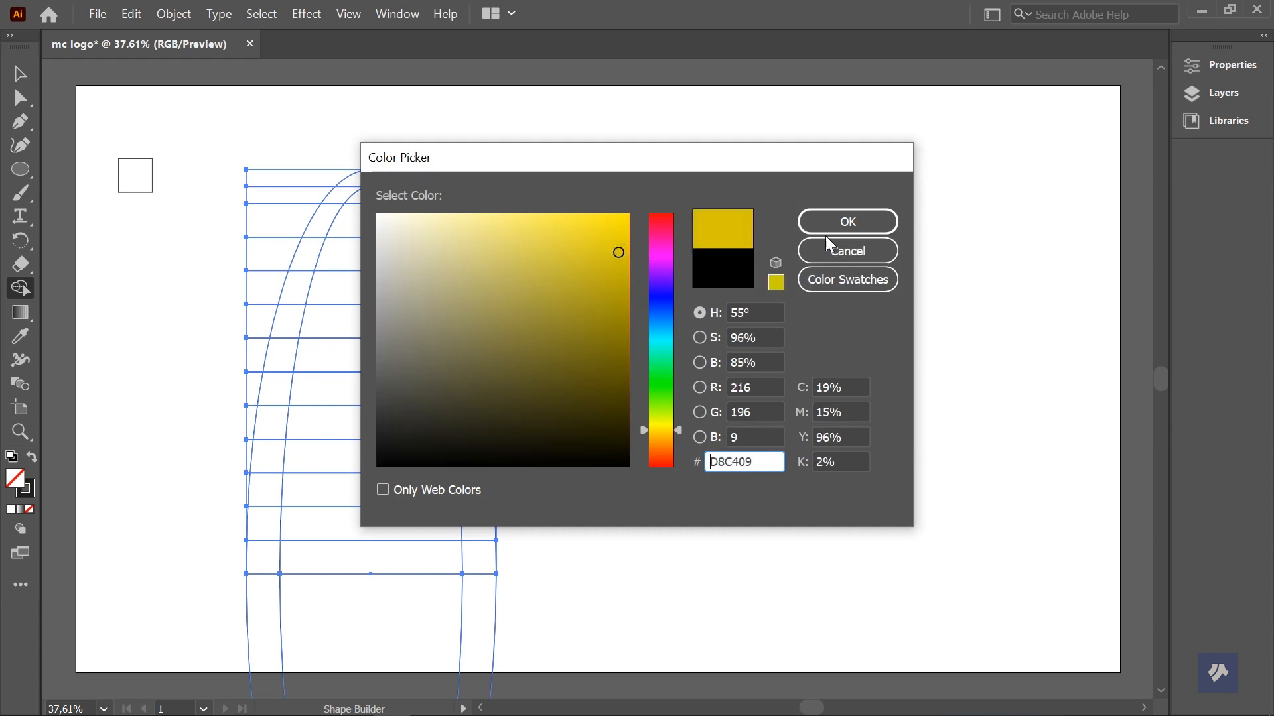
pyautogui.click(843, 220)
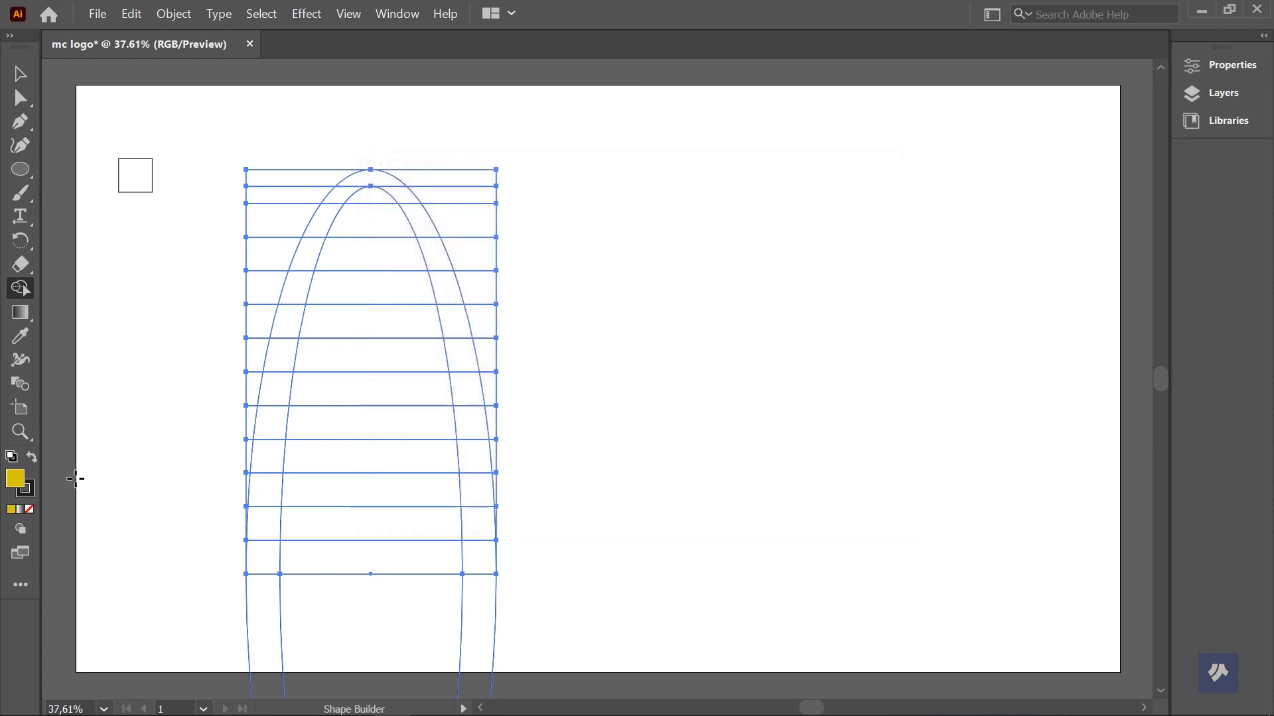
pyautogui.click(33, 496)
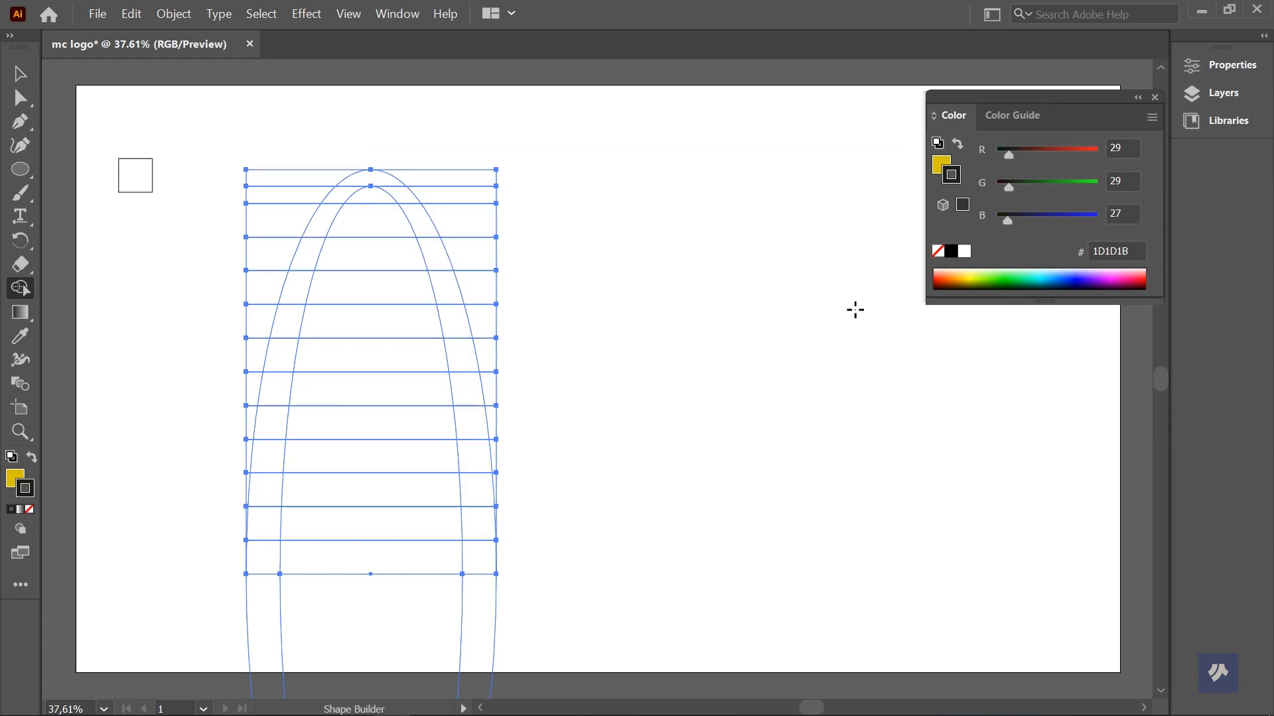
pyautogui.click(937, 251)
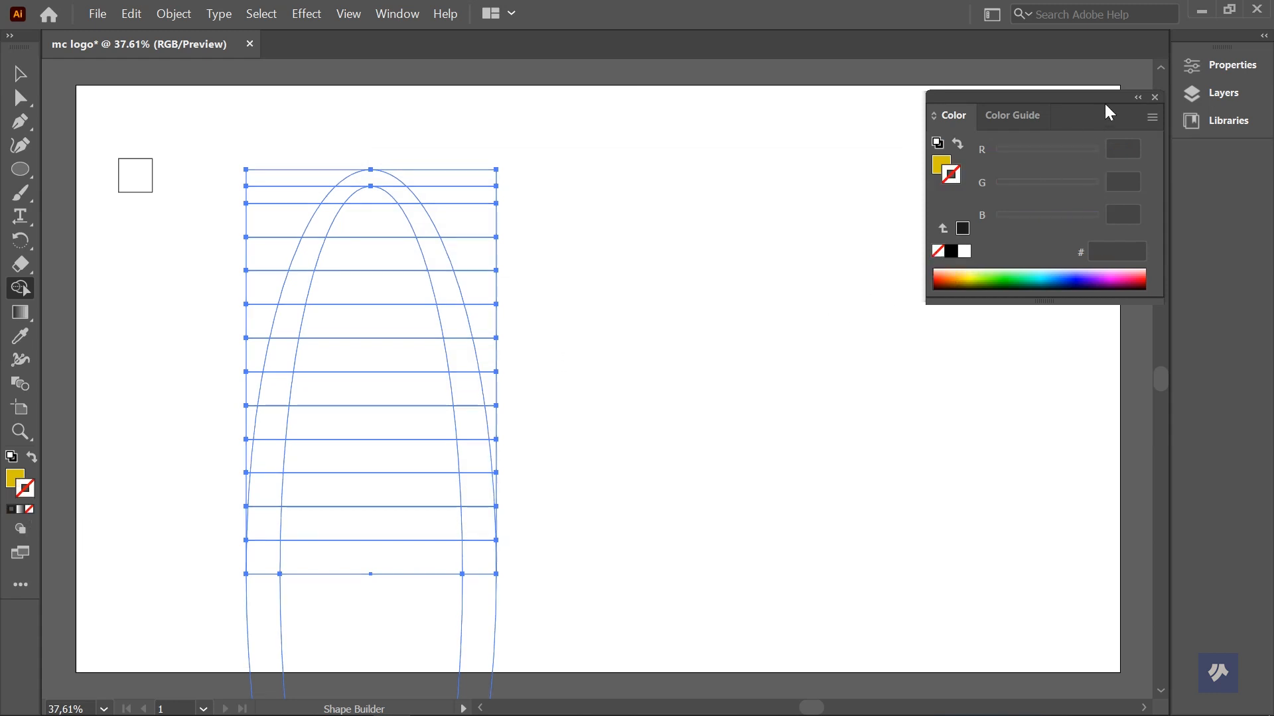
pyautogui.click(1138, 97)
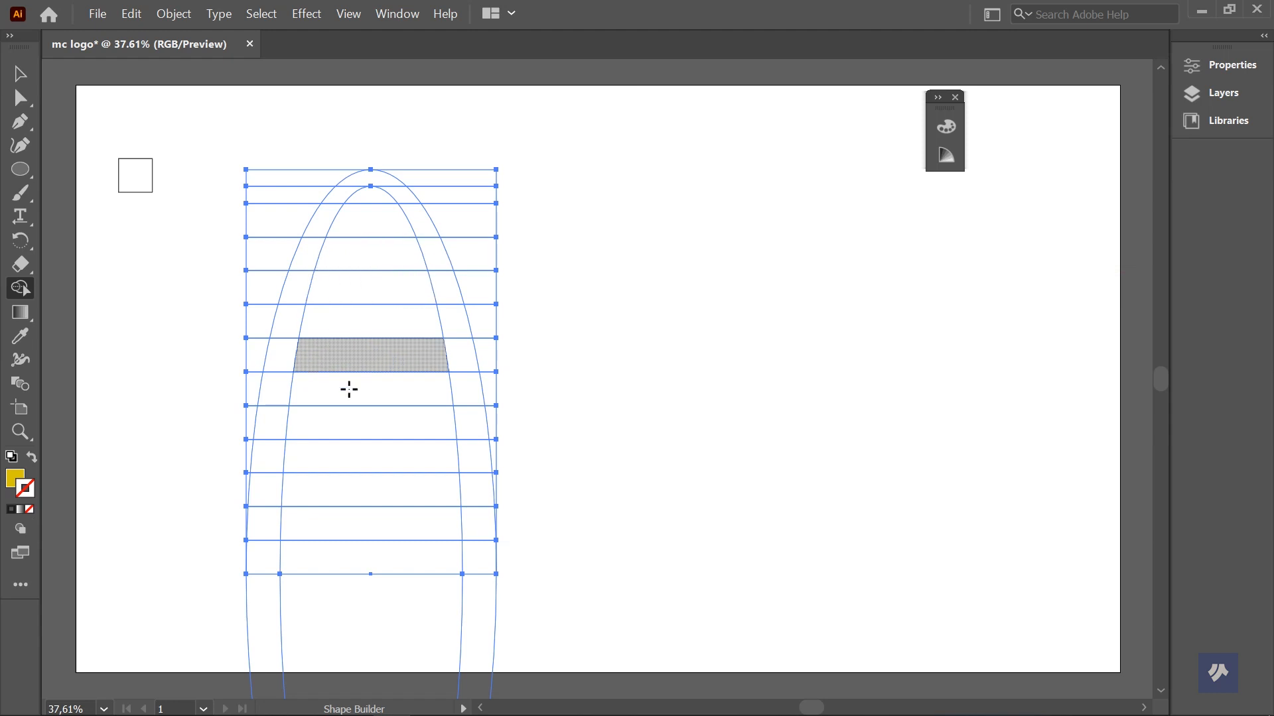
# Step: Merge all regions between the two ellipses above the grid's bottom edge into one yellow arch with Shape Builder
pyautogui.moveTo(253, 559)
pyautogui.mouseDown()
pyautogui.moveTo(282, 336)
pyautogui.moveTo(325, 227)
pyautogui.moveTo(368, 178)
pyautogui.moveTo(421, 219)
pyautogui.moveTo(446, 287)
pyautogui.moveTo(477, 553)
pyautogui.moveTo(474, 540)
pyautogui.mouseUp()
pyautogui.press('v')
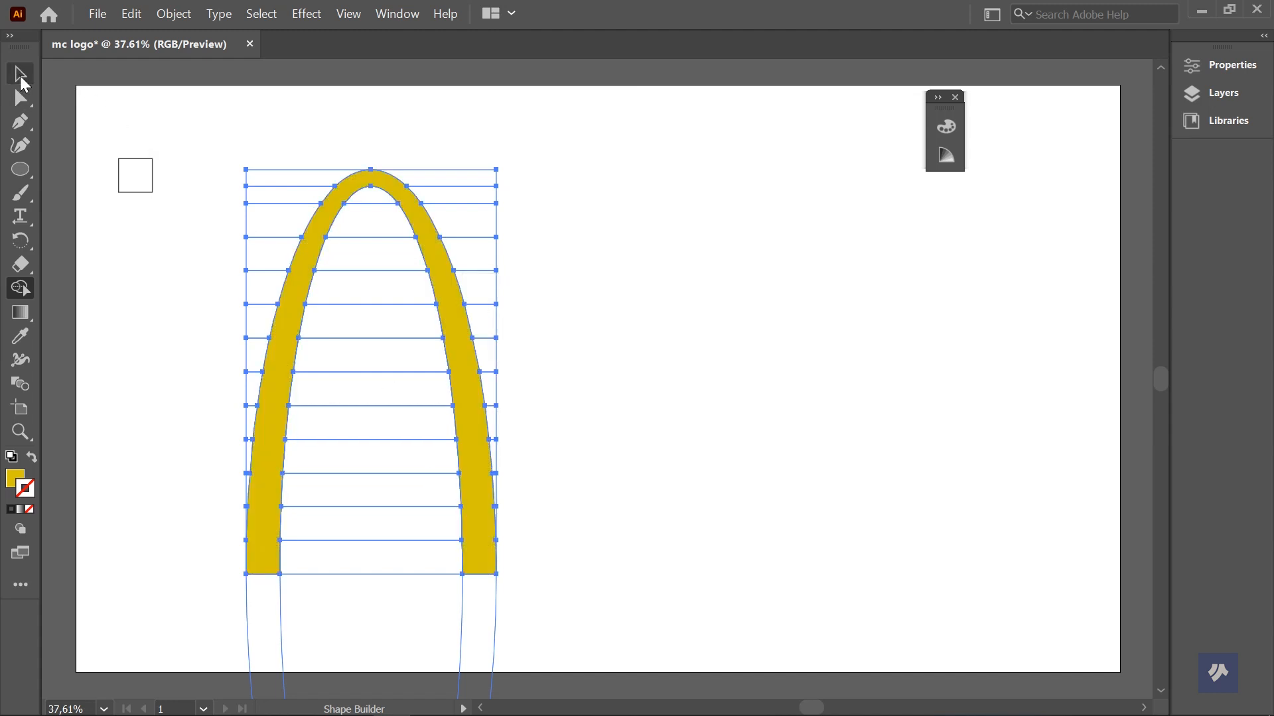
pyautogui.click(676, 245)
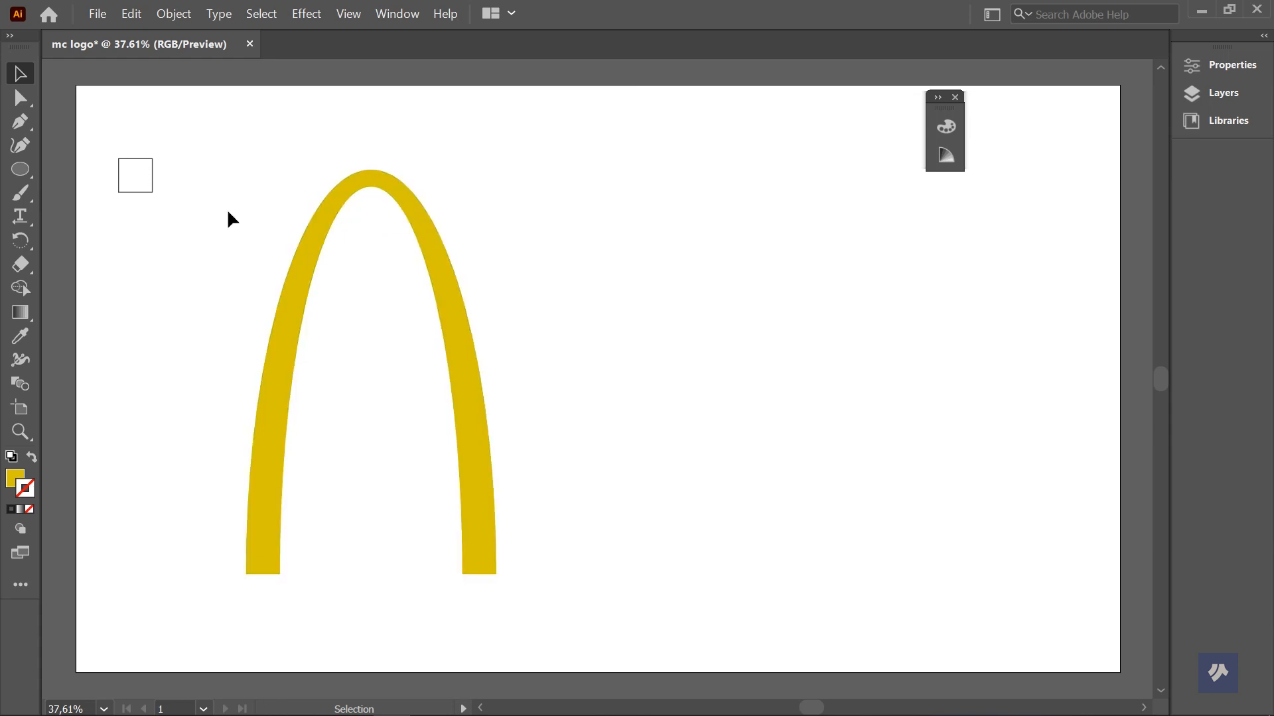
# Step: Lock the yellow arch and the small square
pyautogui.click(300, 246)
pyautogui.click(174, 15)
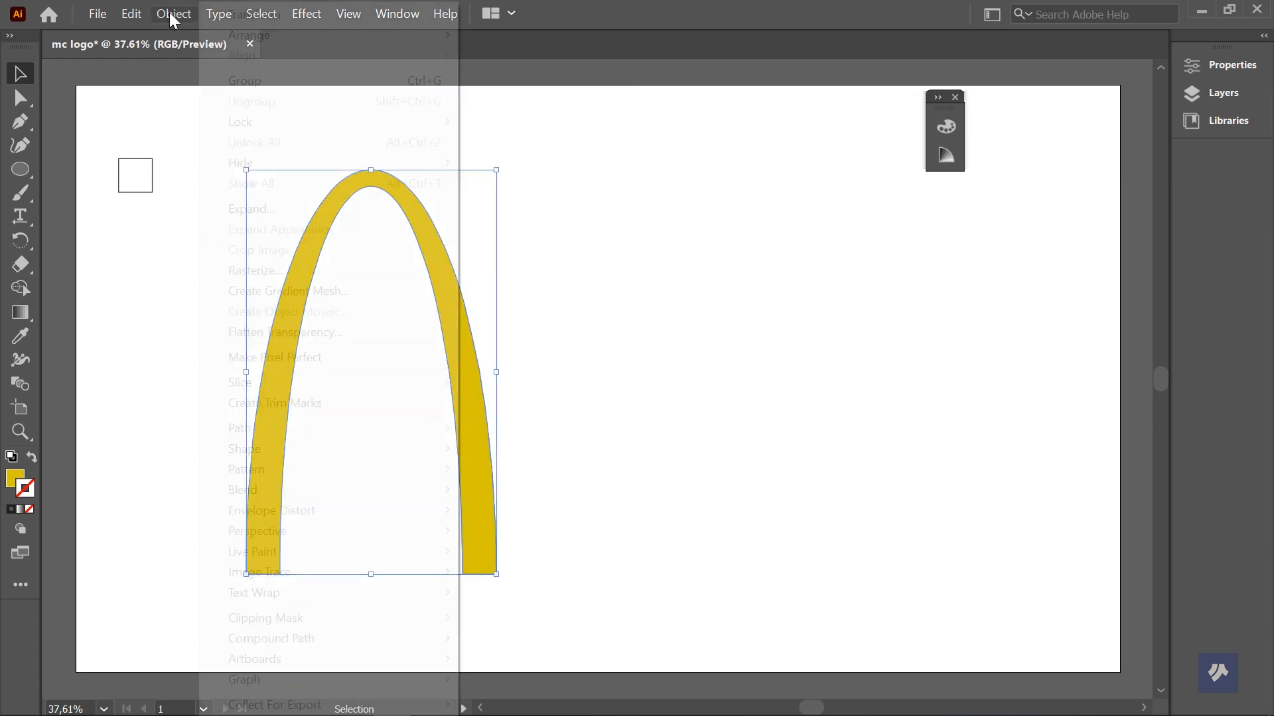
pyautogui.click(173, 15)
pyautogui.click(676, 380)
pyautogui.click(489, 478)
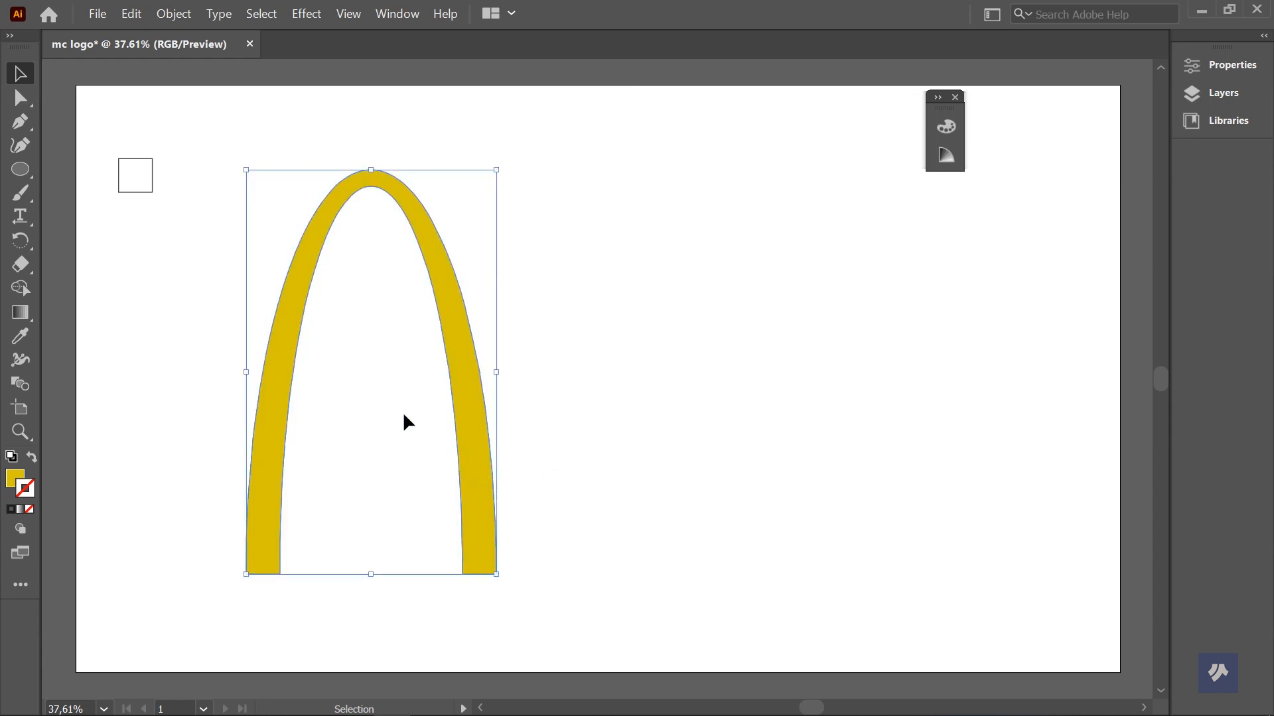
pyautogui.keyDown('shift'); pyautogui.click(149, 185); pyautogui.keyUp('shift')
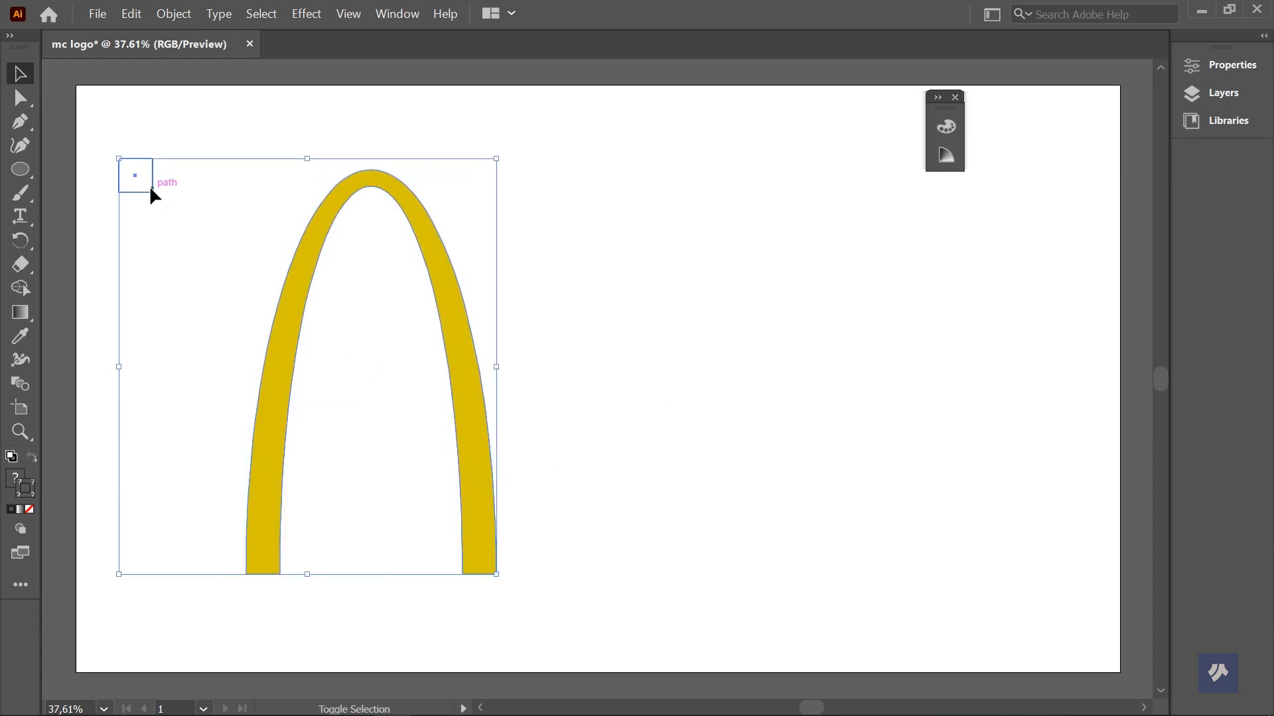
pyautogui.click(180, 12)
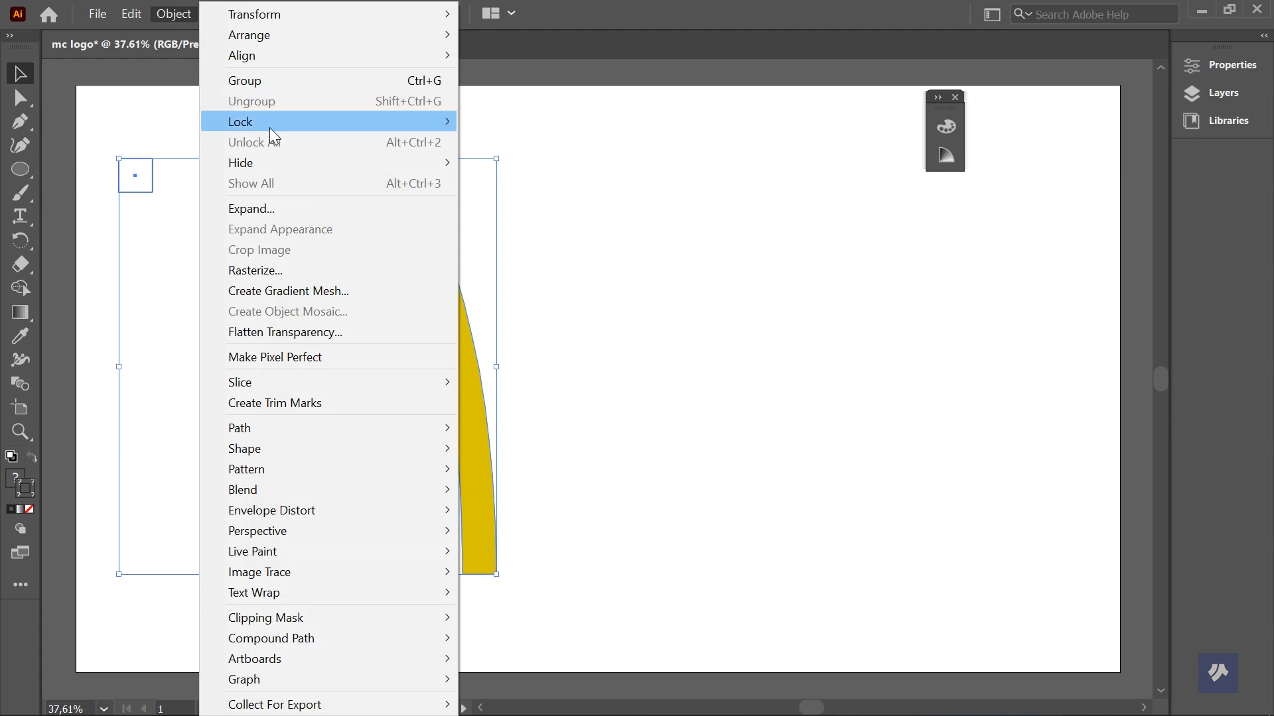
pyautogui.moveTo(387, 126)
pyautogui.click(492, 125)
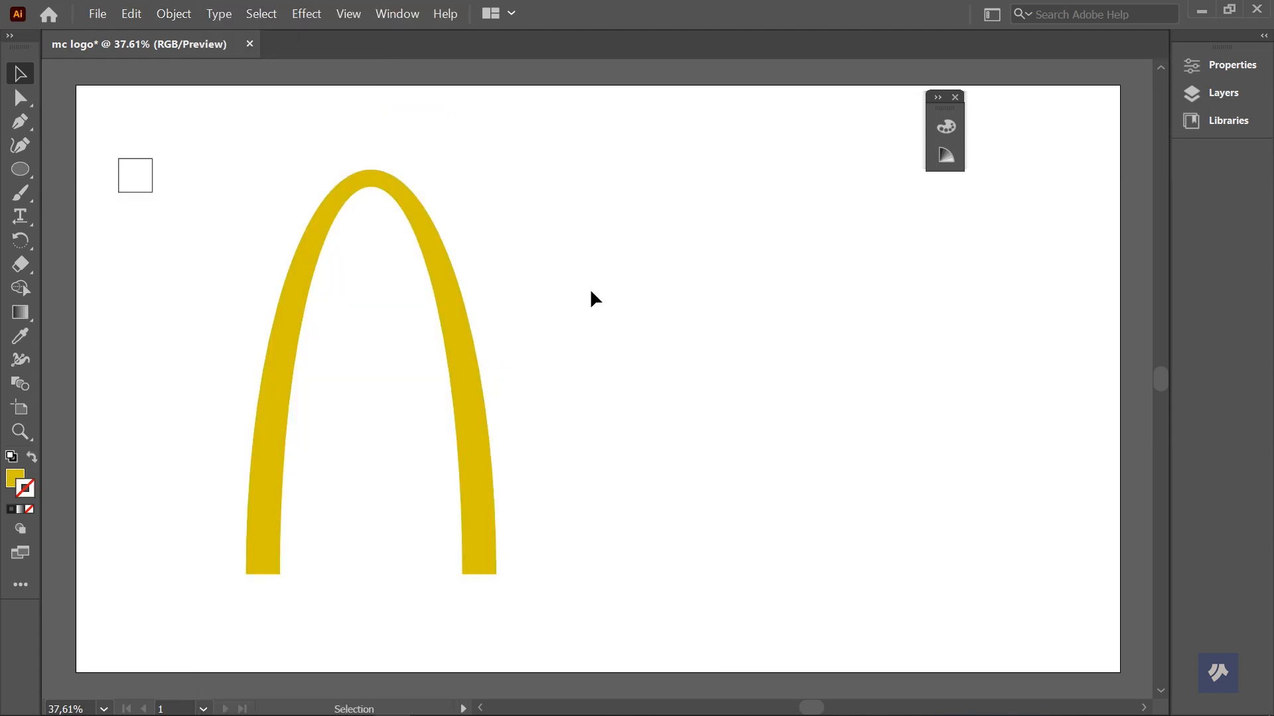
# Step: Delete all leftover unlocked grid and ellipse pieces, and unlock the arch and the small square
pyautogui.hotkey('ctrl', 'a')
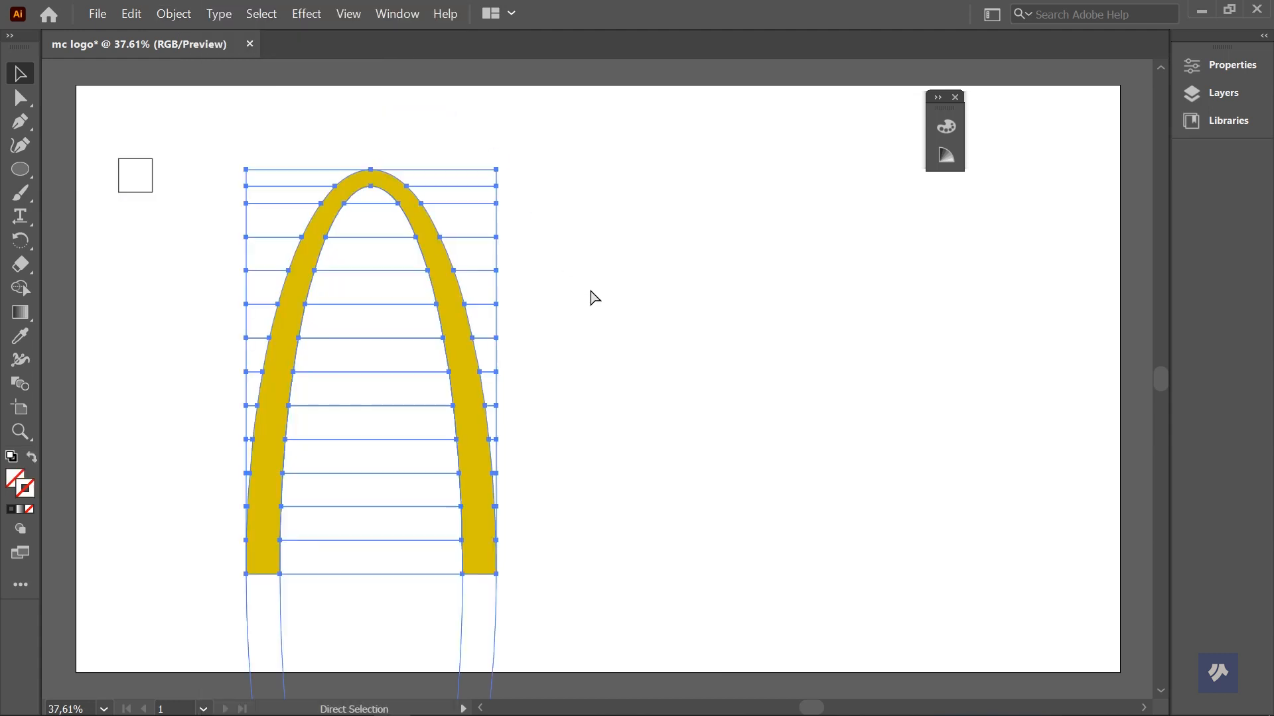
pyautogui.press('Delete')
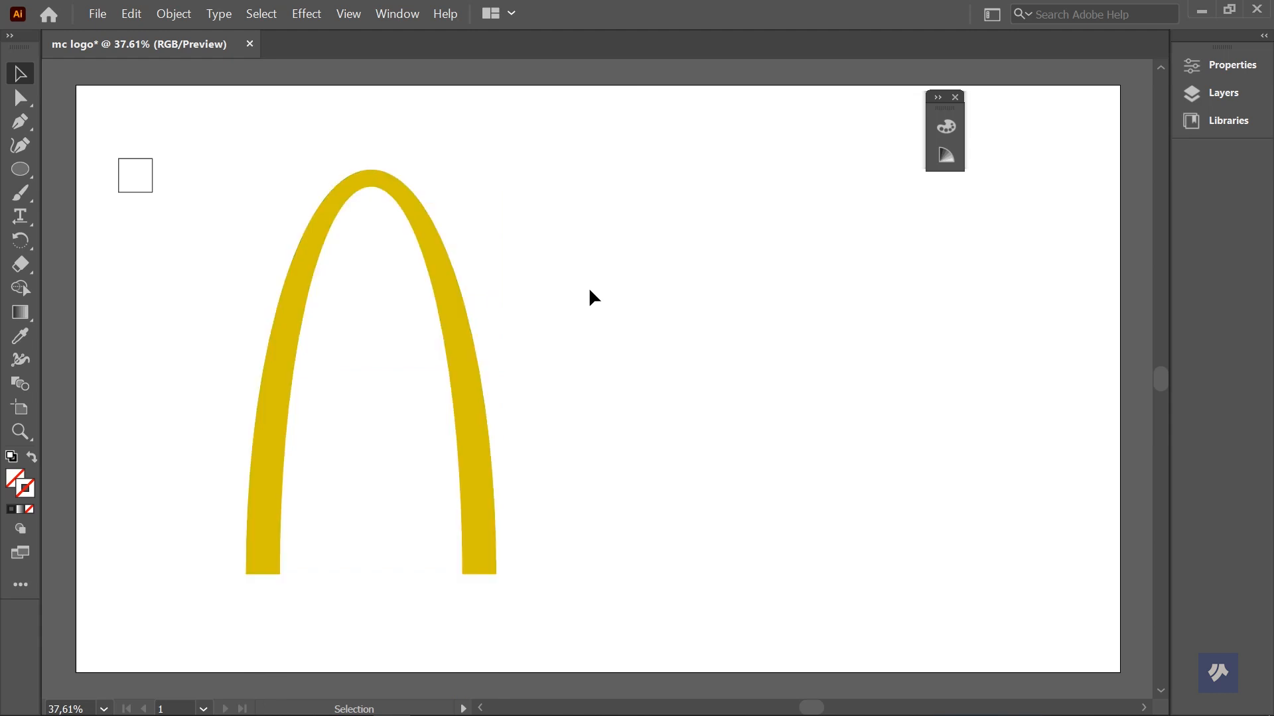
pyautogui.click(174, 16)
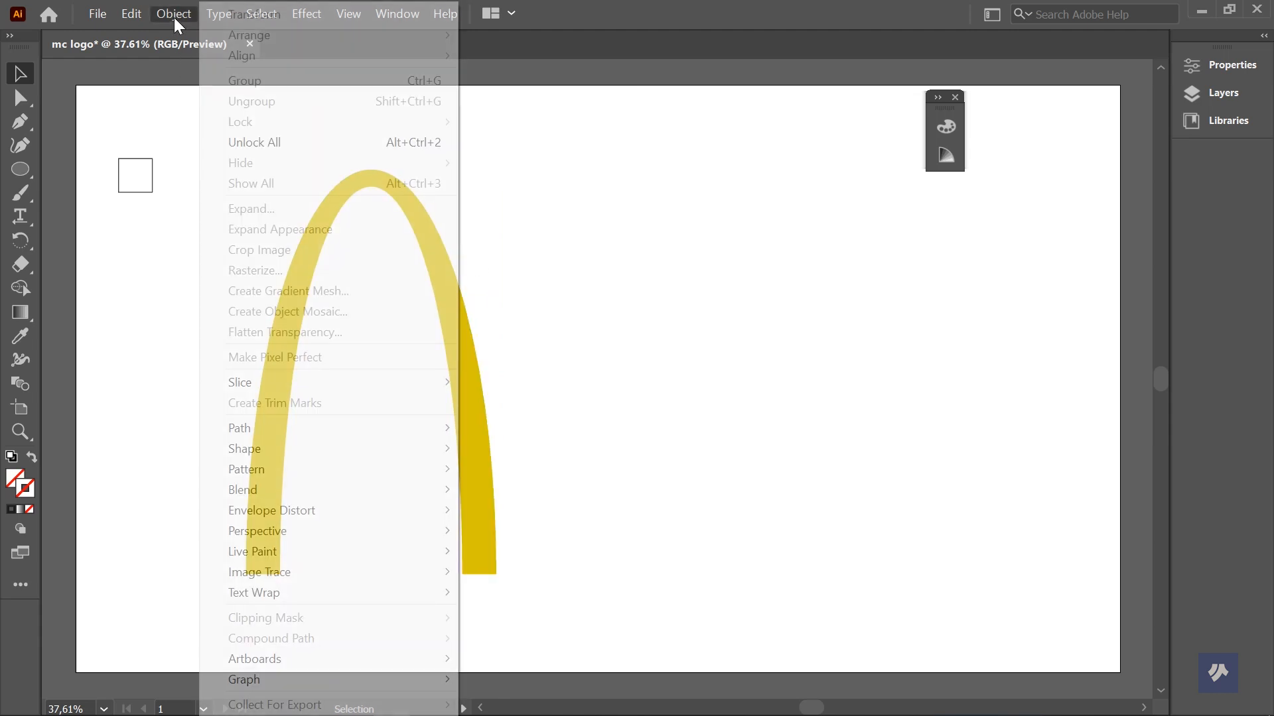
pyautogui.click(250, 142)
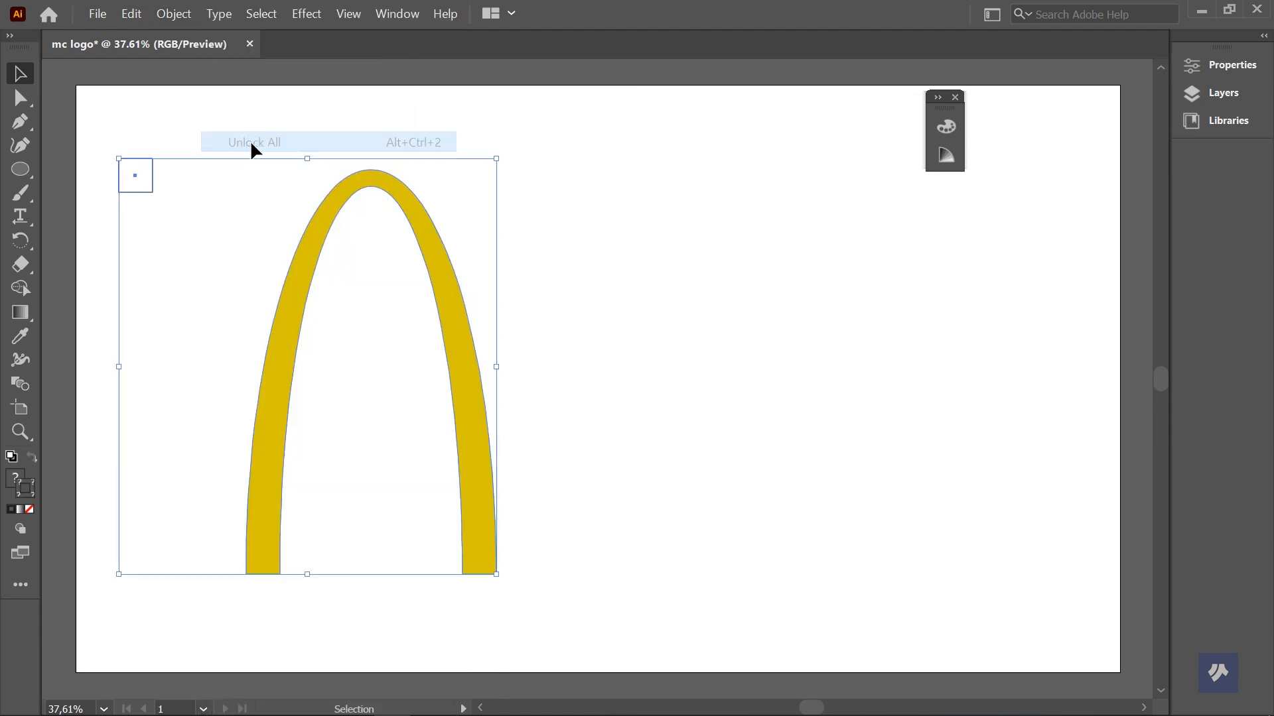
pyautogui.click(635, 368)
# Step: Move the arch up slightly and duplicate it sideways so the copy's near leg overlaps the original's far leg
pyautogui.moveTo(469, 410); pyautogui.dragTo(459, 373)
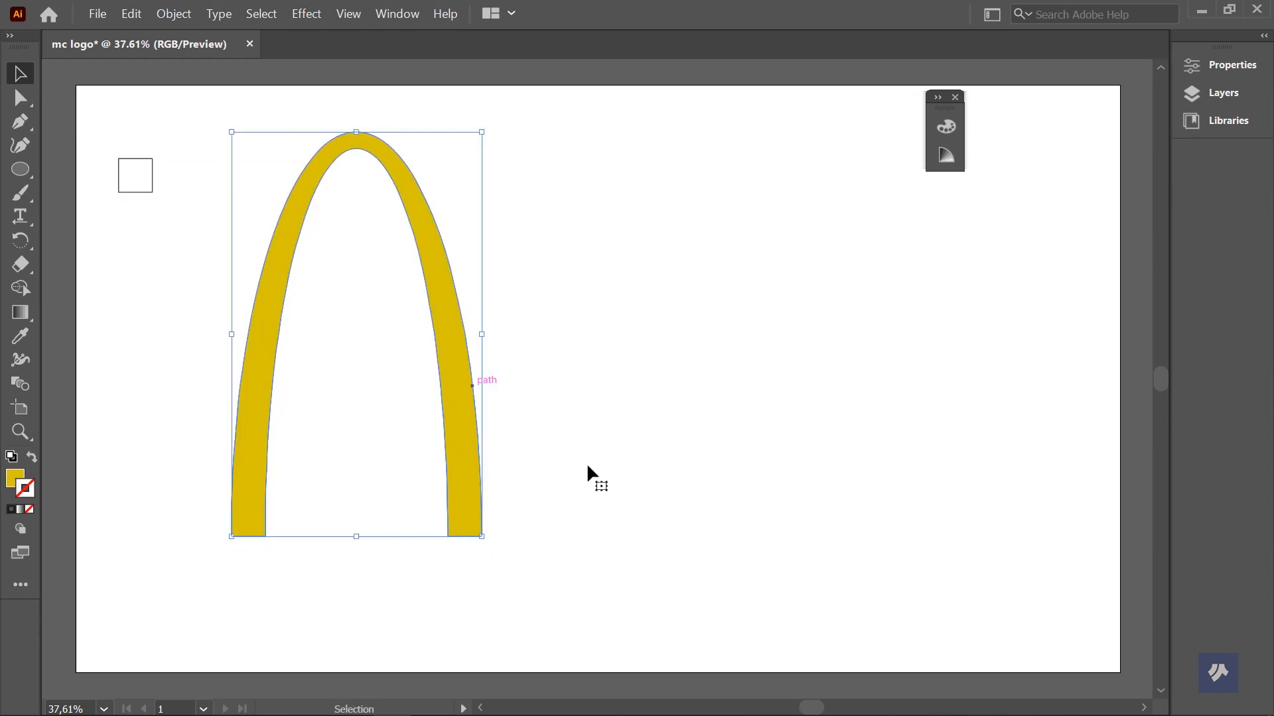
pyautogui.click(584, 472)
pyautogui.click(466, 485)
pyautogui.moveTo(466, 492); pyautogui.dragTo(683, 490)
pyautogui.click(821, 446)
# Step: Examine how the two arches overlap at the middle leg in outline view, and return to the normal preview
pyautogui.press('a')
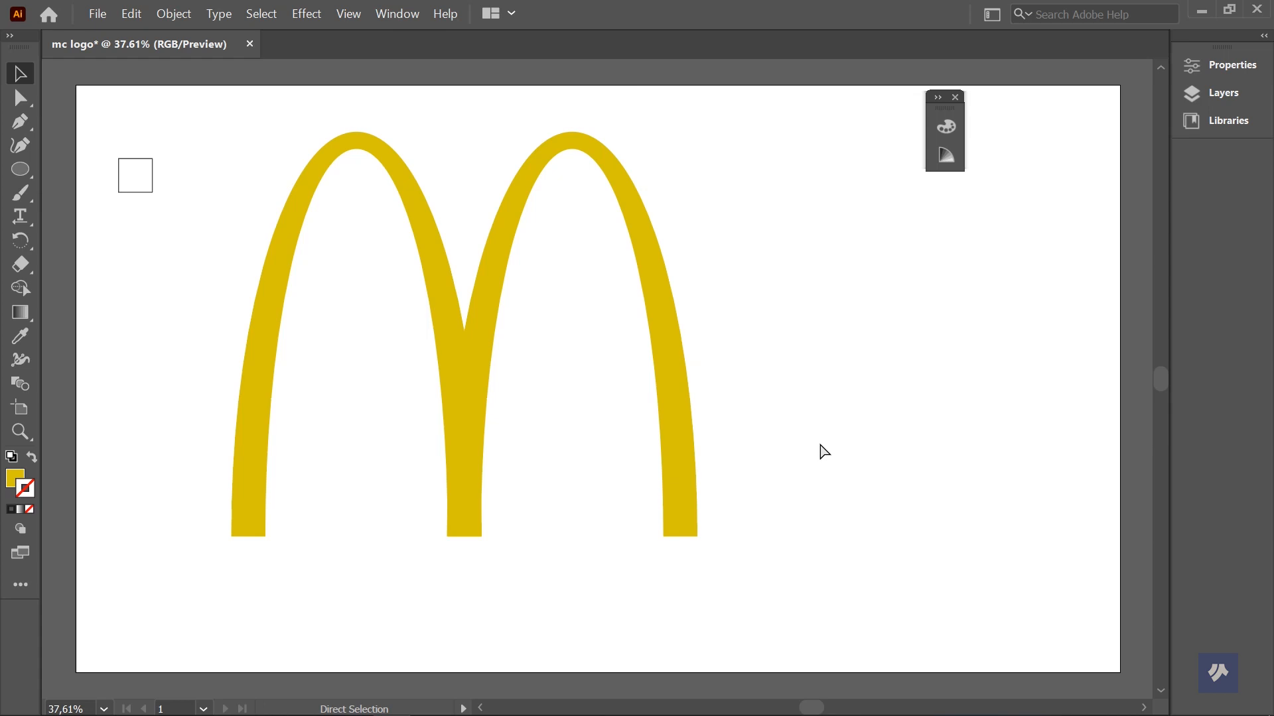
pyautogui.hotkey('ctrl', 'y')
pyautogui.scroll(6, 449, 557)
pyautogui.scroll(1, 535, 479)
pyautogui.scroll(-4, 647, 285)
pyautogui.scroll(1, 637, 219)
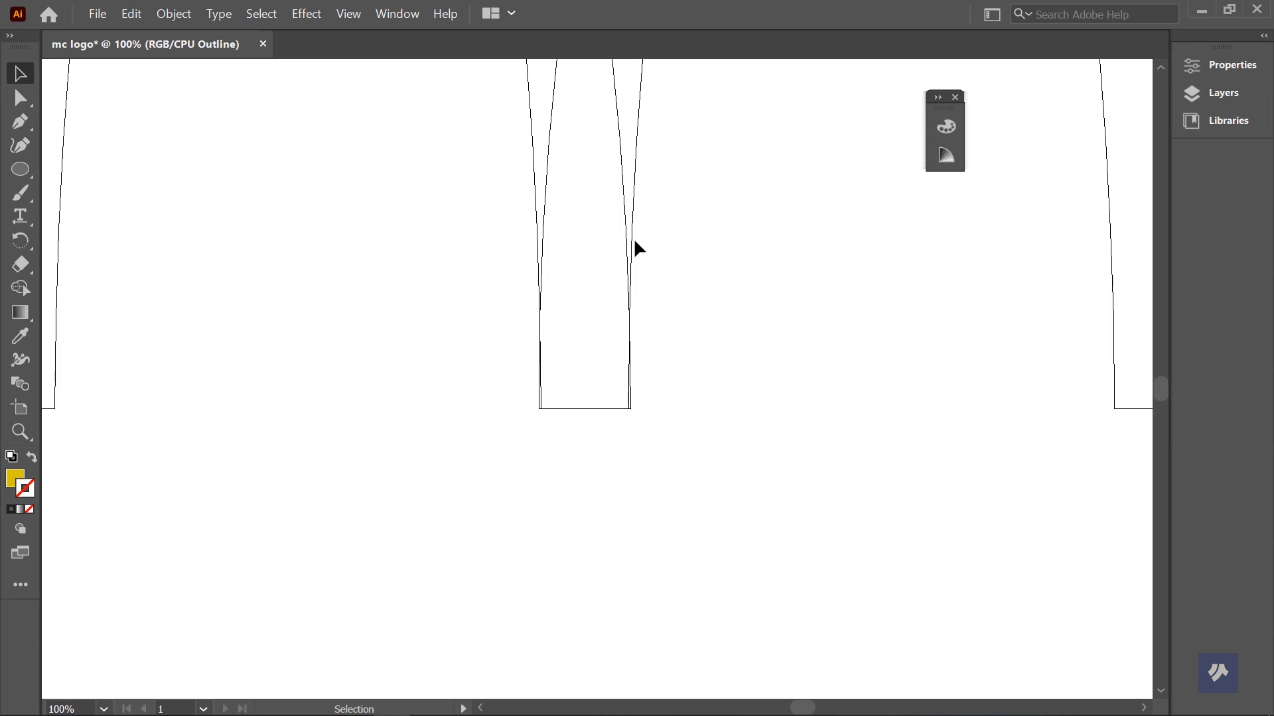
pyautogui.moveTo(635, 201); pyautogui.dragTo(636, 203)
pyautogui.click(607, 494)
pyautogui.scroll(-4, 607, 504)
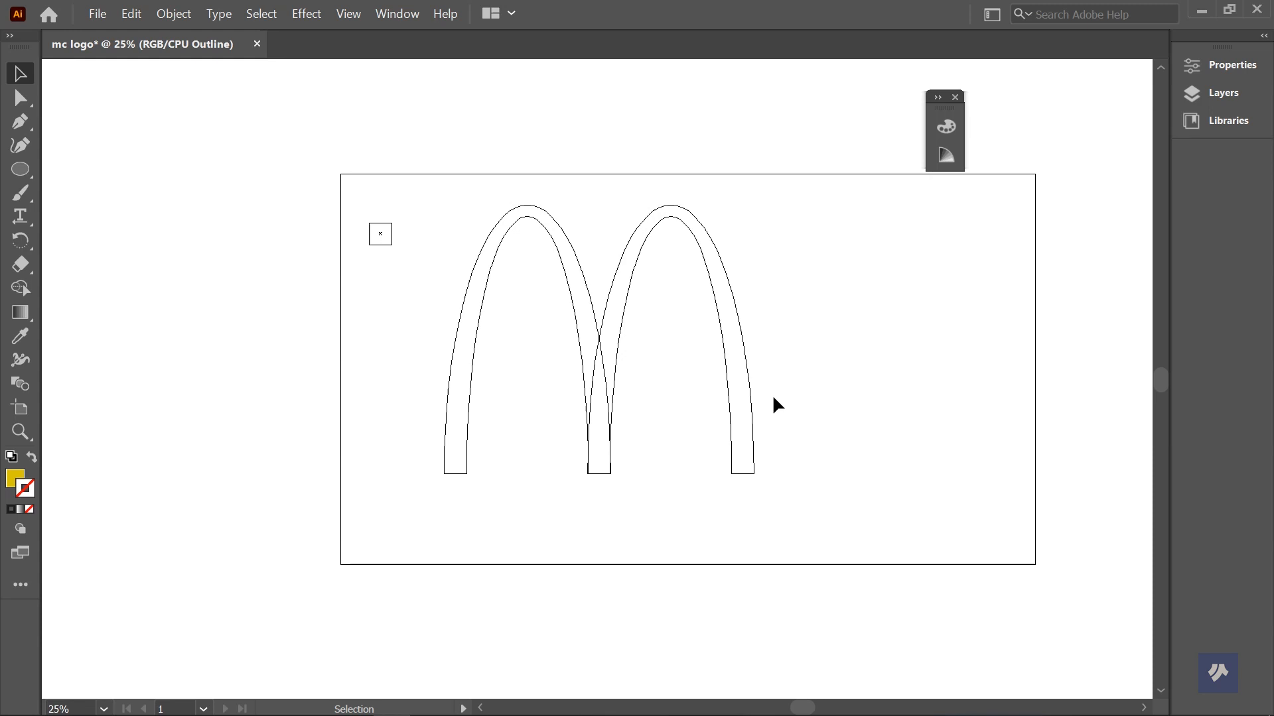
pyautogui.scroll(1, 760, 309)
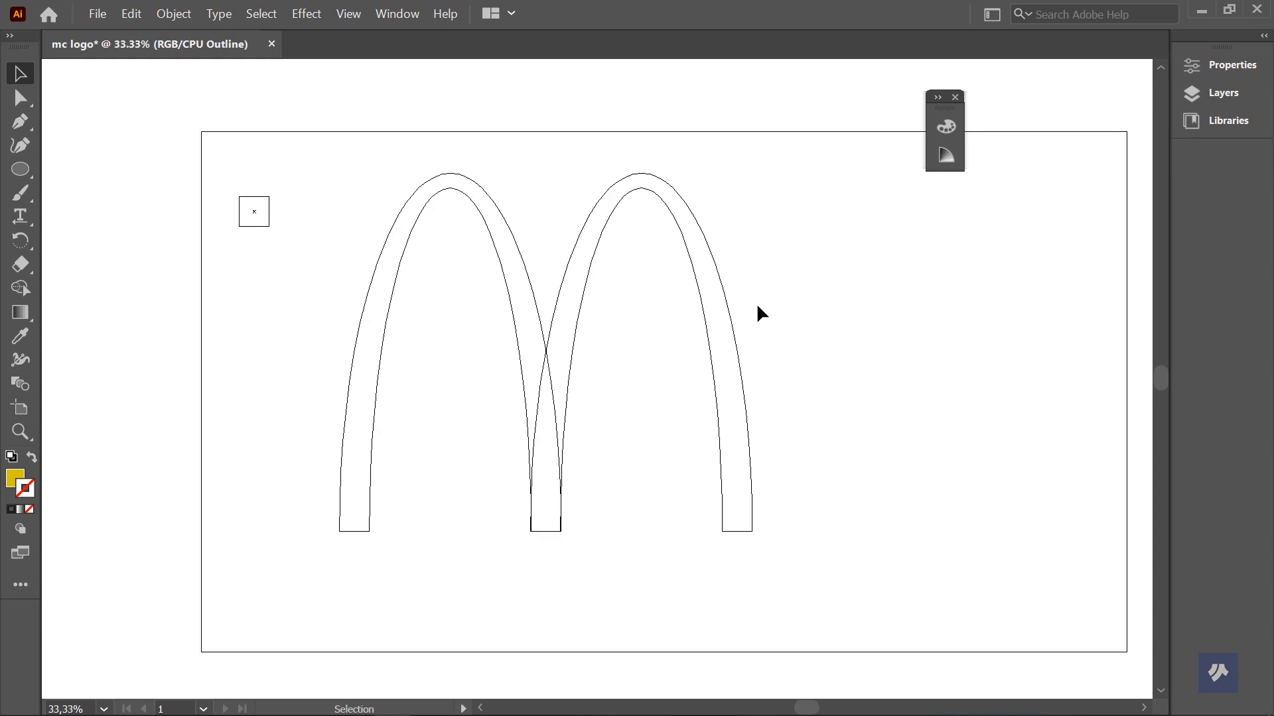
pyautogui.hotkey('ctrl', 'y')
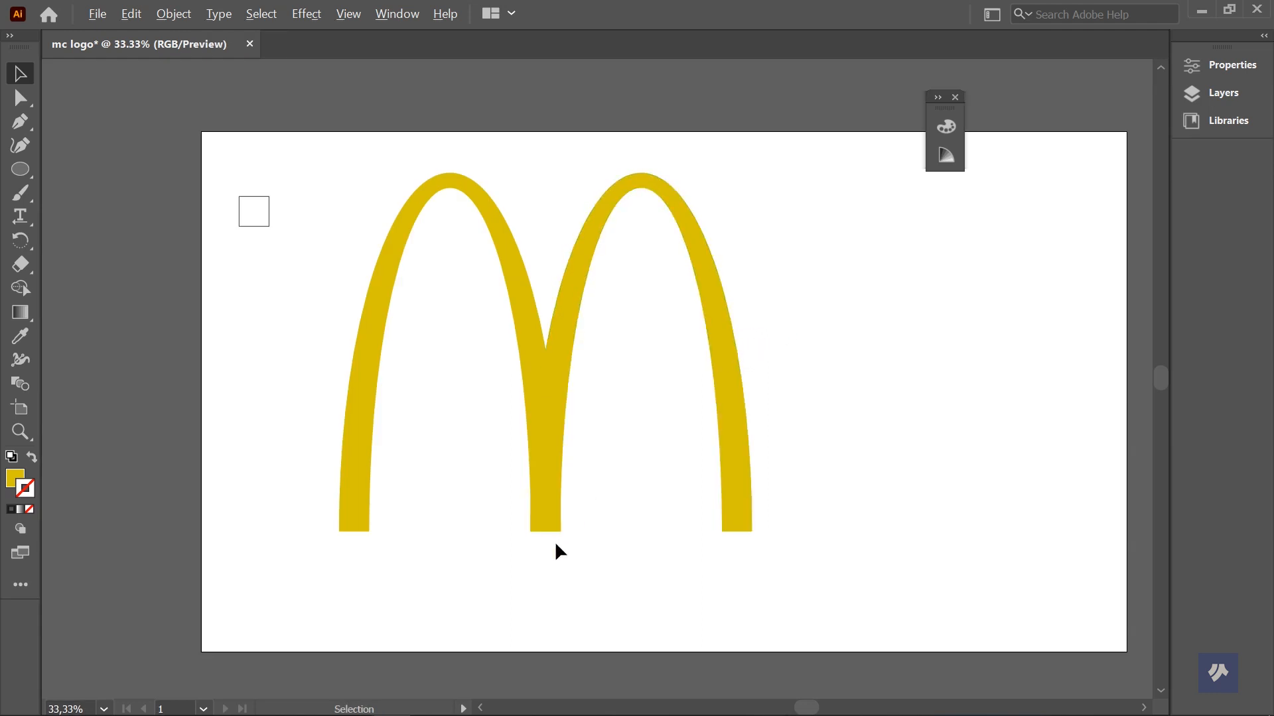
pyautogui.scroll(1, 555, 540)
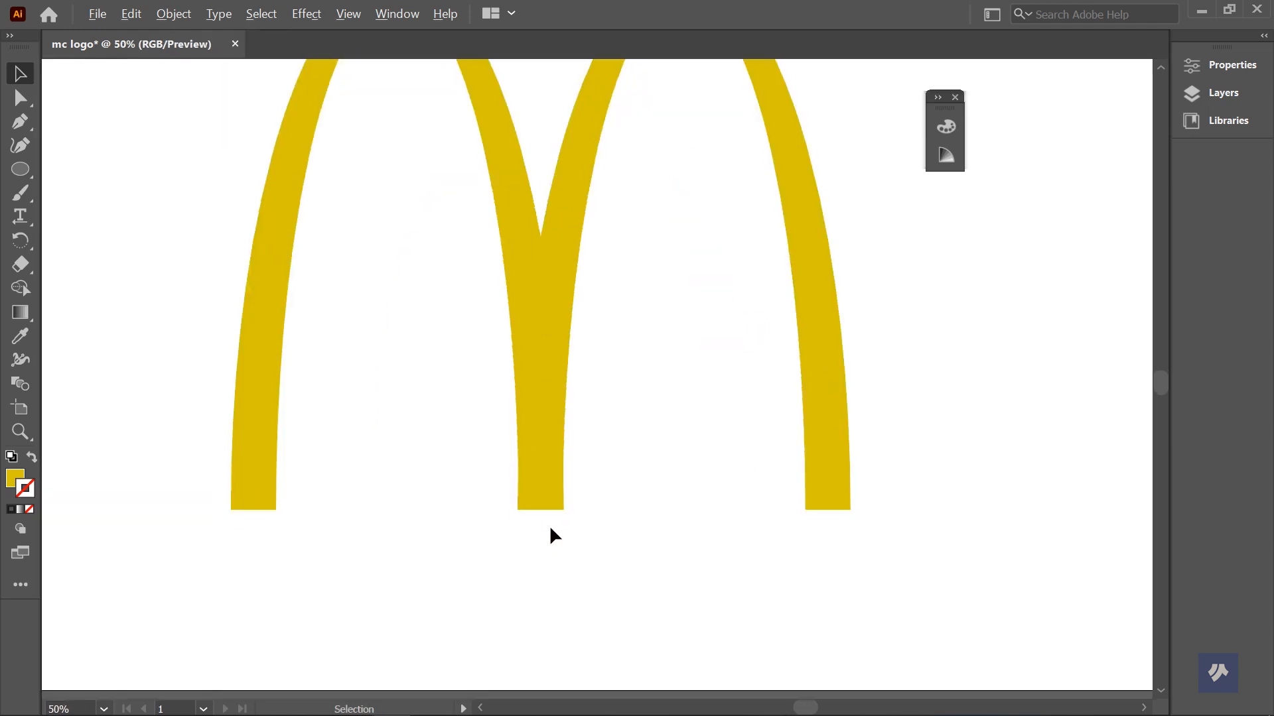
pyautogui.scroll(-2, 512, 428)
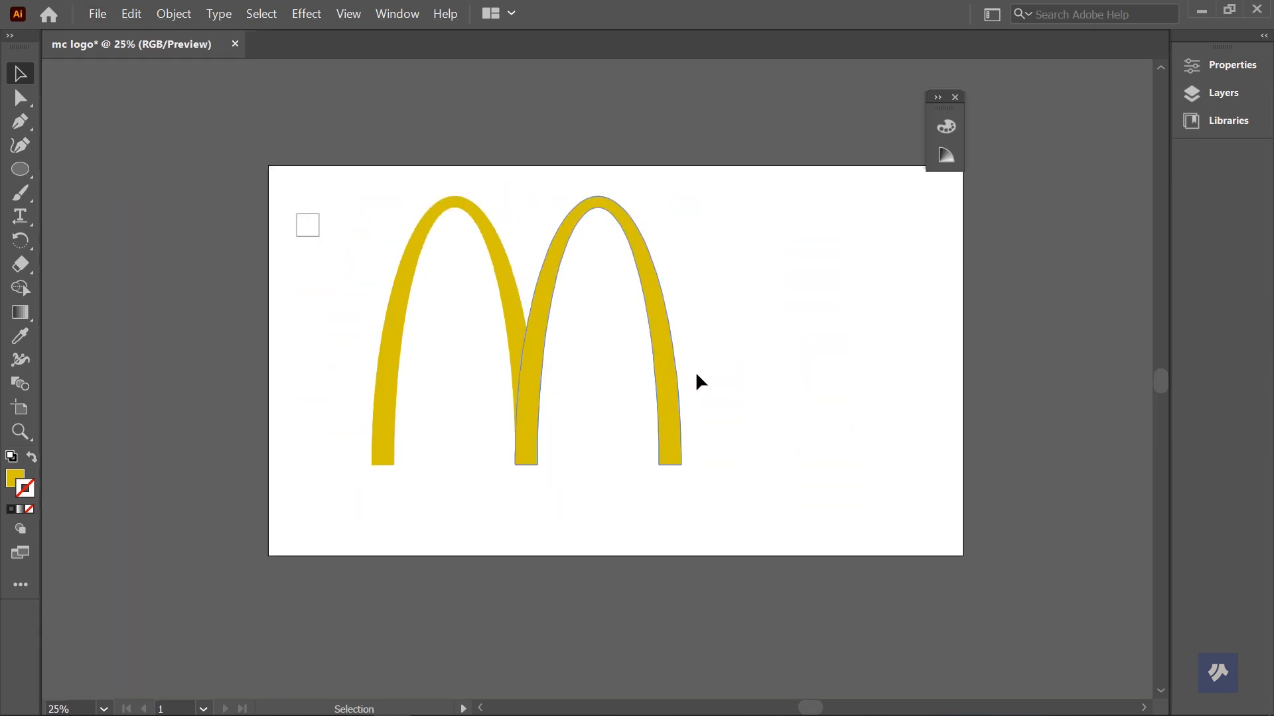
# Step: Unite the two overlapping yellow arches into a single M shape with Pathfinder, and move the collapsed Pathfinder panel clear of the logo
pyautogui.moveTo(735, 233); pyautogui.dragTo(386, 479)
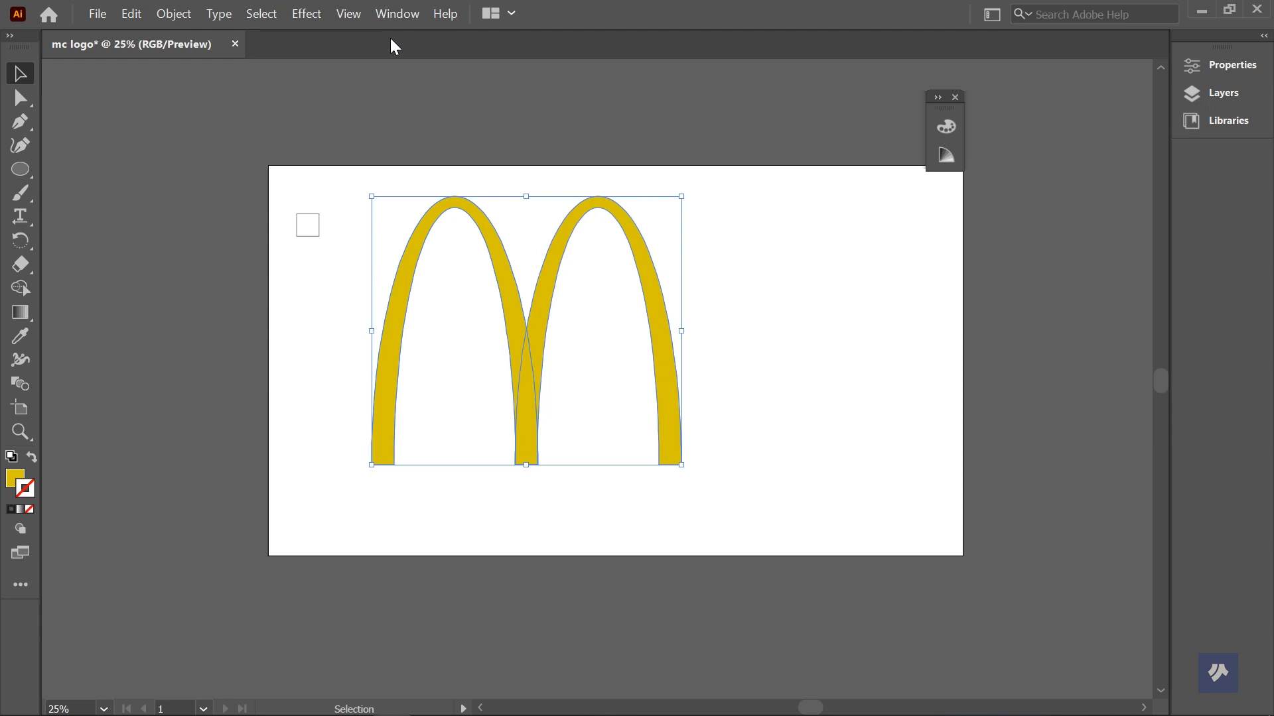
pyautogui.click(393, 15)
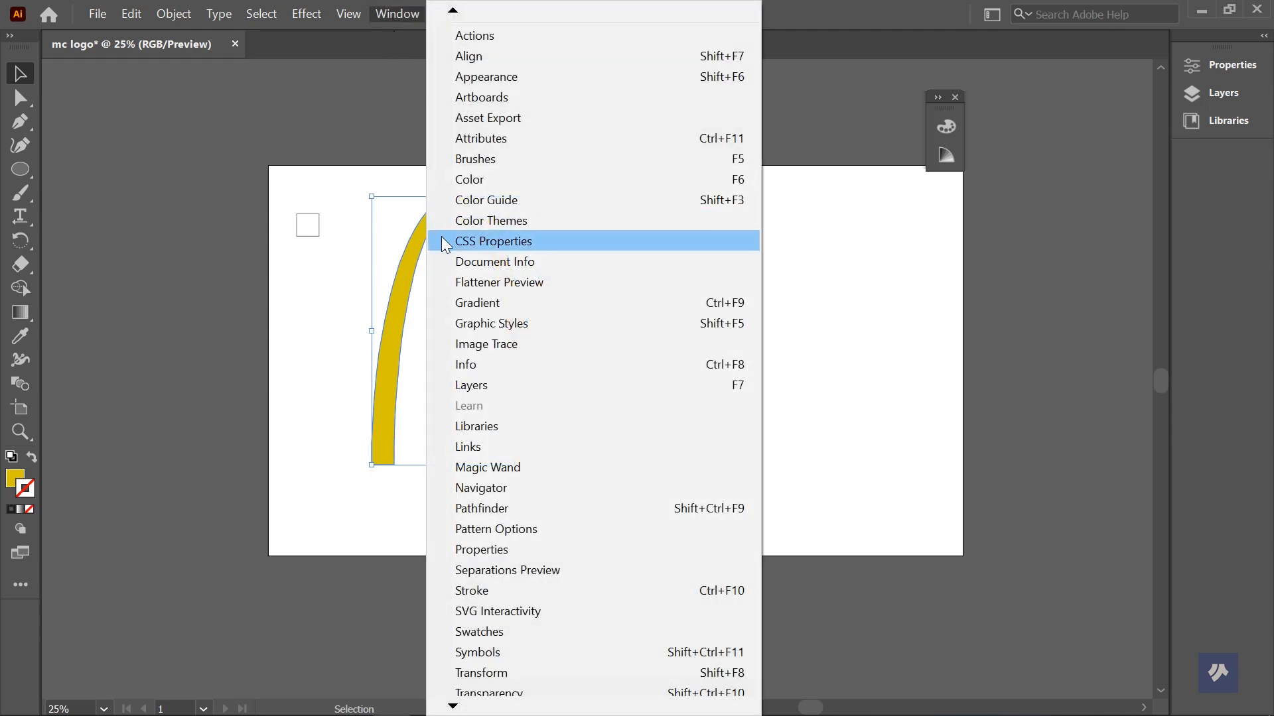
pyautogui.click(512, 519)
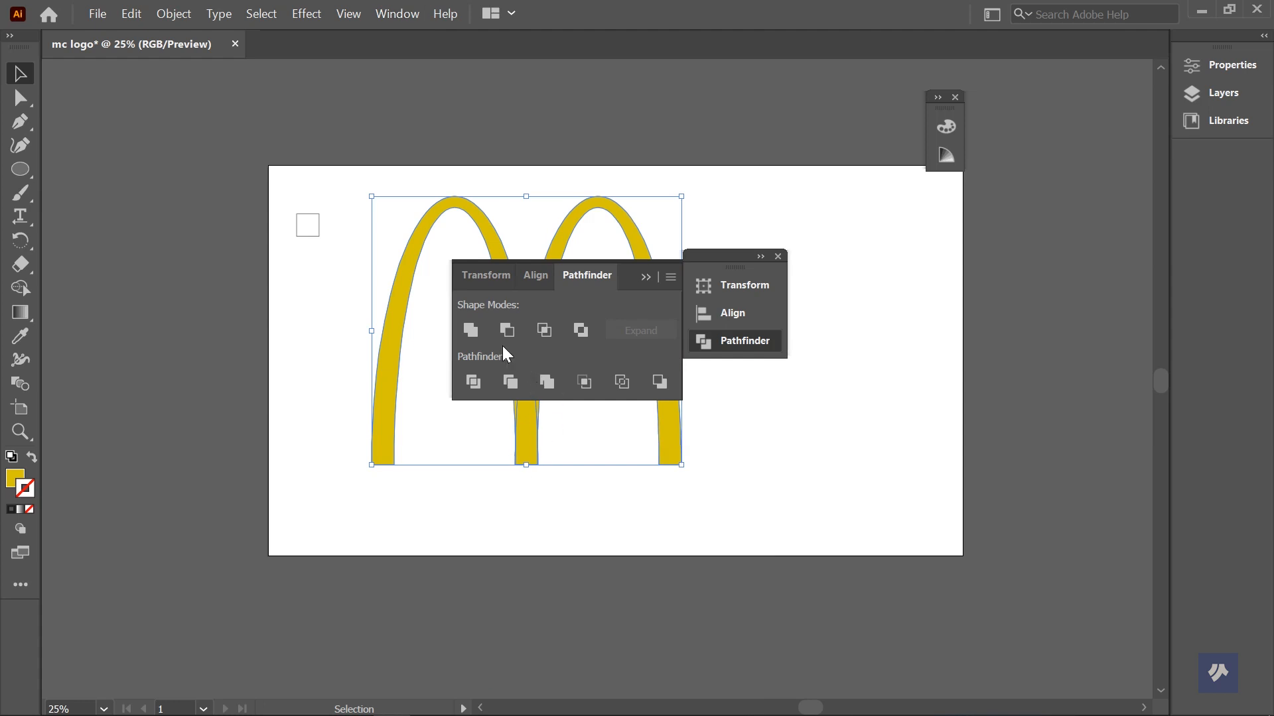
pyautogui.click(461, 325)
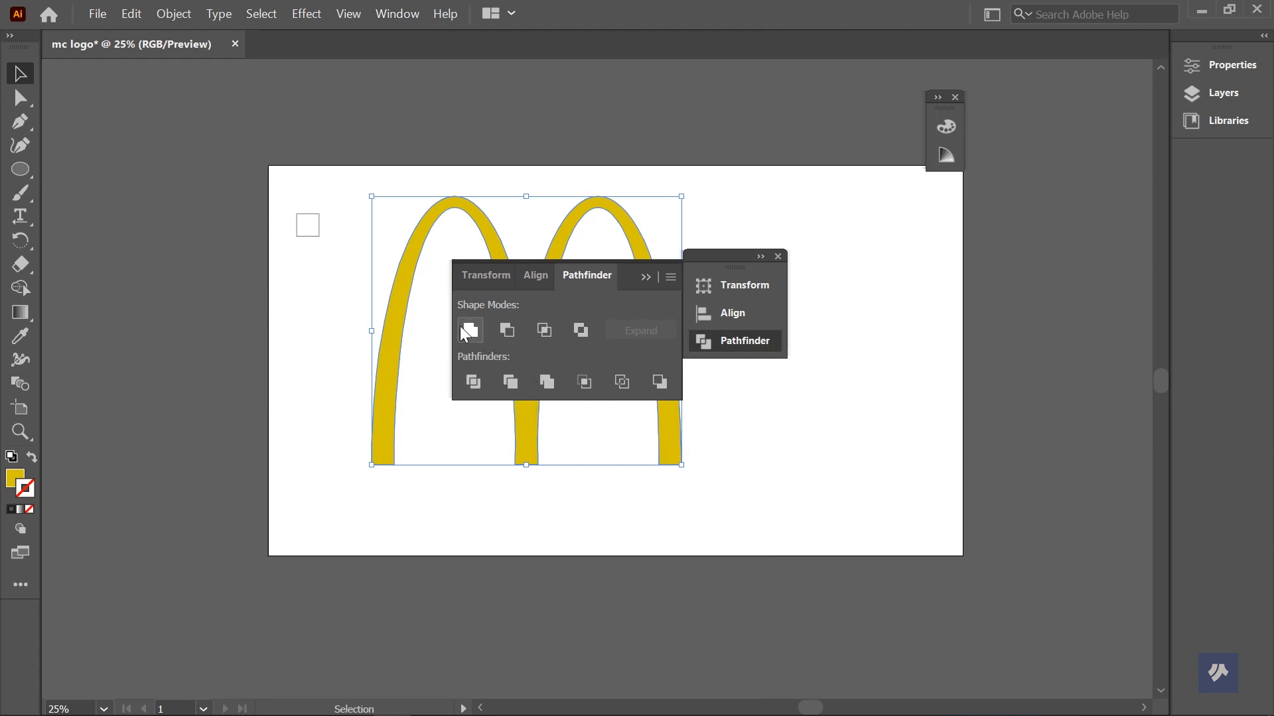
pyautogui.click(644, 275)
pyautogui.moveTo(704, 256); pyautogui.dragTo(853, 244)
pyautogui.click(762, 349)
pyautogui.scroll(1, 664, 363)
pyautogui.click(670, 411)
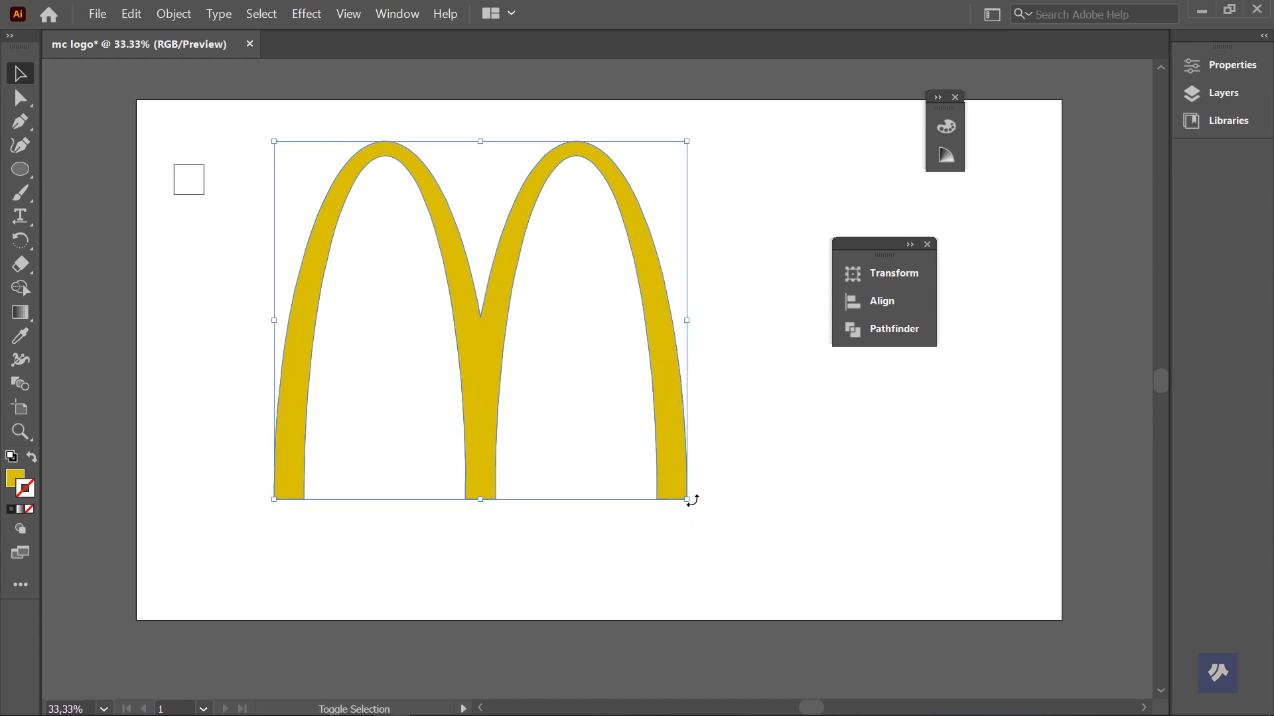
pyautogui.click(725, 509)
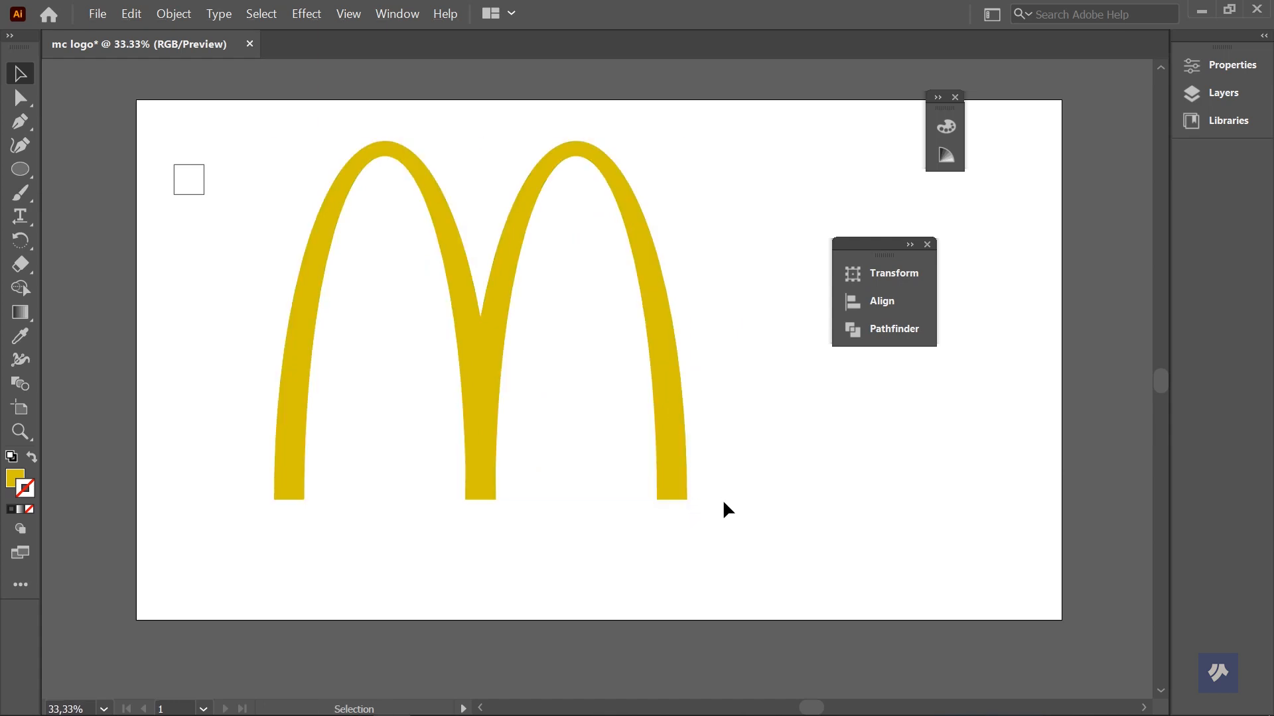
# Step: Duplicate the small outlined square and place the copy directly beneath the foot of the M's left leg
pyautogui.click(205, 184)
pyautogui.click(230, 191)
pyautogui.scroll(1, 208, 184)
pyautogui.click(203, 189)
pyautogui.moveTo(200, 190); pyautogui.dragTo(293, 563)
pyautogui.scroll(-2, 328, 514)
pyautogui.scroll(-3, 330, 509)
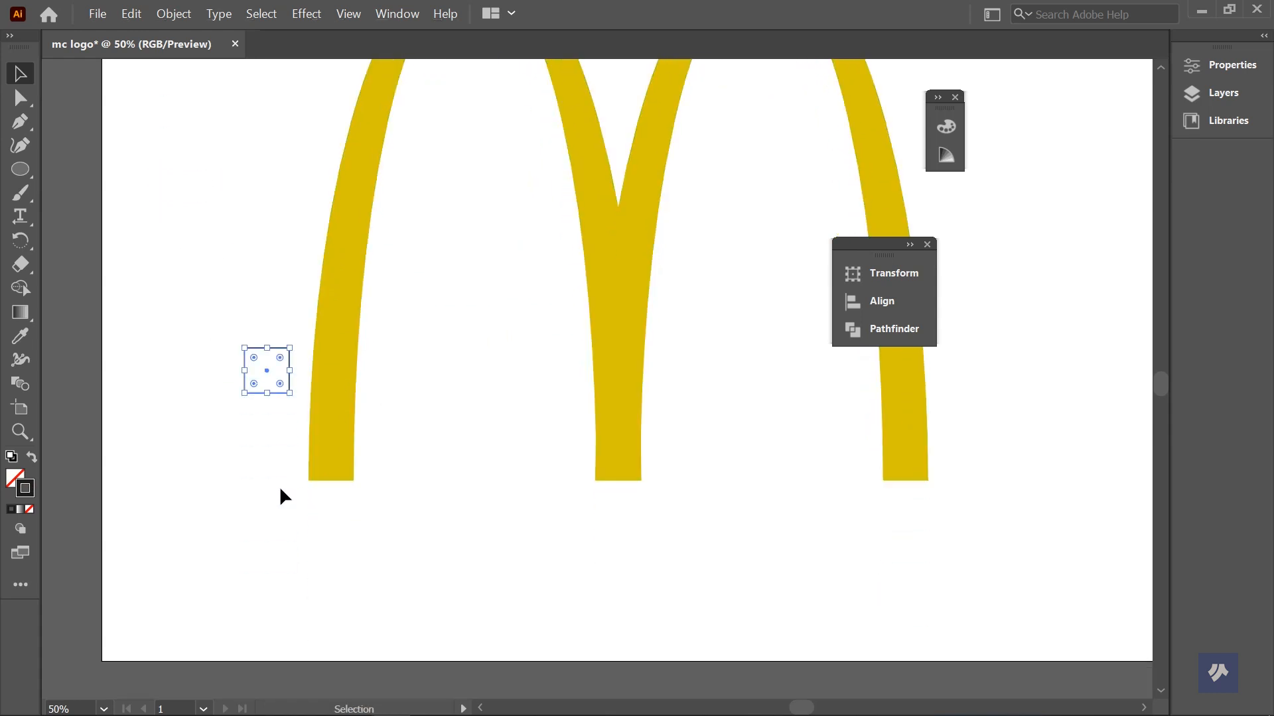
pyautogui.click(239, 463)
pyautogui.moveTo(278, 335); pyautogui.dragTo(342, 463)
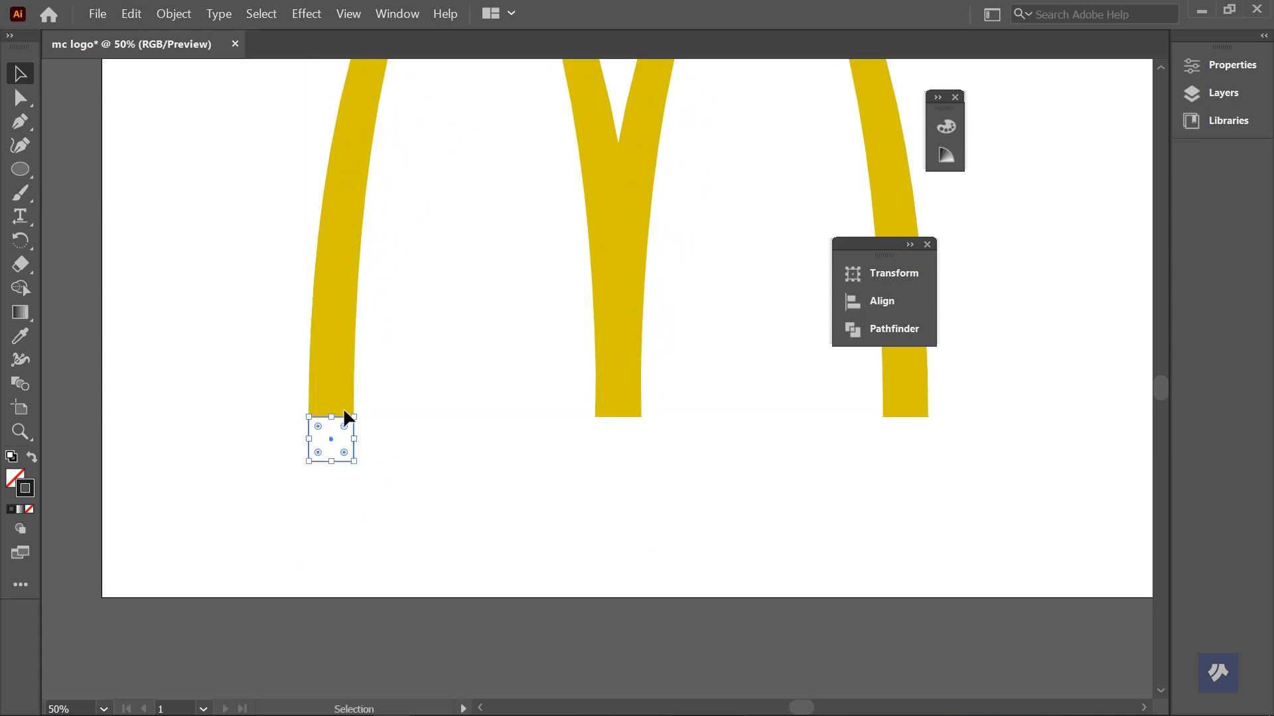
# Step: Swap the copied square's fill and stroke so it is solid black, and snap it flush against the left leg's bottom edge
pyautogui.scroll(5, 352, 424)
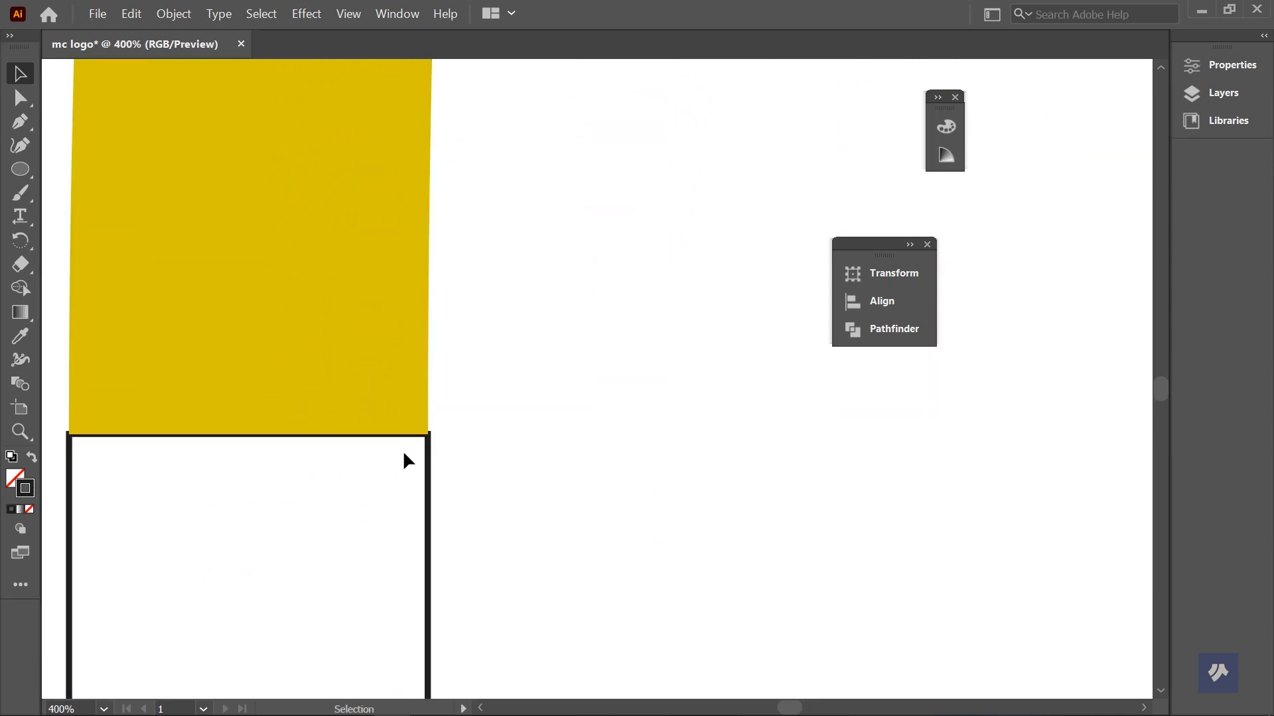
pyautogui.scroll(1, 399, 451)
pyautogui.hscroll(-6, 428, 472)
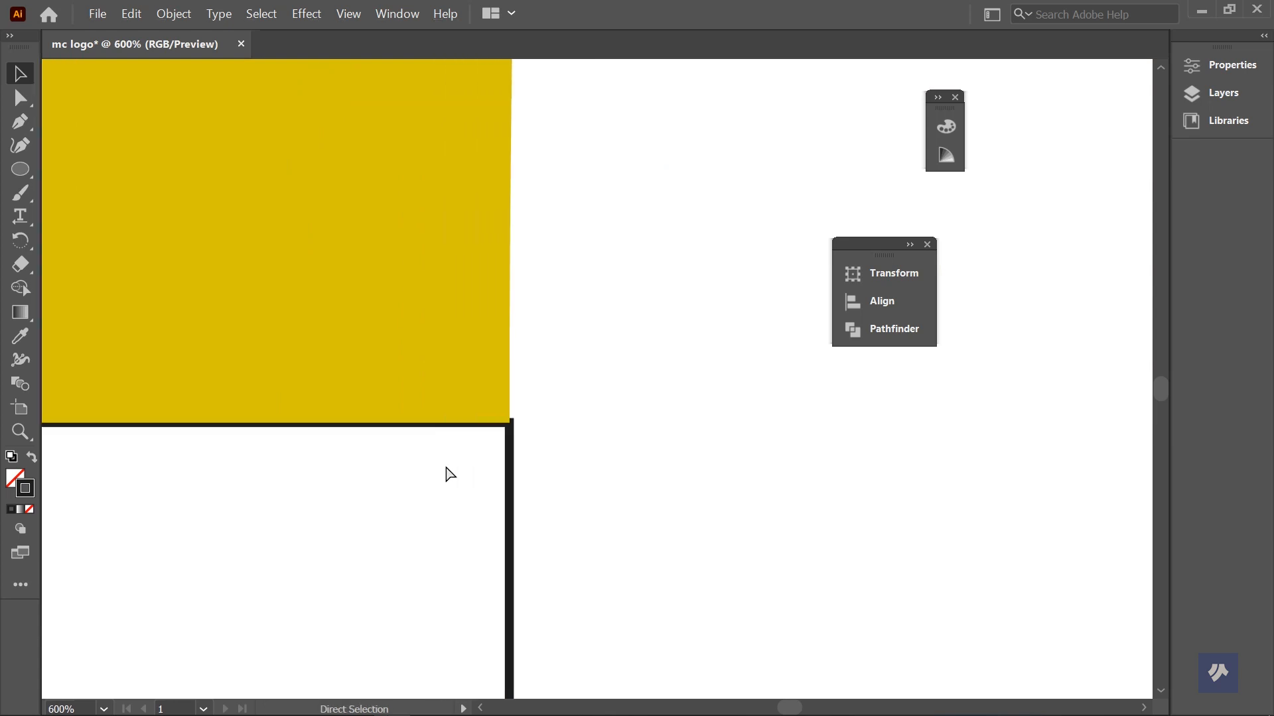
pyautogui.moveTo(669, 491); pyautogui.dragTo(673, 504)
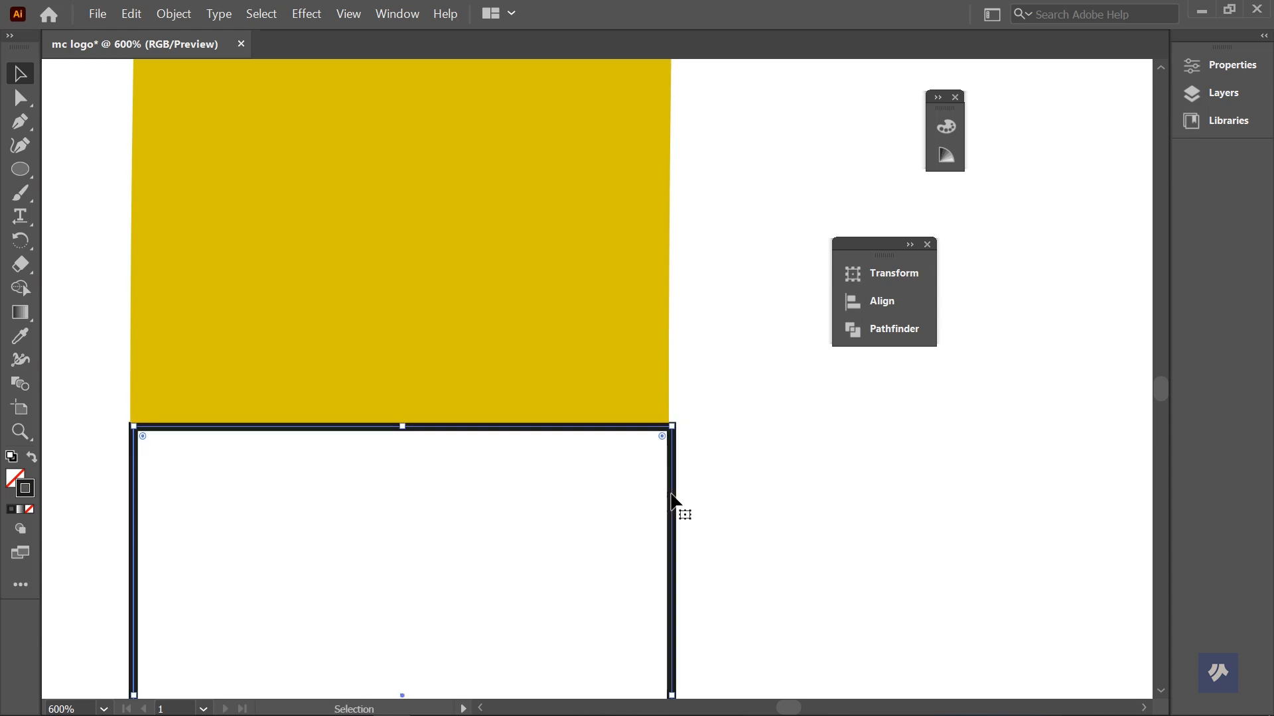
pyautogui.click(31, 458)
pyautogui.click(800, 503)
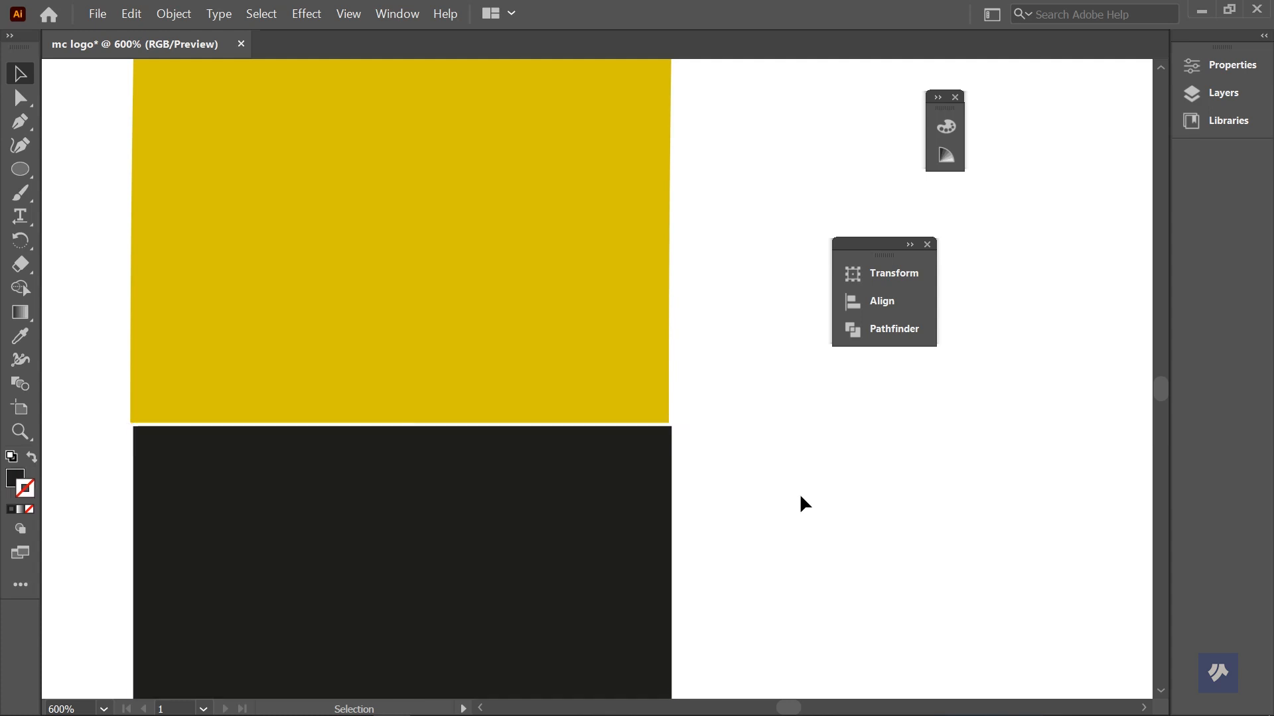
pyautogui.moveTo(475, 515); pyautogui.dragTo(476, 521)
pyautogui.click(711, 487)
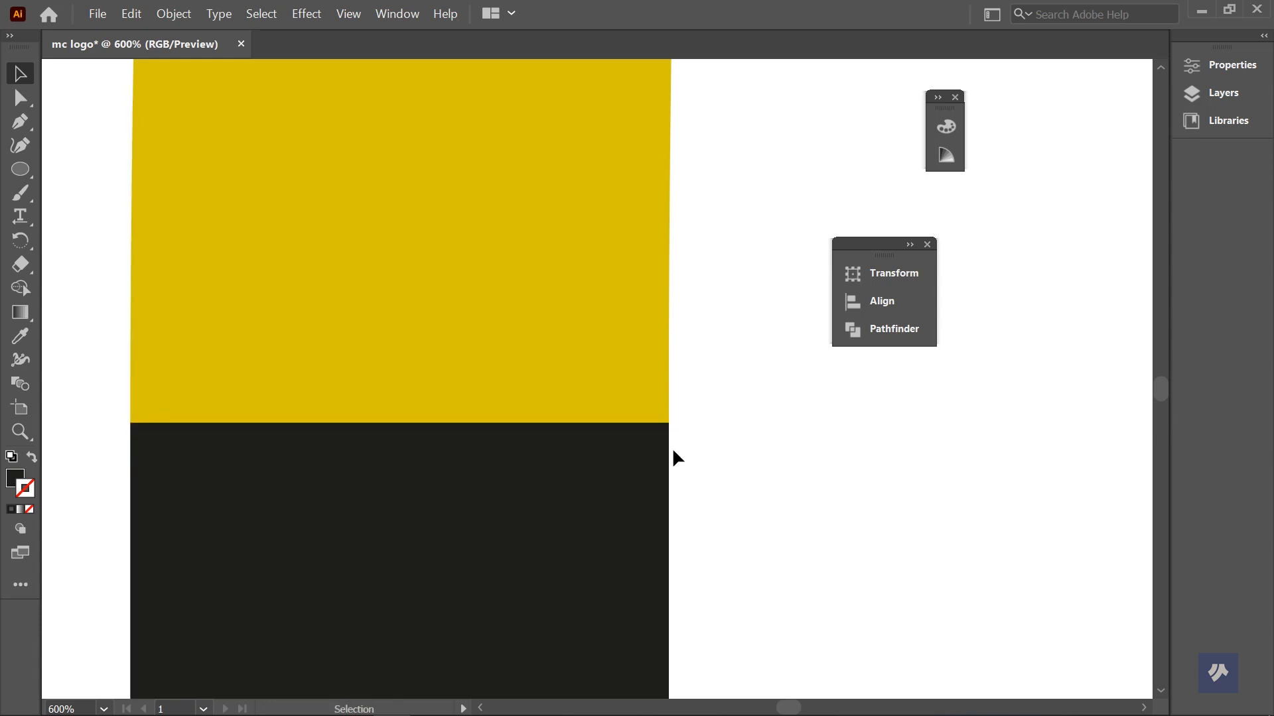
# Step: Split the black square into a grid of 2 rows and 1 column
pyautogui.keyDown('alt'); pyautogui.scroll(-6, 668, 455); pyautogui.keyUp('alt')
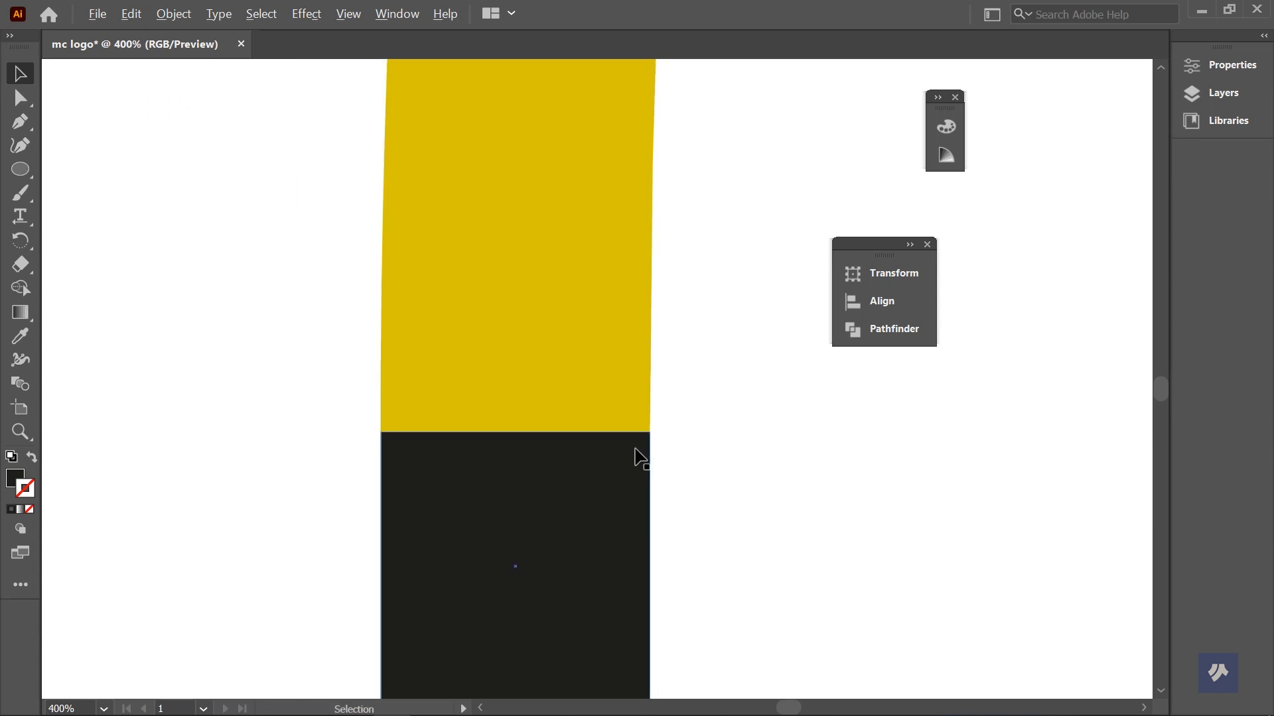
pyautogui.keyDown('ctrl'); pyautogui.hscroll(3, 718, 499); pyautogui.keyUp('ctrl')
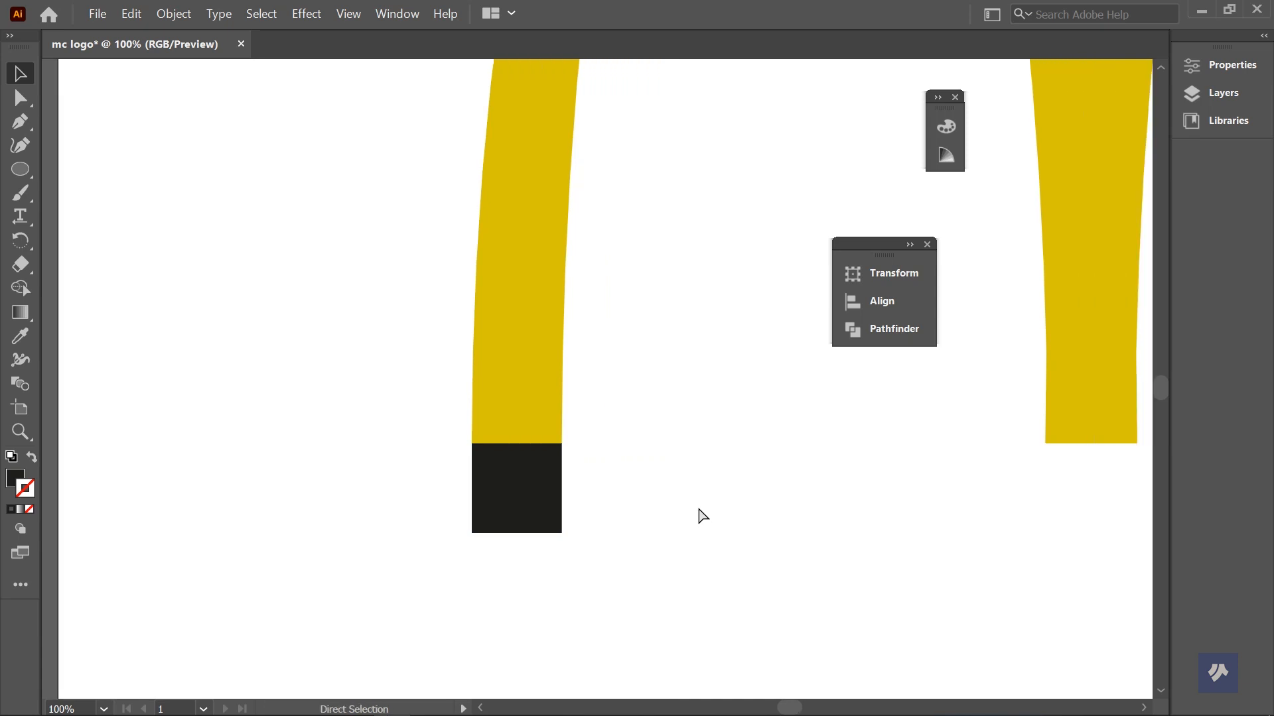
pyautogui.keyDown('ctrl'); pyautogui.hscroll(1, 672, 521); pyautogui.keyUp('ctrl')
pyautogui.click(365, 505)
pyautogui.click(173, 14)
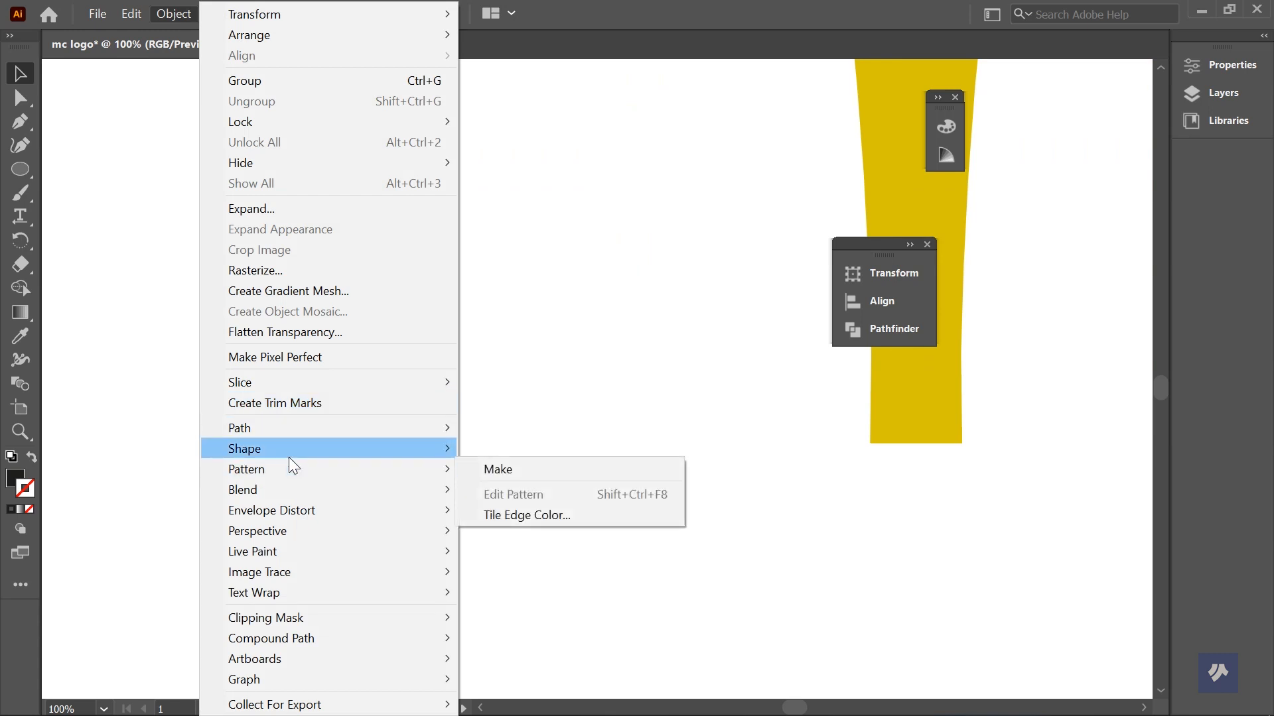
pyautogui.moveTo(296, 437)
pyautogui.click(609, 627)
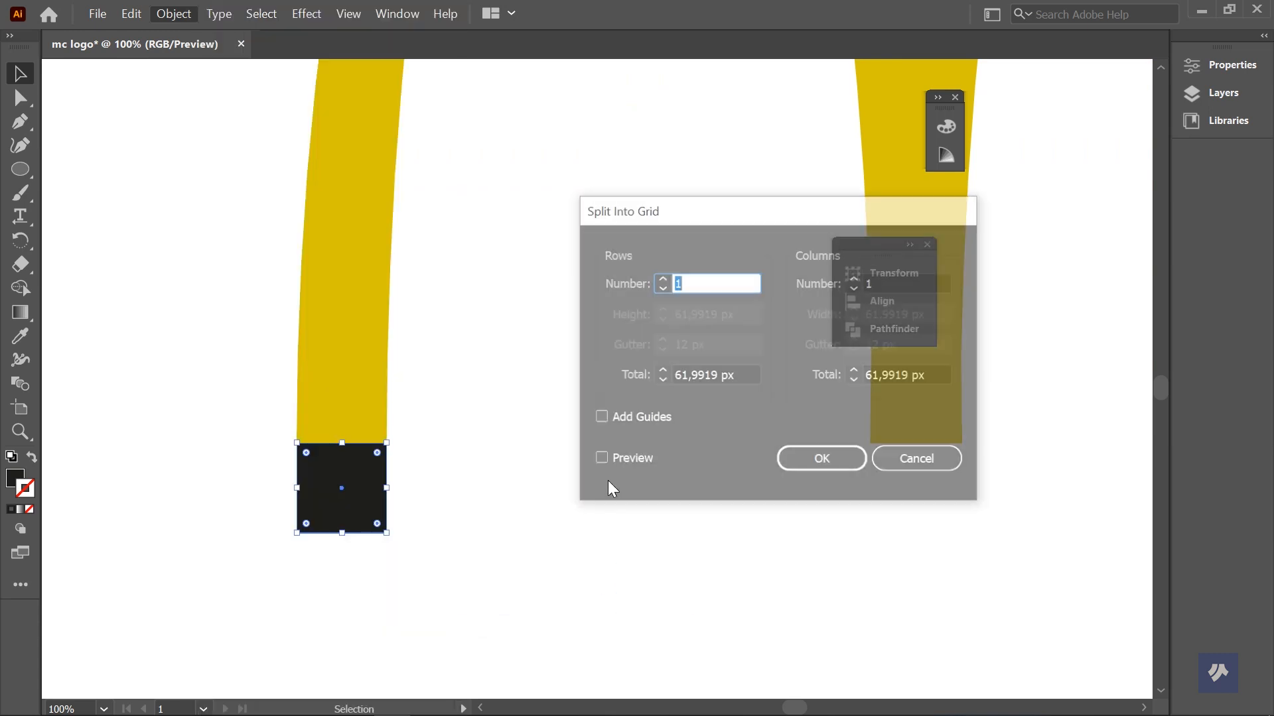
pyautogui.click(623, 460)
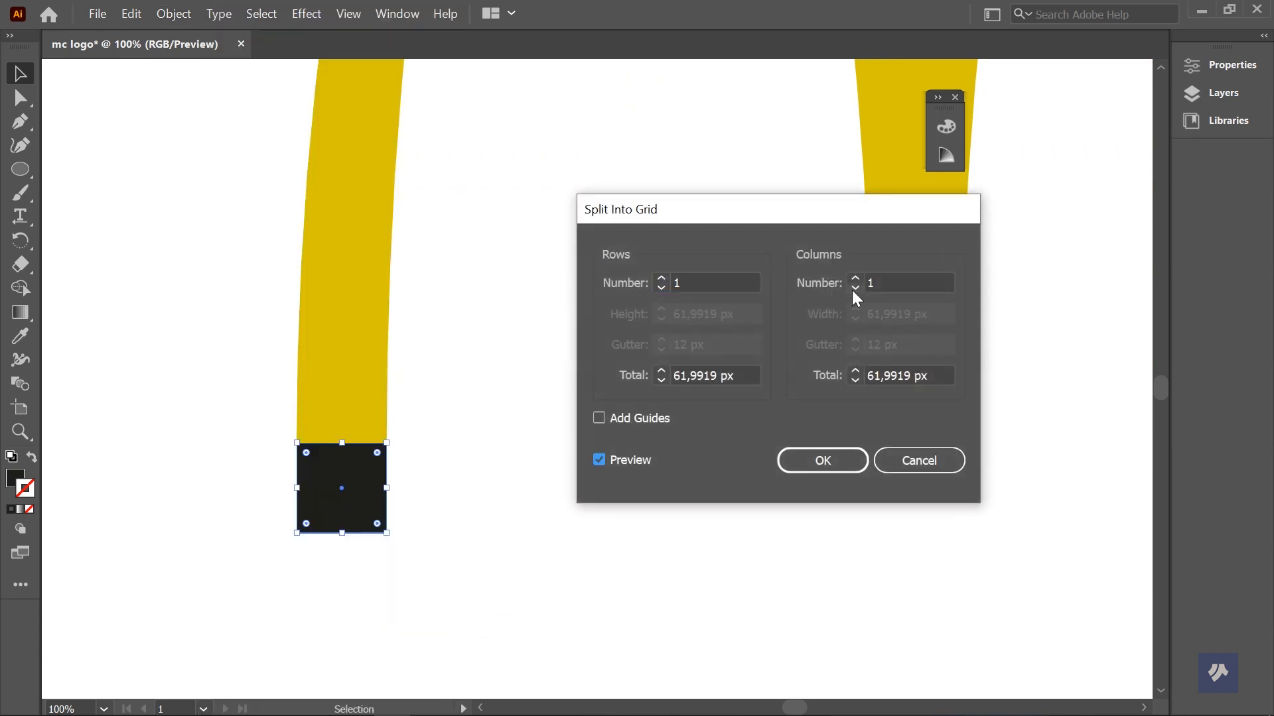
pyautogui.click(662, 279)
pyautogui.click(821, 461)
# Step: Delete the lower half of the split black square
pyautogui.click(536, 541)
pyautogui.click(364, 518)
pyautogui.press('Delete')
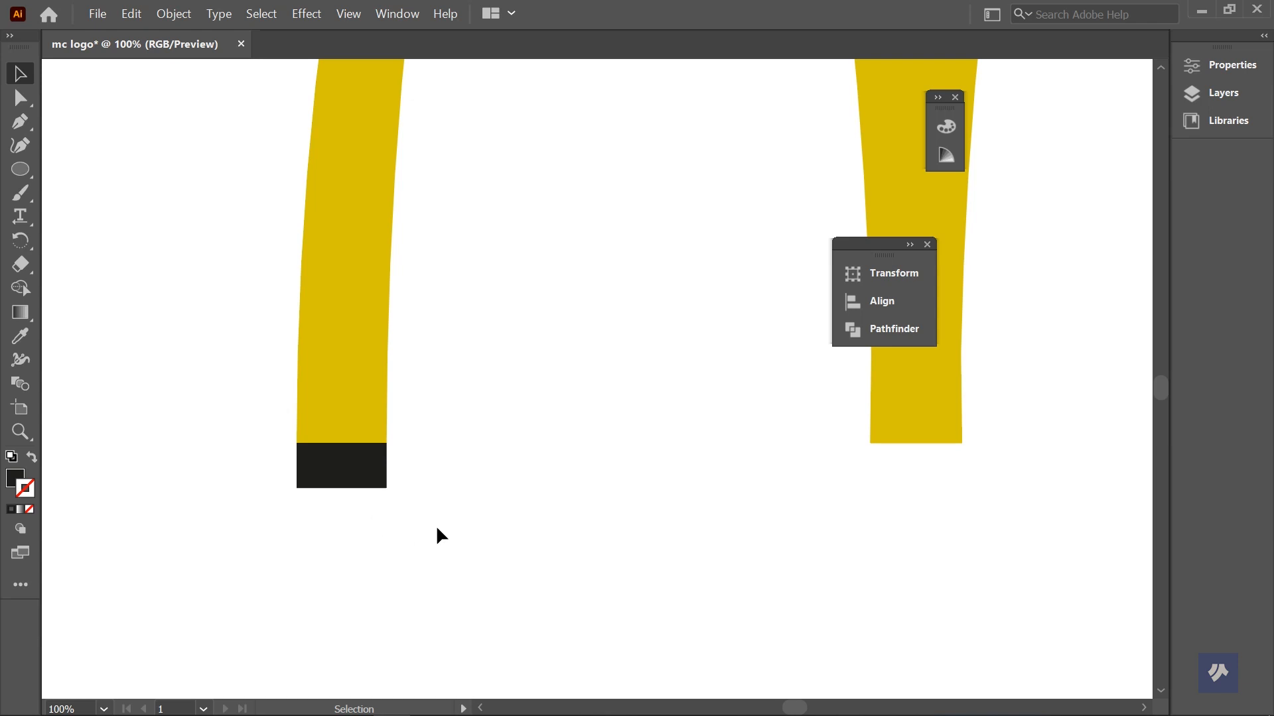
# Step: Duplicate the black half-square and align the copy flush beneath the foot of the M's right leg
pyautogui.hscroll(3, 440, 526)
pyautogui.moveTo(290, 477); pyautogui.dragTo(908, 517)
pyautogui.scroll(-2, 869, 508)
pyautogui.scroll(-1, 866, 505)
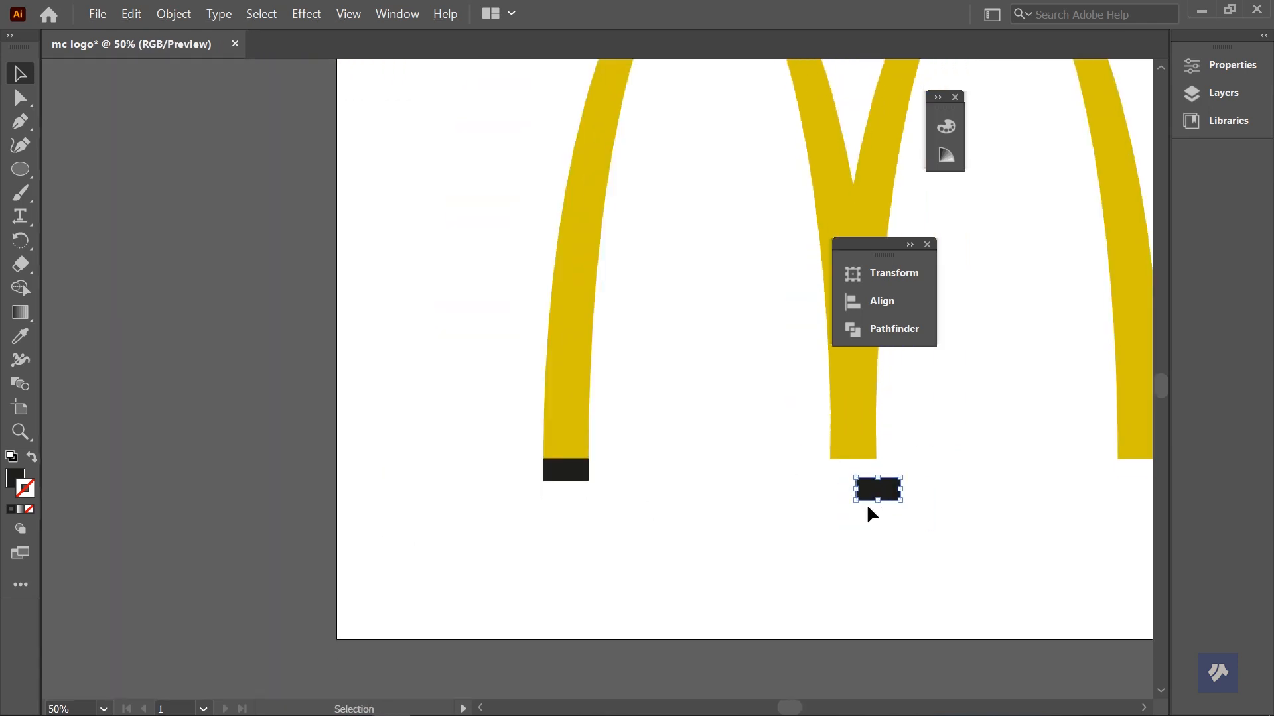
pyautogui.hscroll(5, 866, 509)
pyautogui.hscroll(5, 837, 510)
pyautogui.click(555, 518)
pyautogui.moveTo(390, 499); pyautogui.dragTo(654, 483)
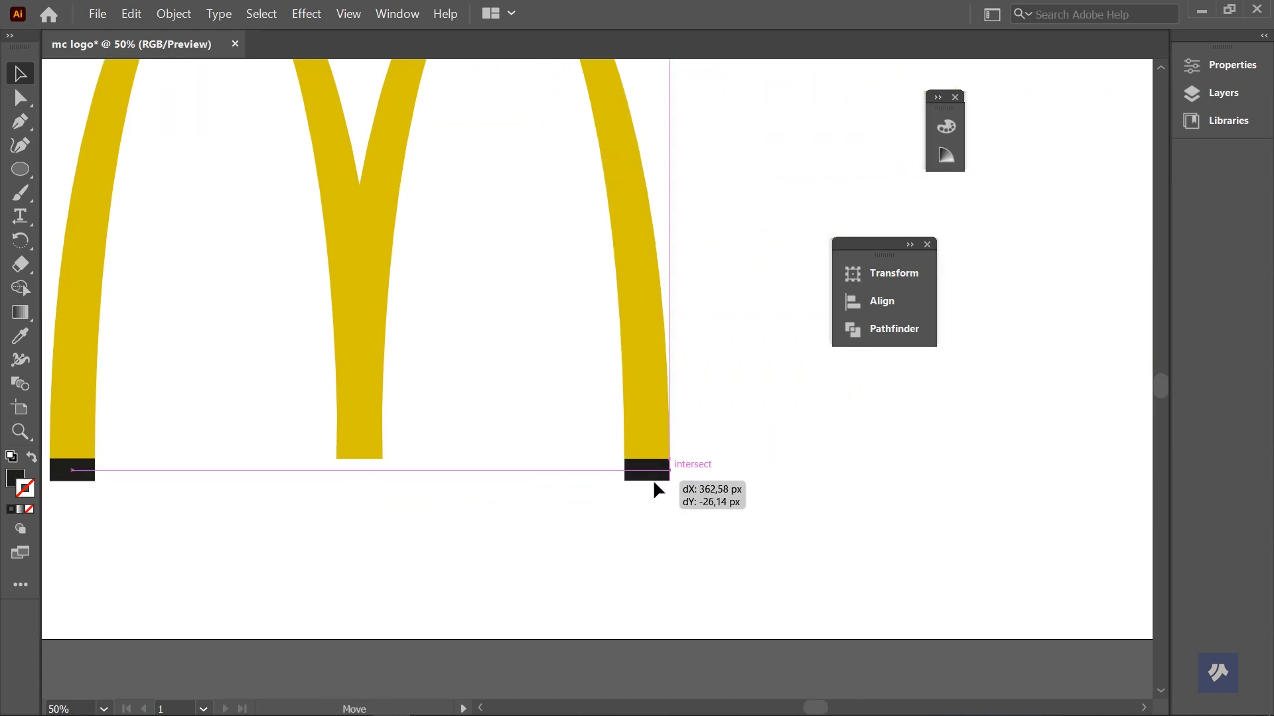
pyautogui.click(737, 482)
pyautogui.scroll(6, 643, 471)
pyautogui.scroll(-5, 646, 472)
pyautogui.scroll(-8, 653, 478)
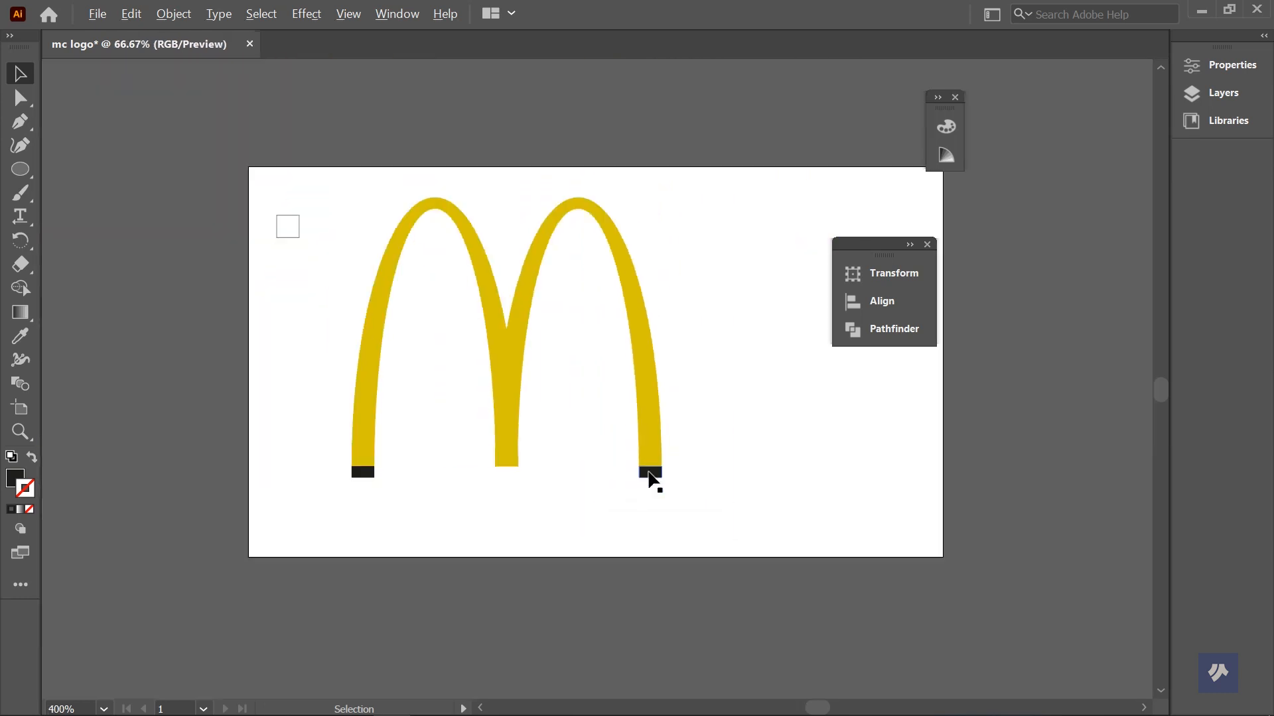
# Step: Unite the M with both black foot extensions using Pathfinder, and close the Pathfinder panel group
pyautogui.scroll(1, 653, 479)
pyautogui.hscroll(-2, 657, 474)
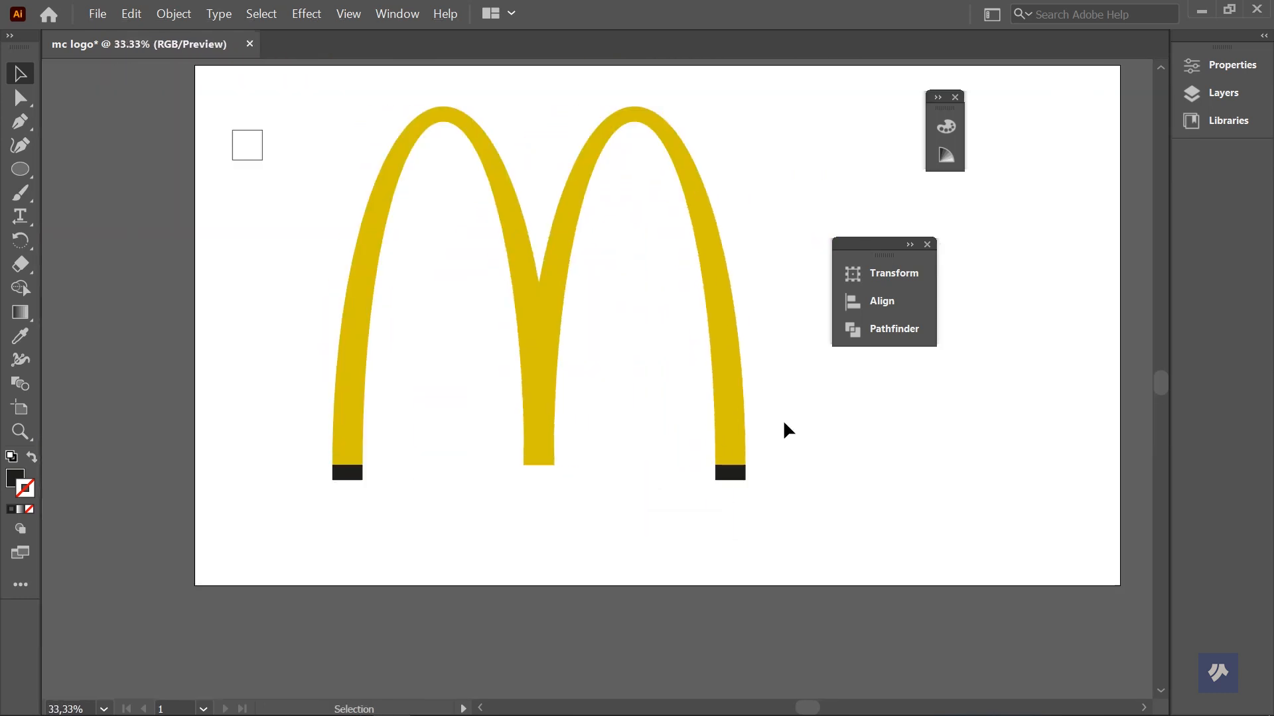
pyautogui.moveTo(766, 170); pyautogui.dragTo(318, 517)
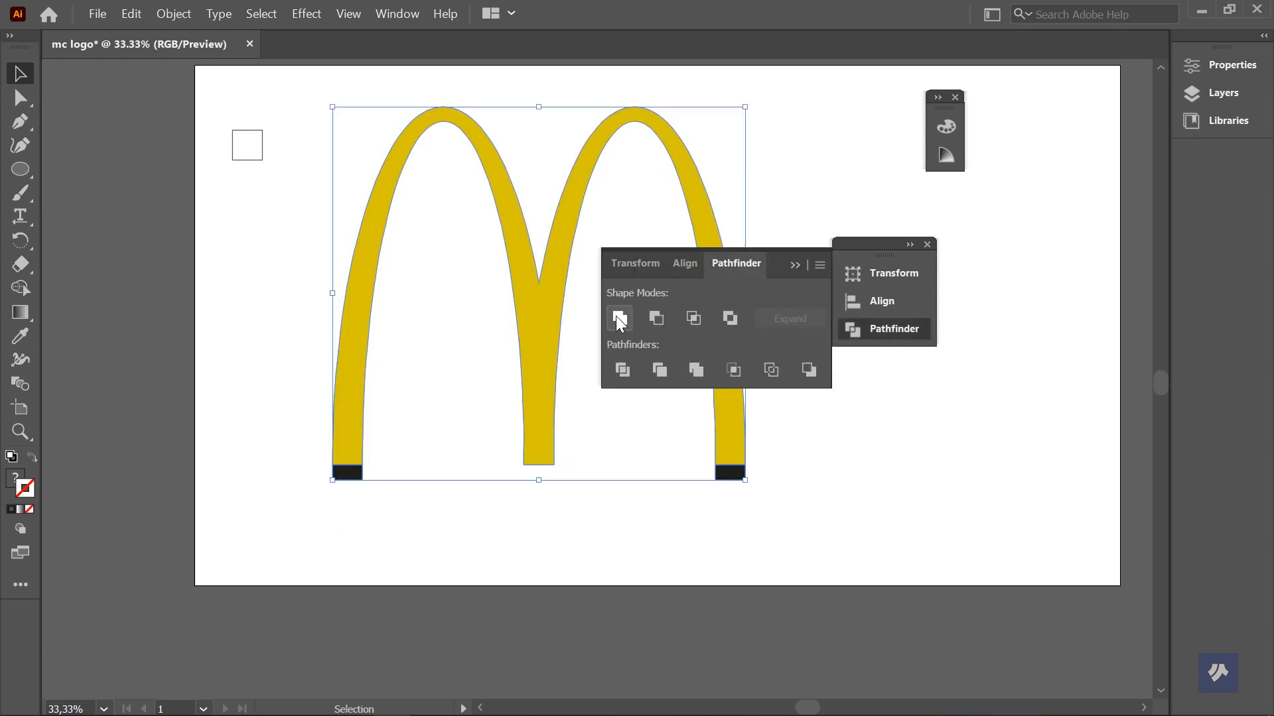
pyautogui.click(617, 321)
pyautogui.click(795, 266)
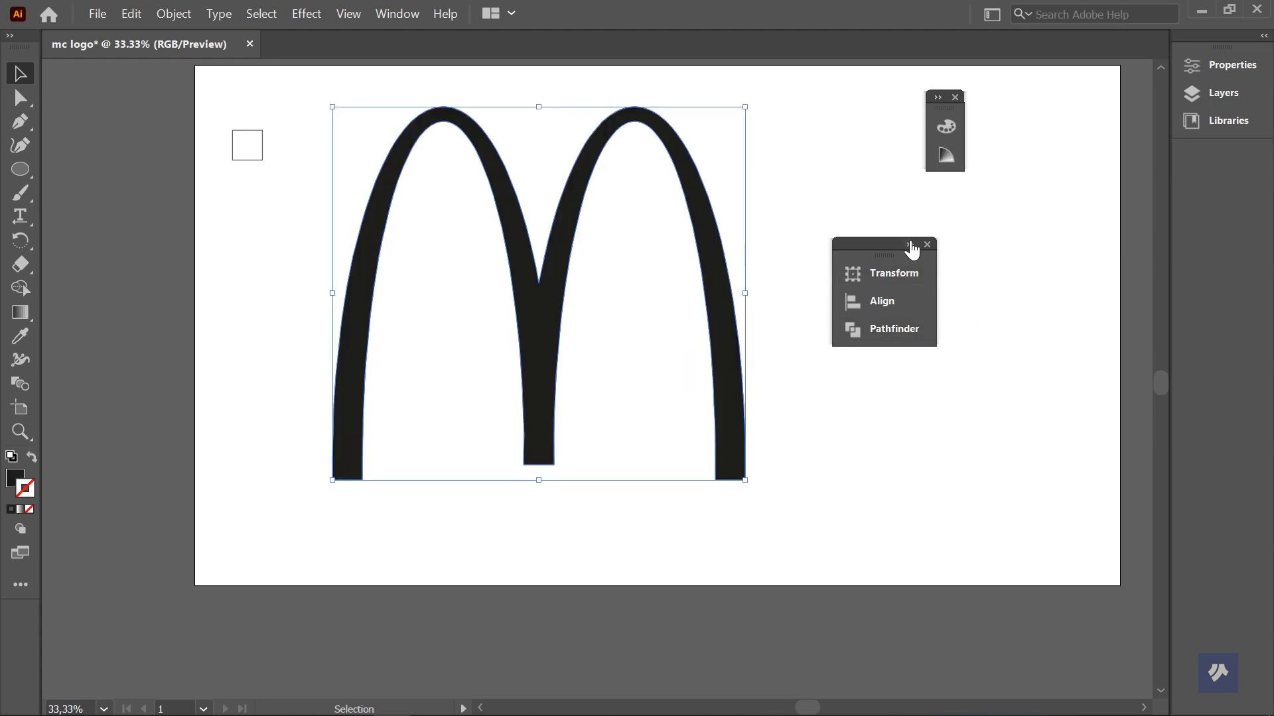
pyautogui.click(927, 244)
pyautogui.click(895, 177)
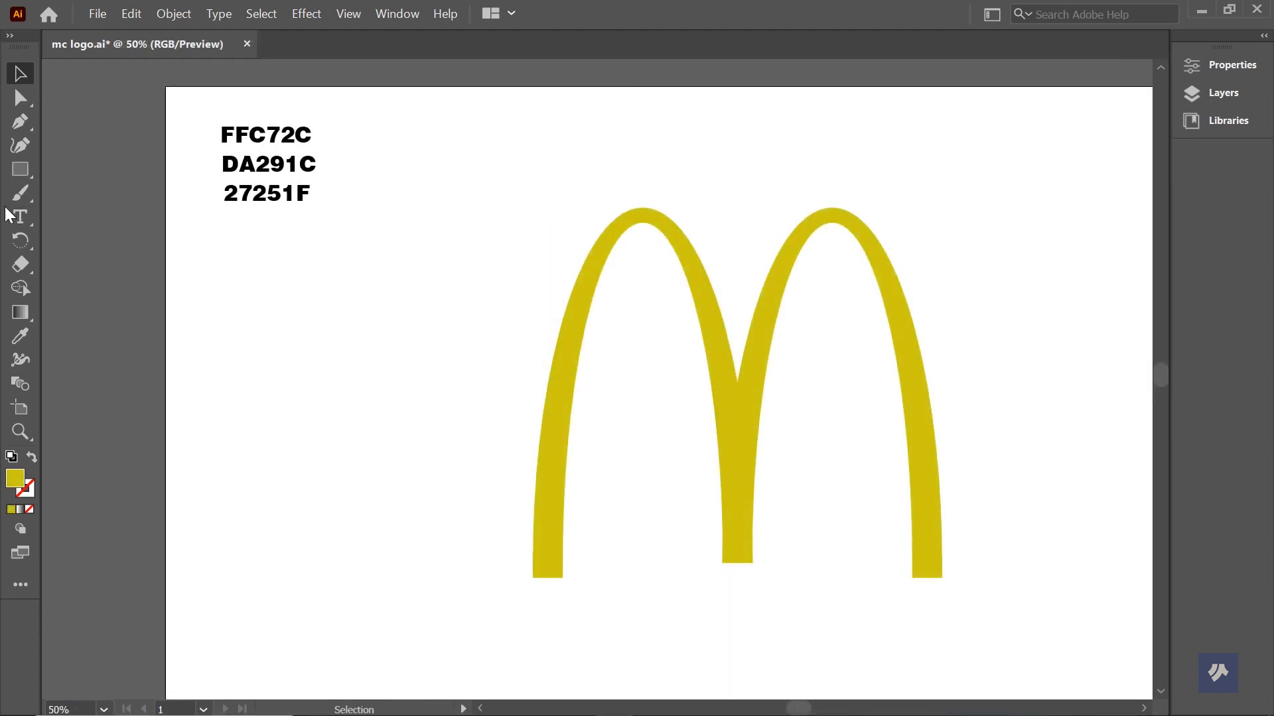
# Step: Draw a small filled square on the empty canvas below the three hex colour codes
pyautogui.click(22, 171)
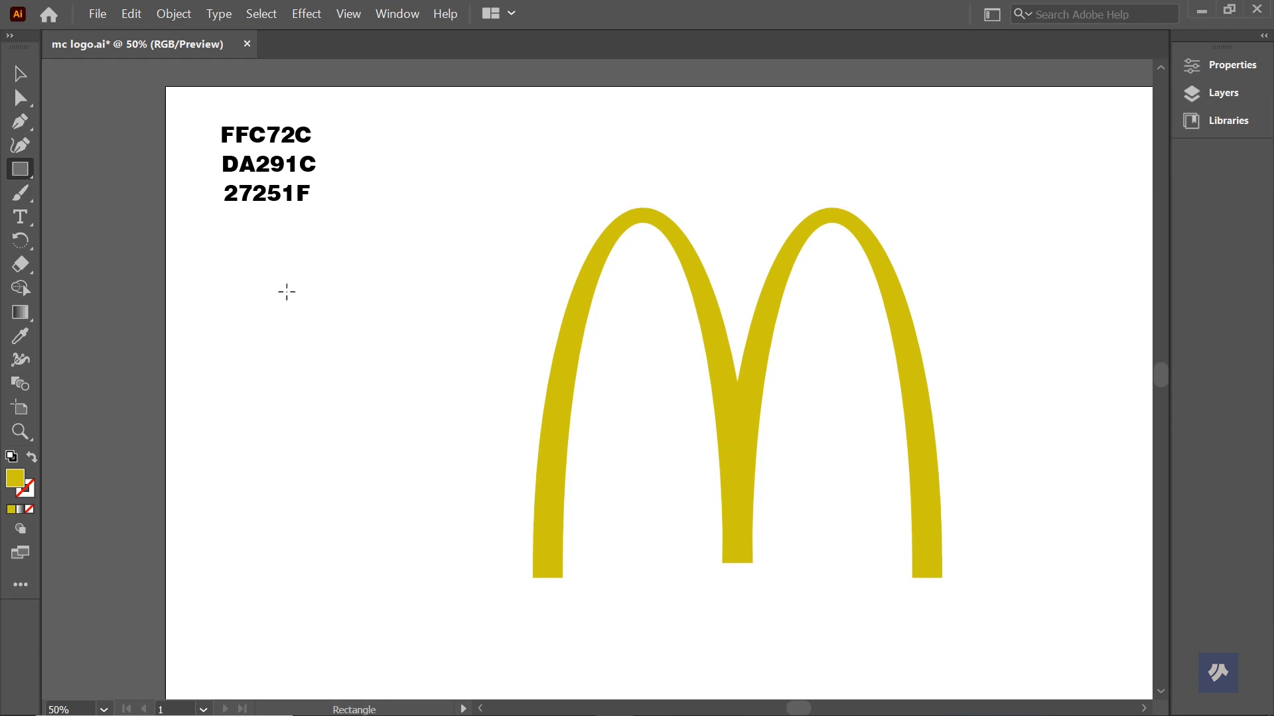
pyautogui.moveTo(290, 293); pyautogui.dragTo(305, 315)
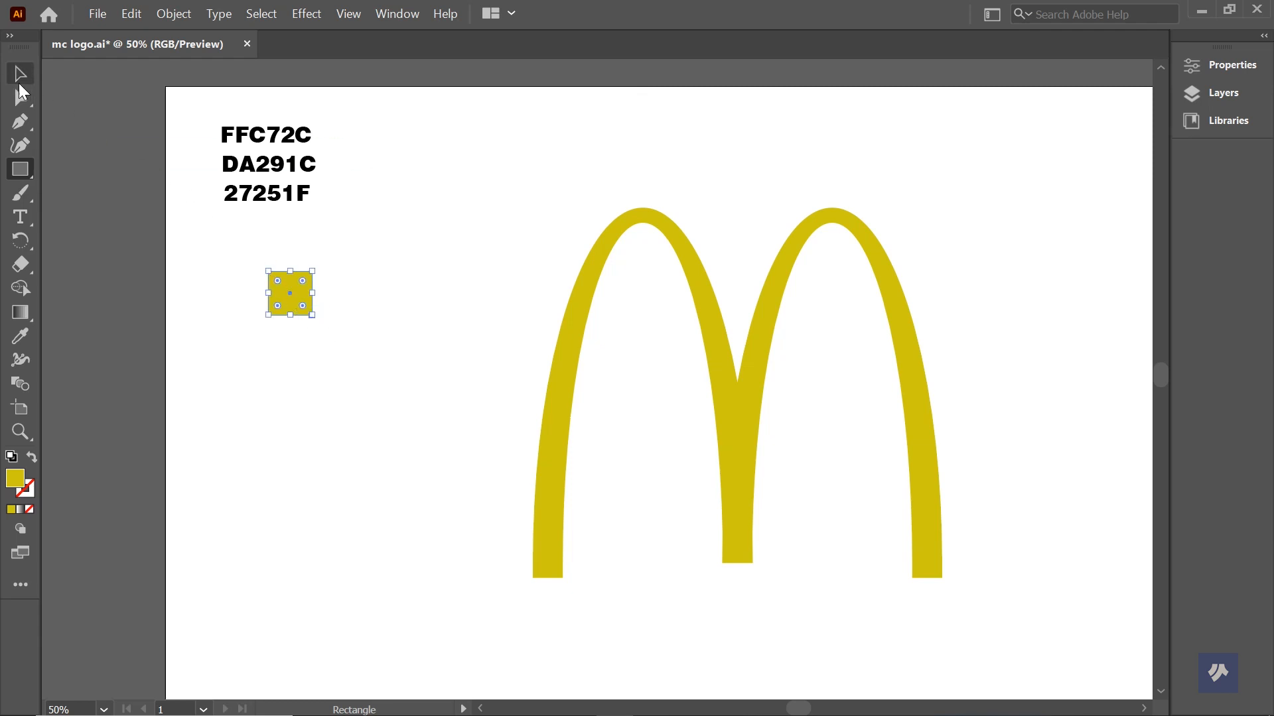
pyautogui.click(20, 77)
pyautogui.click(274, 374)
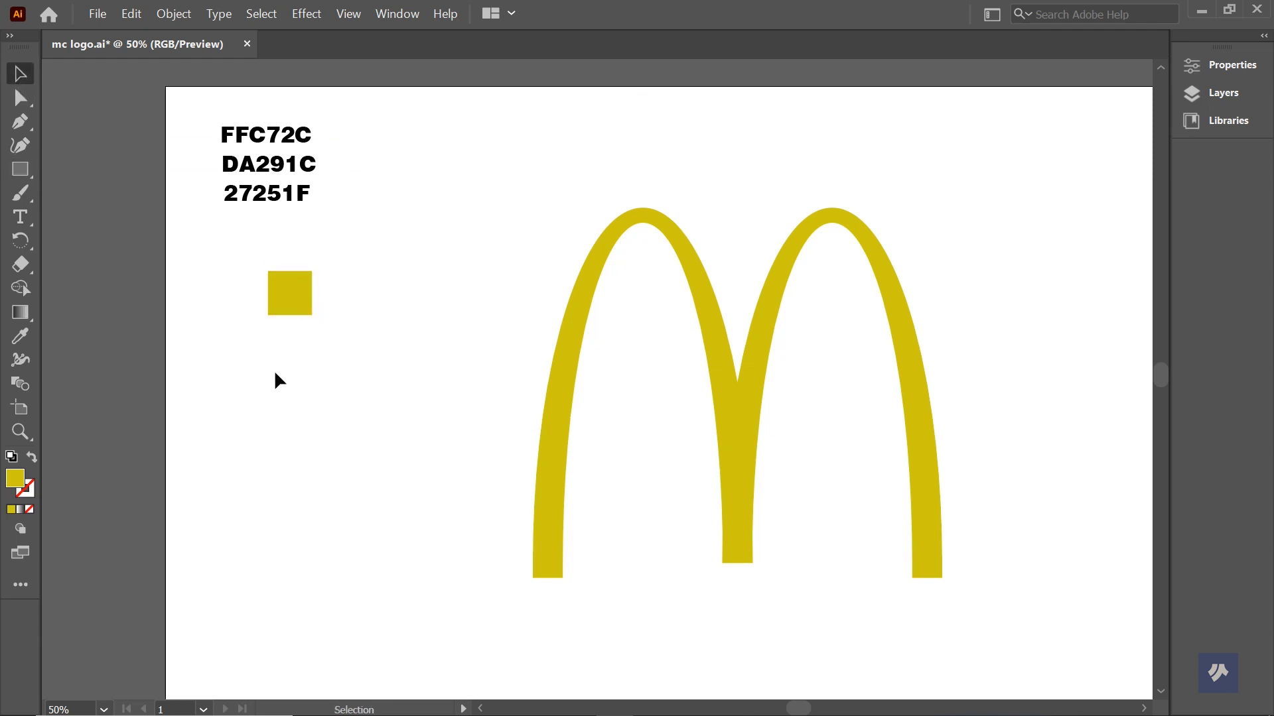
# Step: Copy the hex code FFC72C from its text and apply it as the small square's fill colour
pyautogui.click(20, 217)
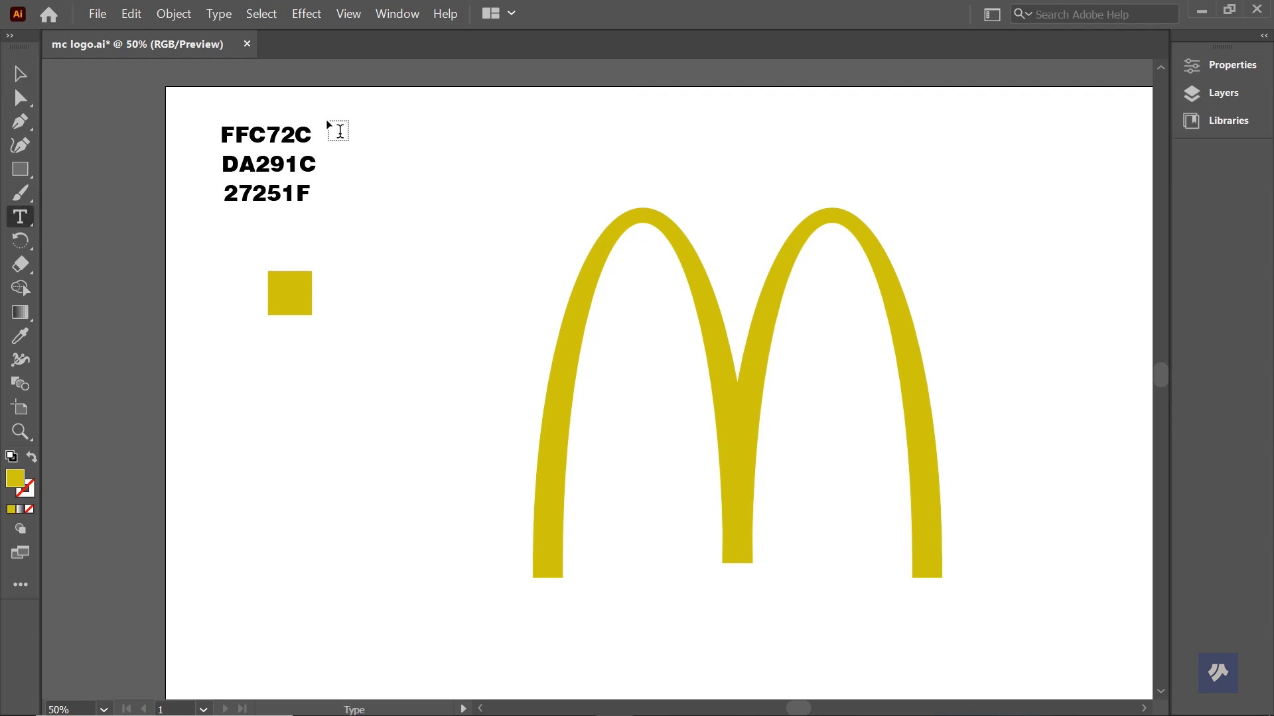
pyautogui.moveTo(312, 134); pyautogui.dragTo(211, 136)
pyautogui.hotkey('ctrl', 'c')
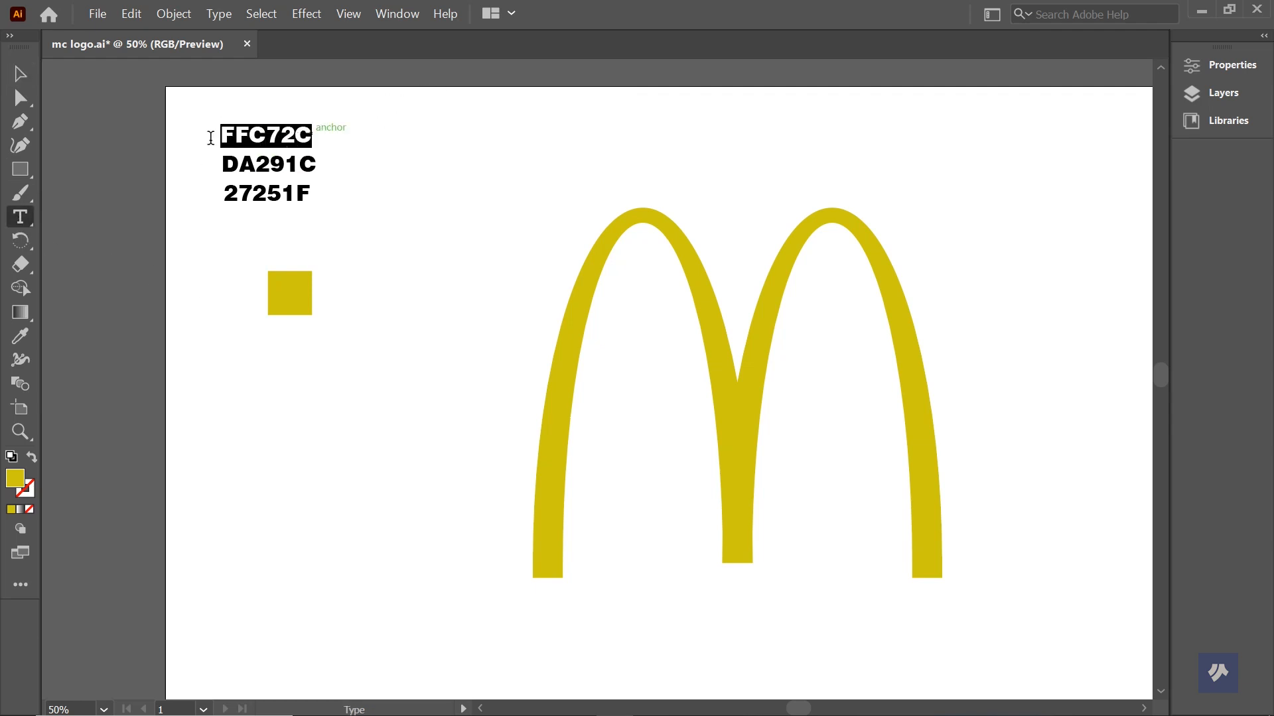
pyautogui.press('ctrl')
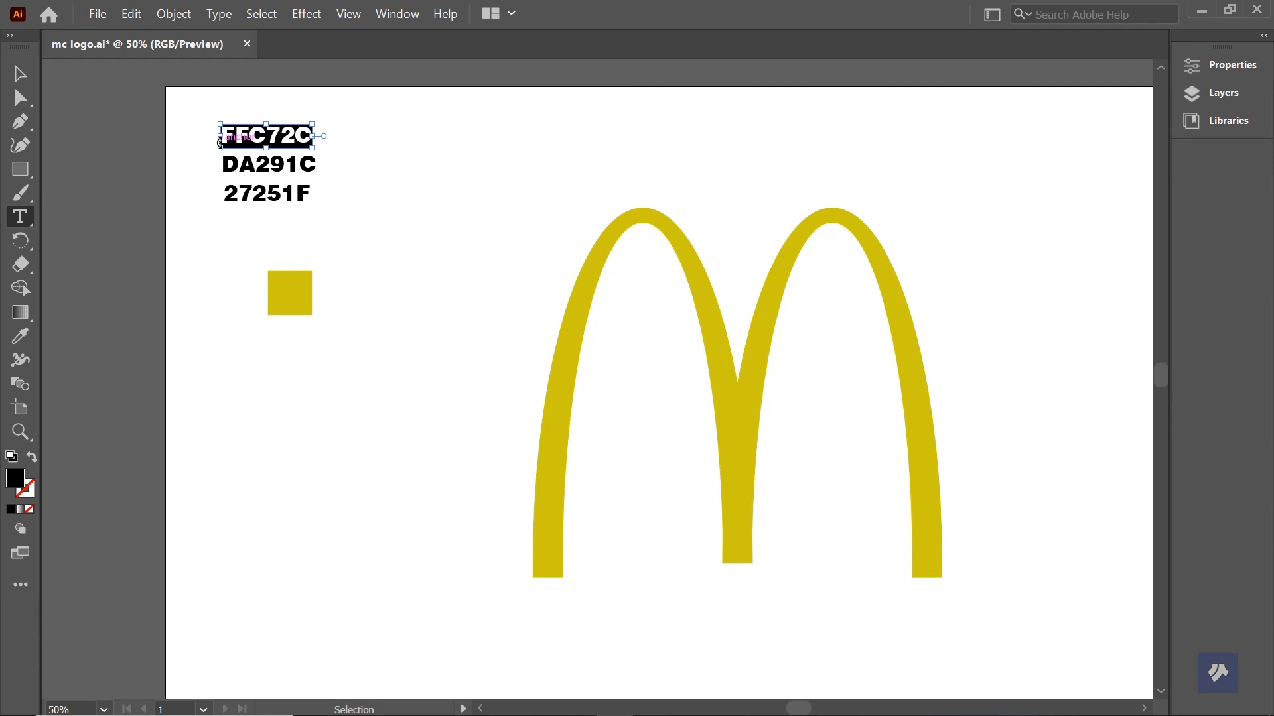
pyautogui.click(20, 75)
pyautogui.click(281, 331)
pyautogui.click(293, 308)
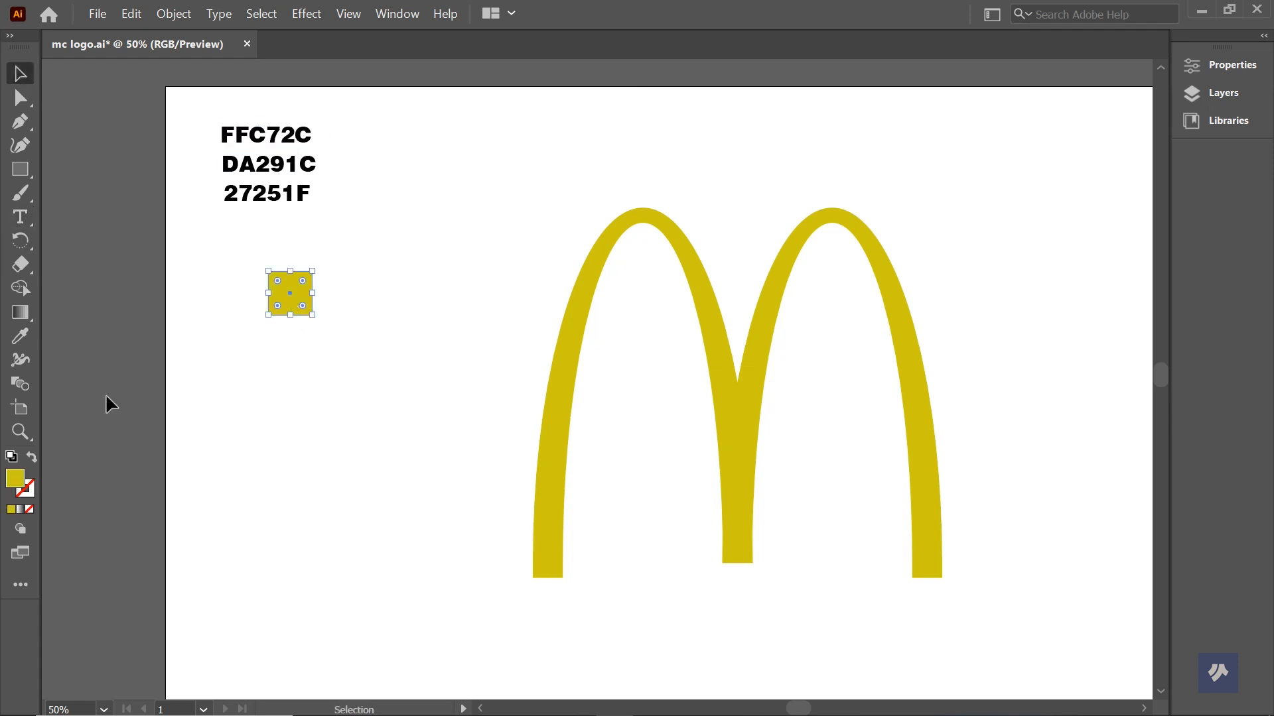
pyautogui.doubleClick(17, 477)
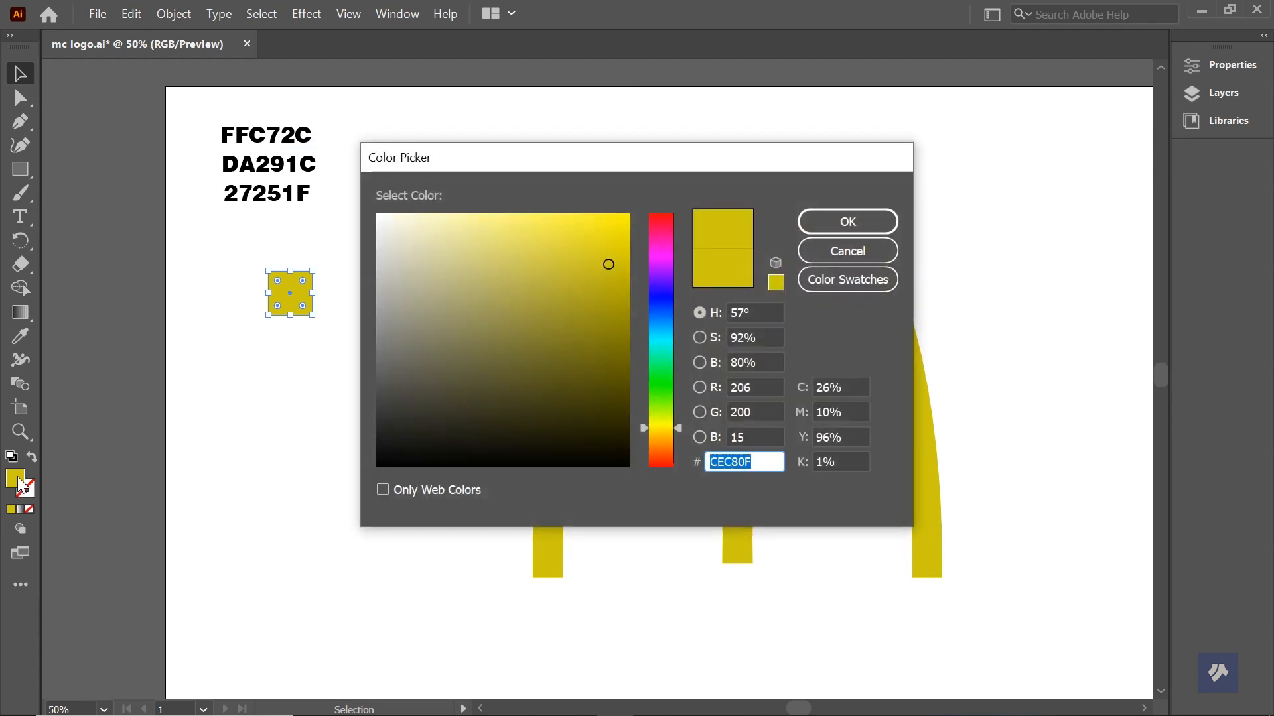
pyautogui.hotkey('ctrl', 'v')
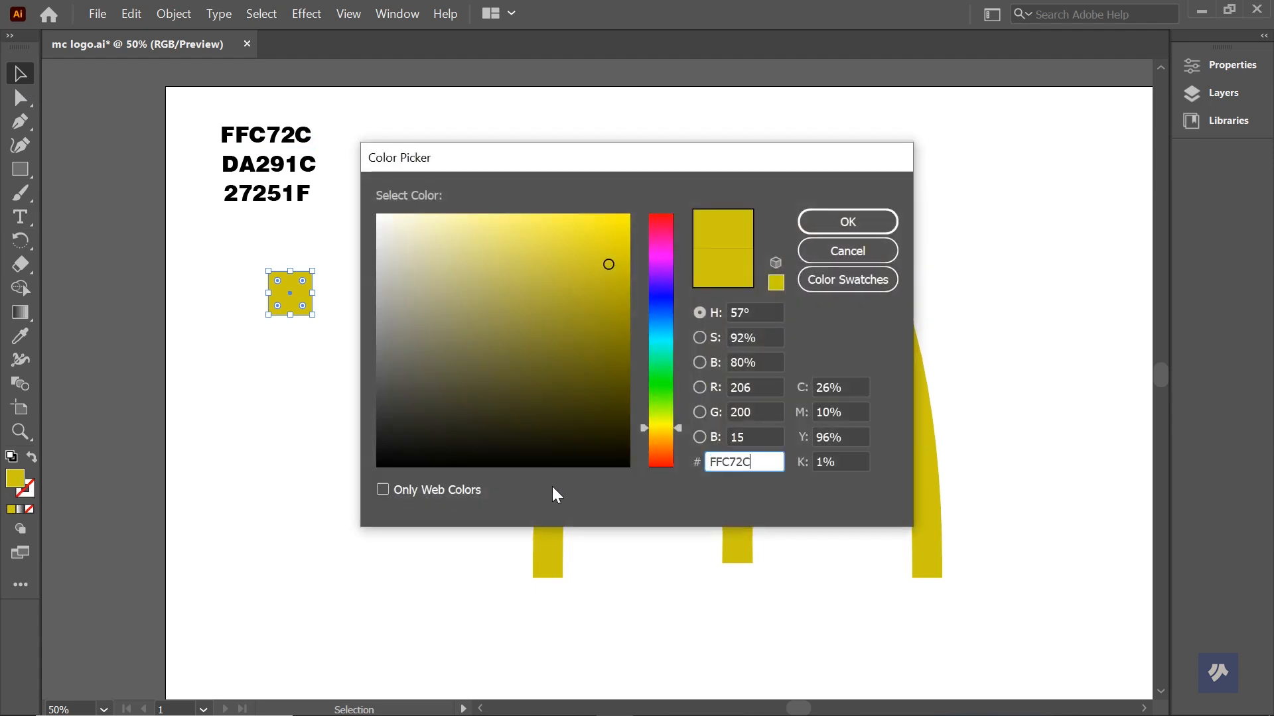
pyautogui.doubleClick(764, 460)
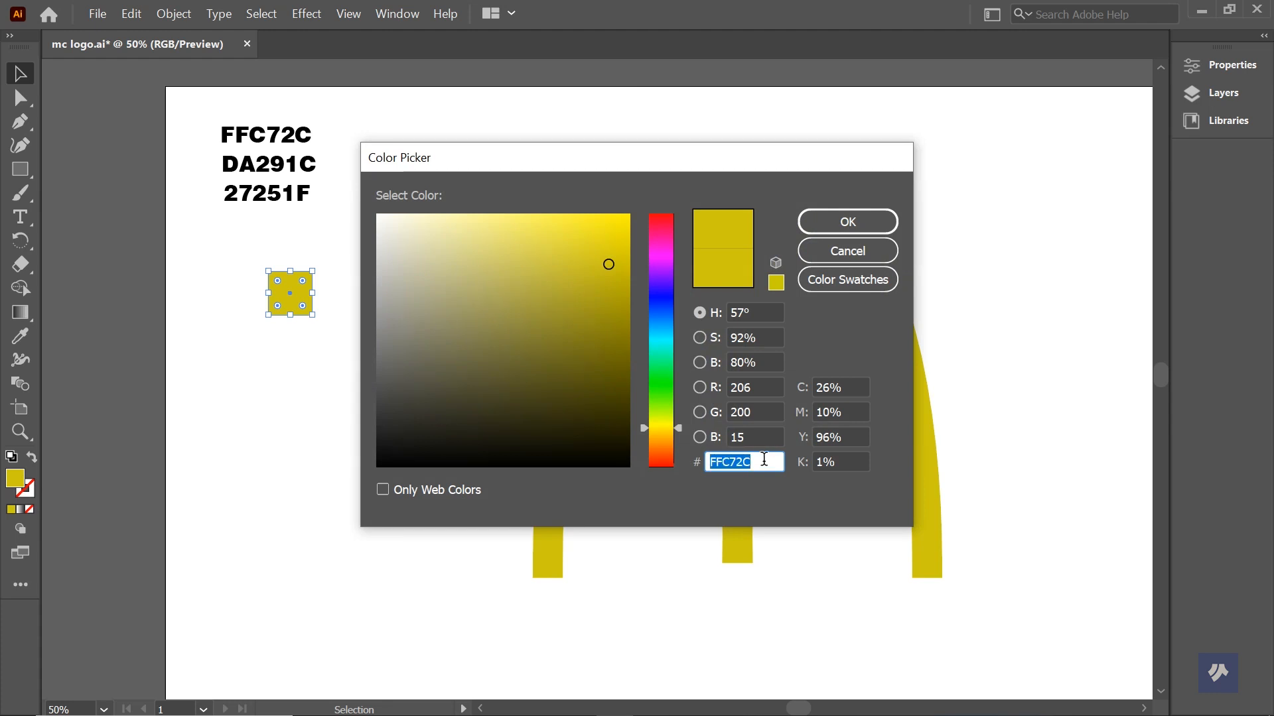
pyautogui.click(764, 459)
pyautogui.doubleClick(764, 459)
pyautogui.click(839, 224)
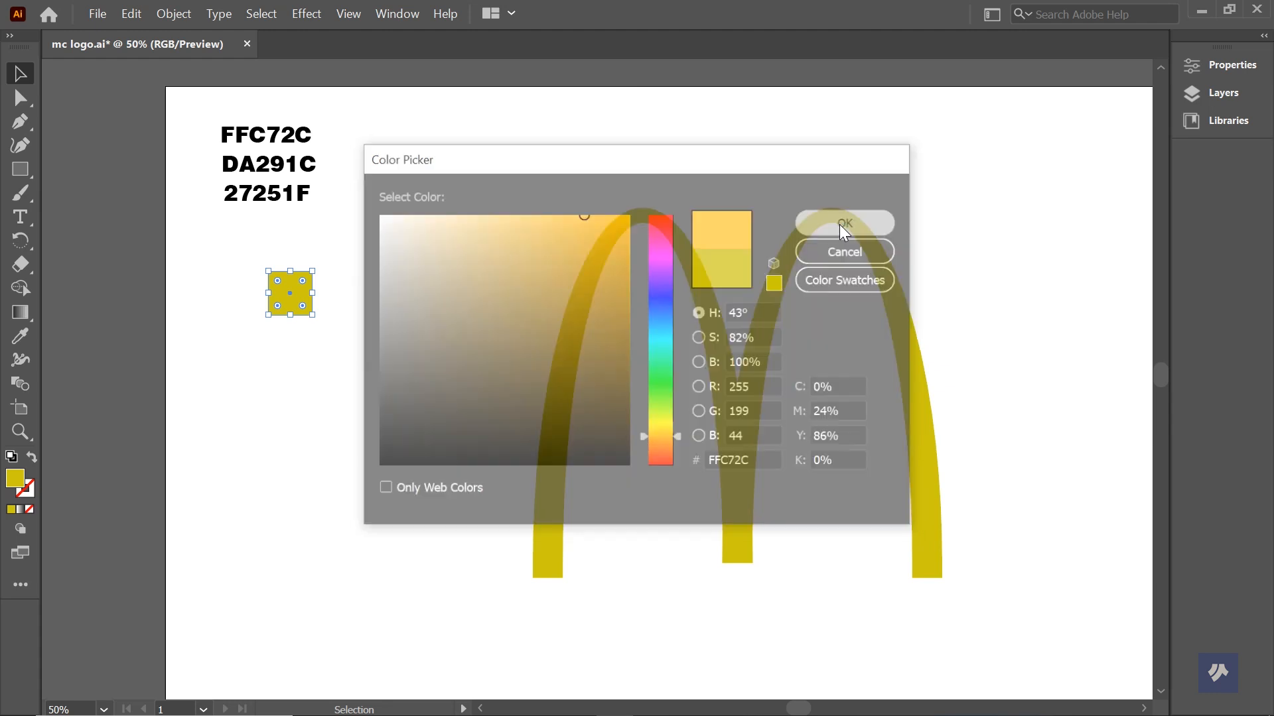
pyautogui.click(372, 303)
# Step: Duplicate the yellow square twice straight down to make an evenly spaced column of three squares
pyautogui.click(289, 292)
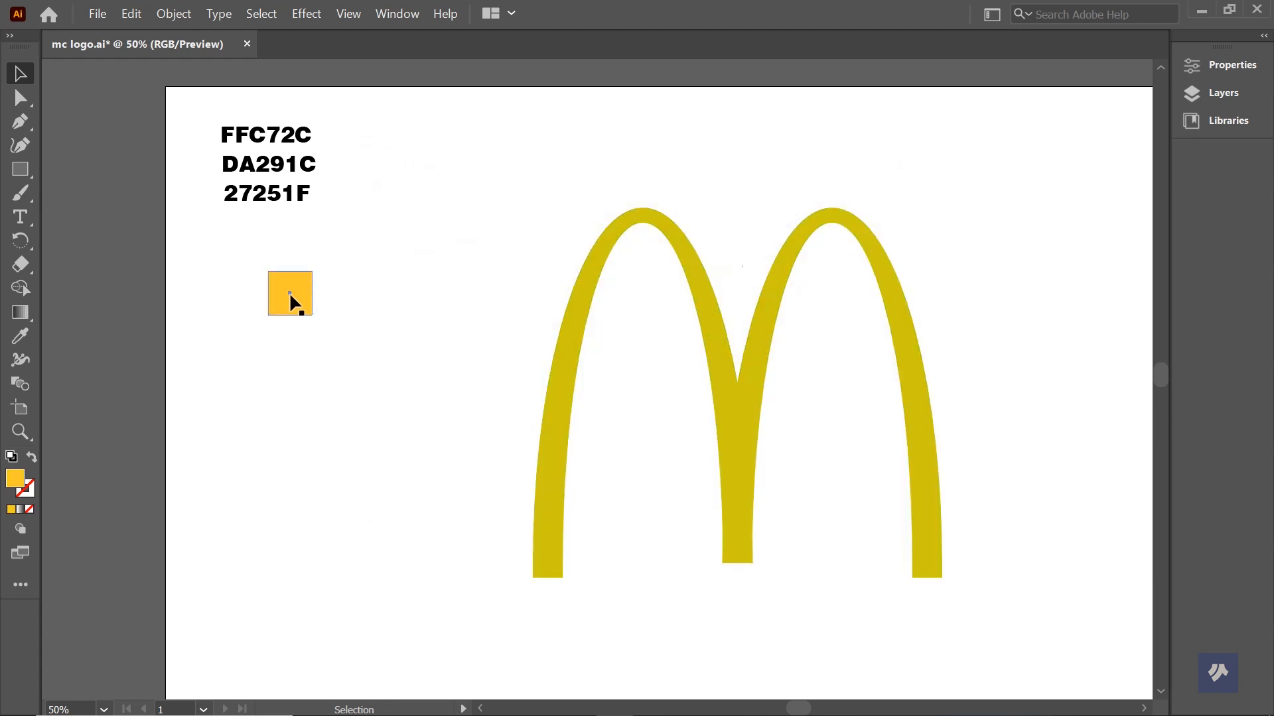
pyautogui.press('alt')
pyautogui.moveTo(300, 312); pyautogui.dragTo(303, 363)
pyautogui.press('ctrl')
pyautogui.hotkey('ctrl', 'd')
pyautogui.click(395, 378)
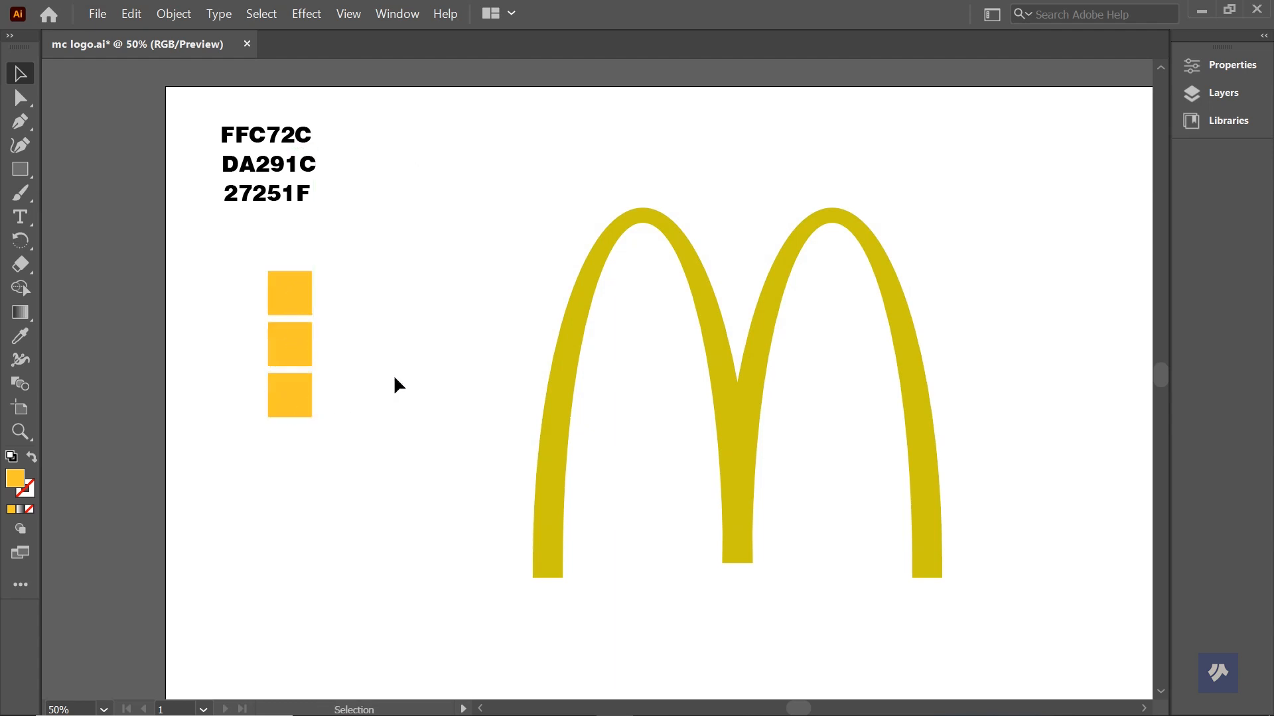
# Step: Copy the hex code DA291C from its text and apply it as the middle square's fill colour
pyautogui.click(20, 218)
pyautogui.moveTo(316, 166); pyautogui.dragTo(221, 169)
pyautogui.hotkey('ctrl', 'c')
pyautogui.press('ctrl')
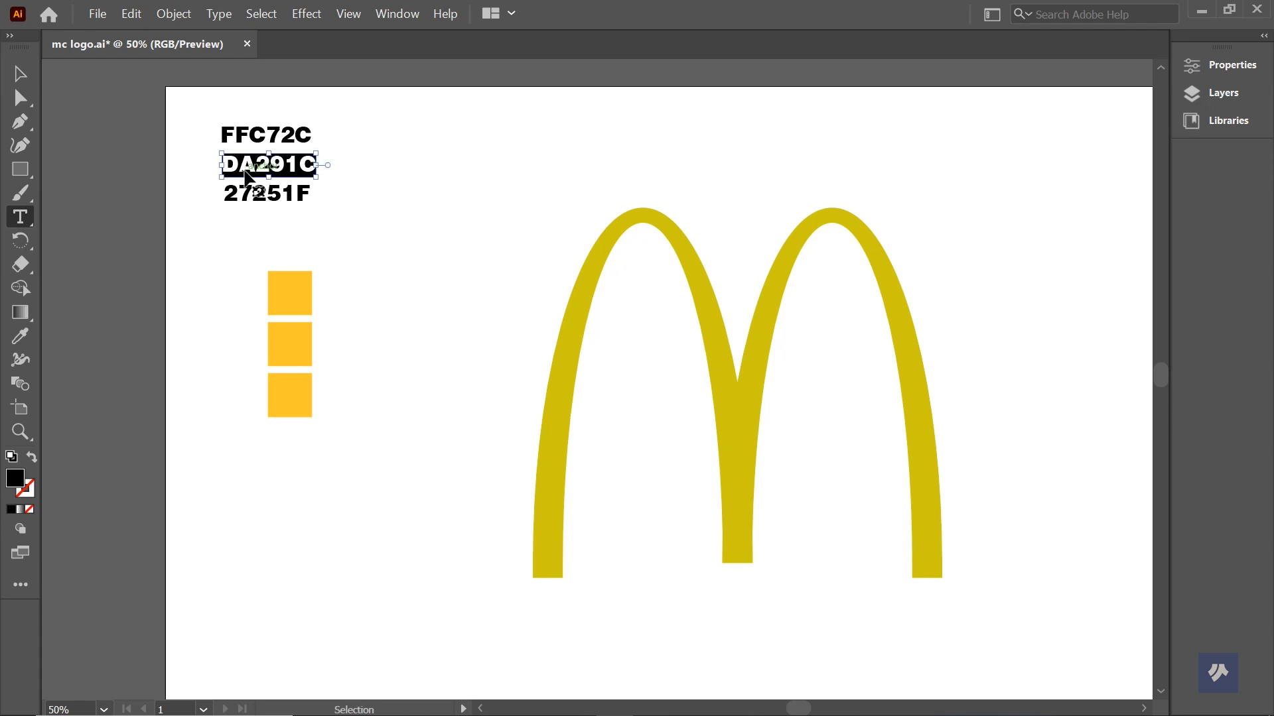
pyautogui.press('Escape')
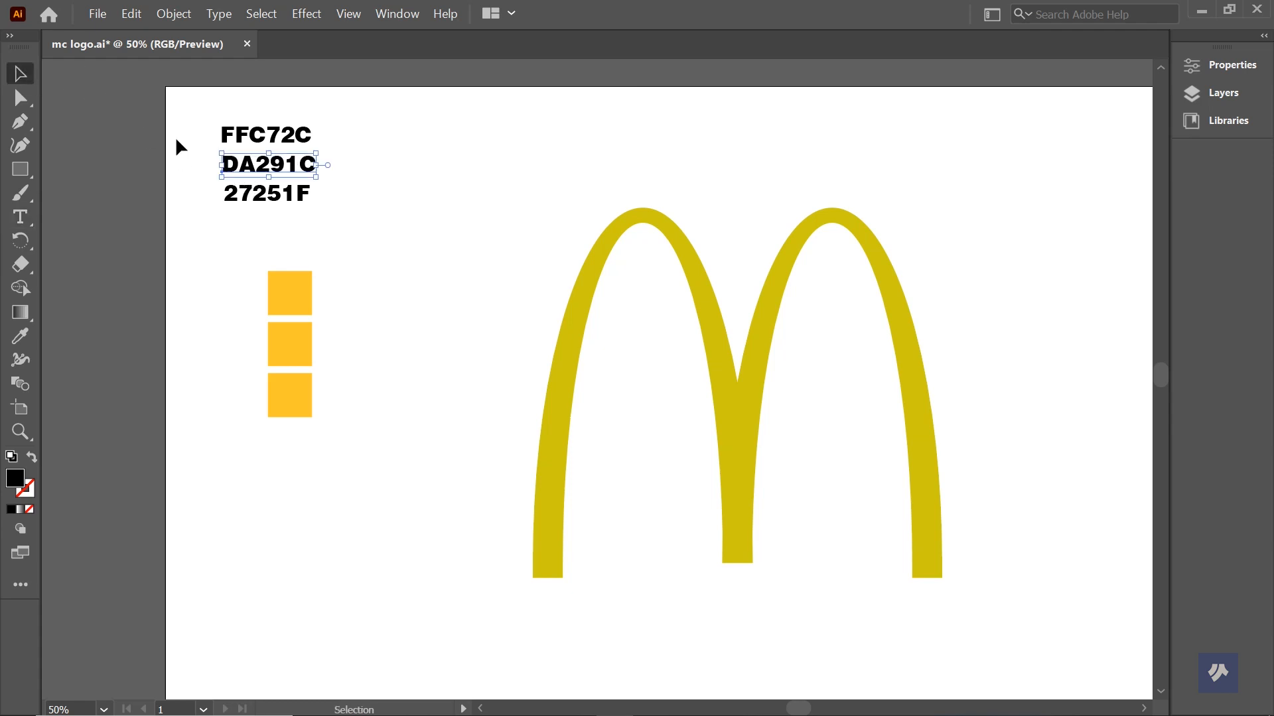
pyautogui.click(210, 257)
pyautogui.click(292, 344)
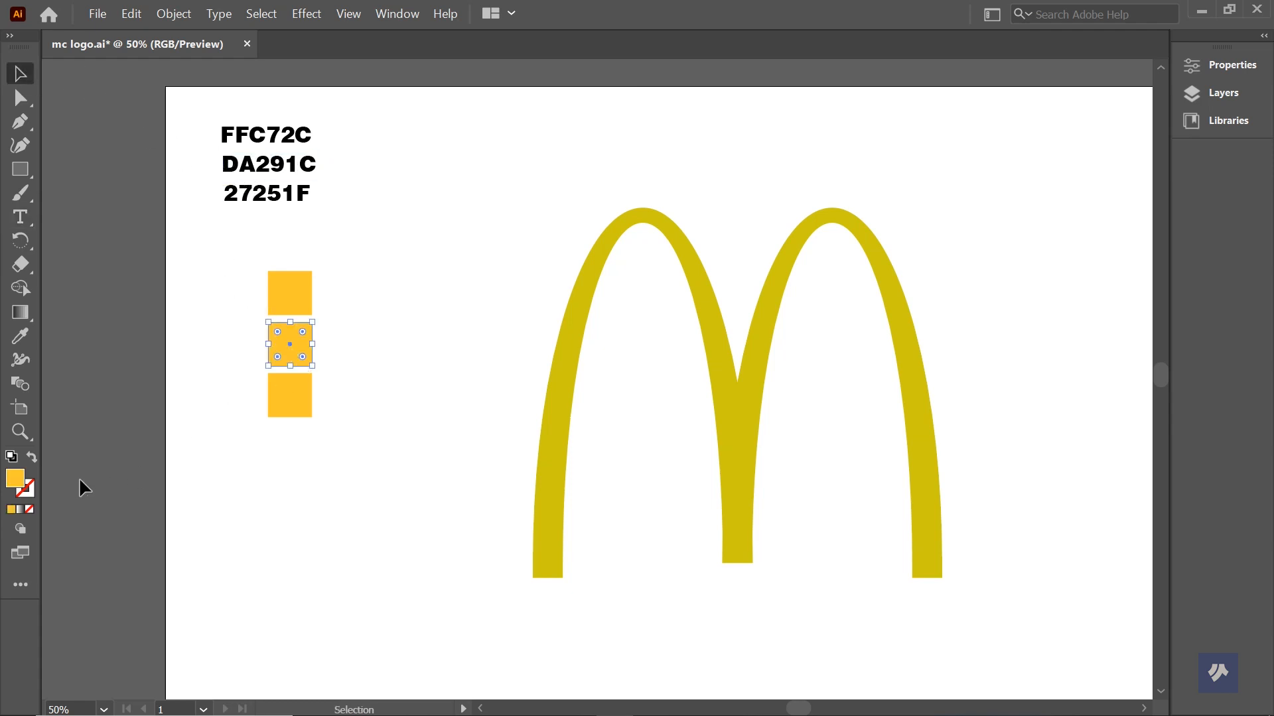
pyautogui.doubleClick(14, 477)
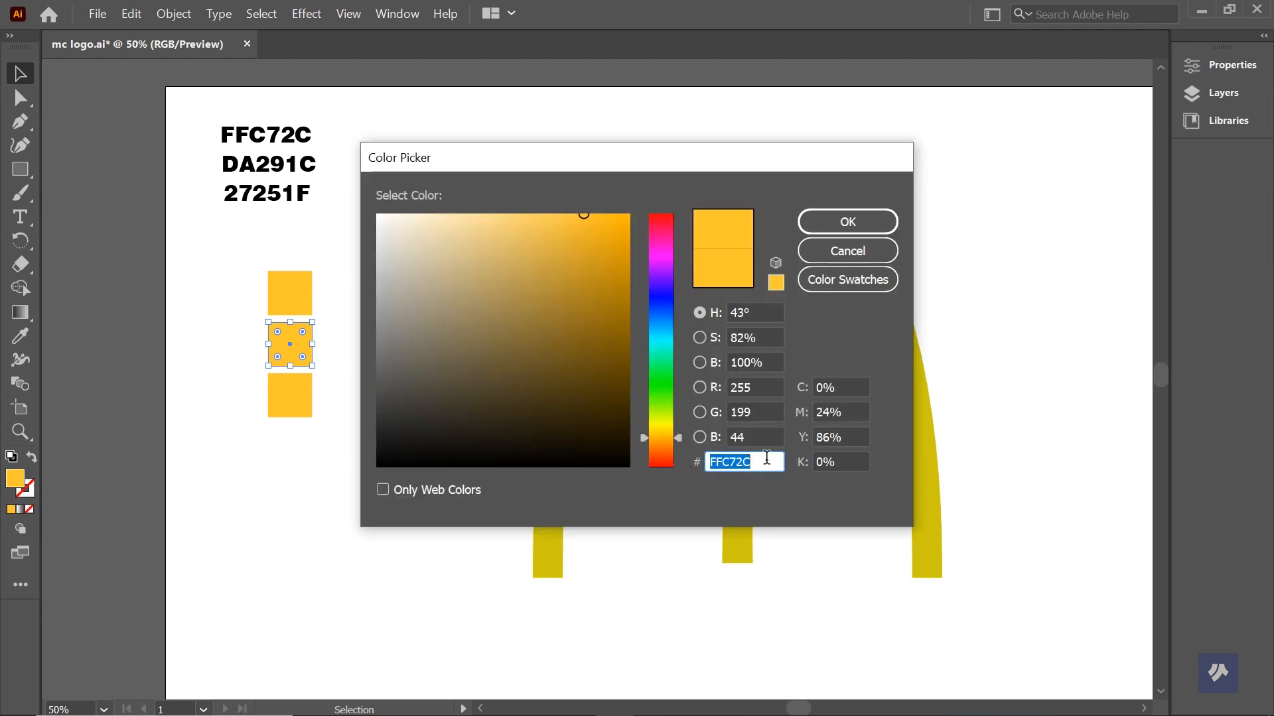
pyautogui.hotkey('ctrl', 'v')
pyautogui.click(837, 231)
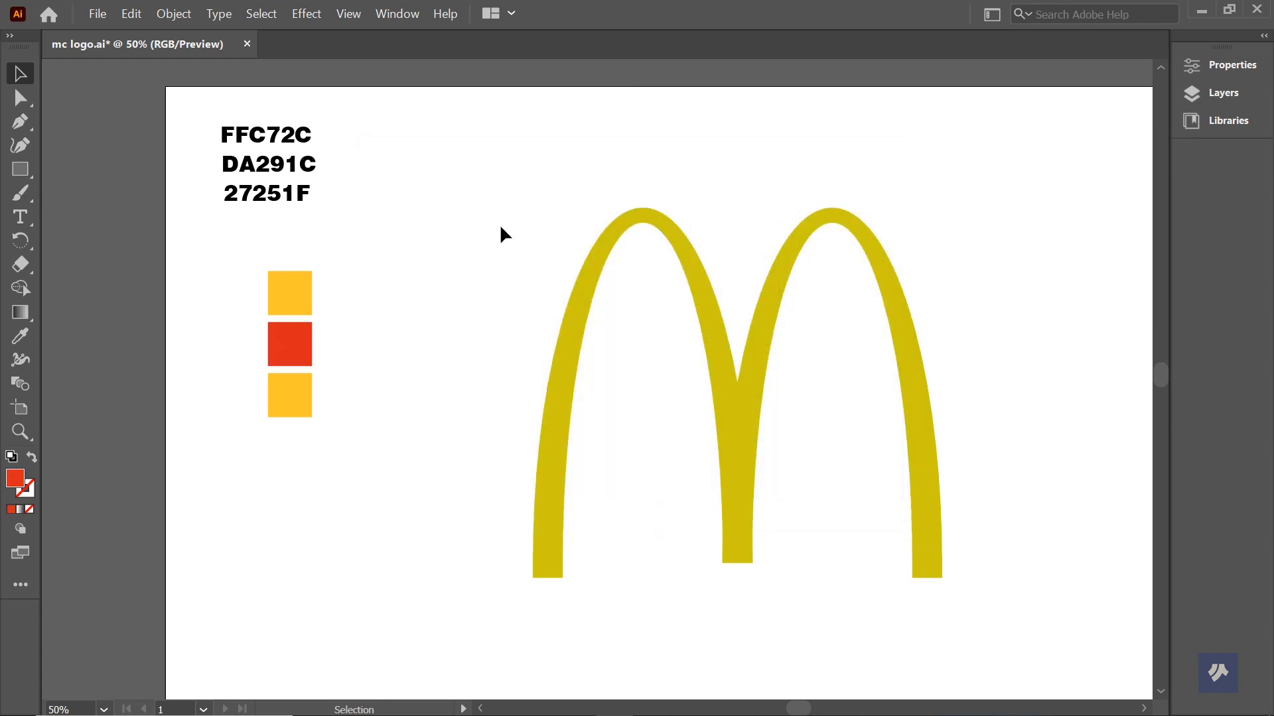
# Step: Copy the hex code 27251F from its text and apply it as the lowest square's fill colour
pyautogui.click(20, 216)
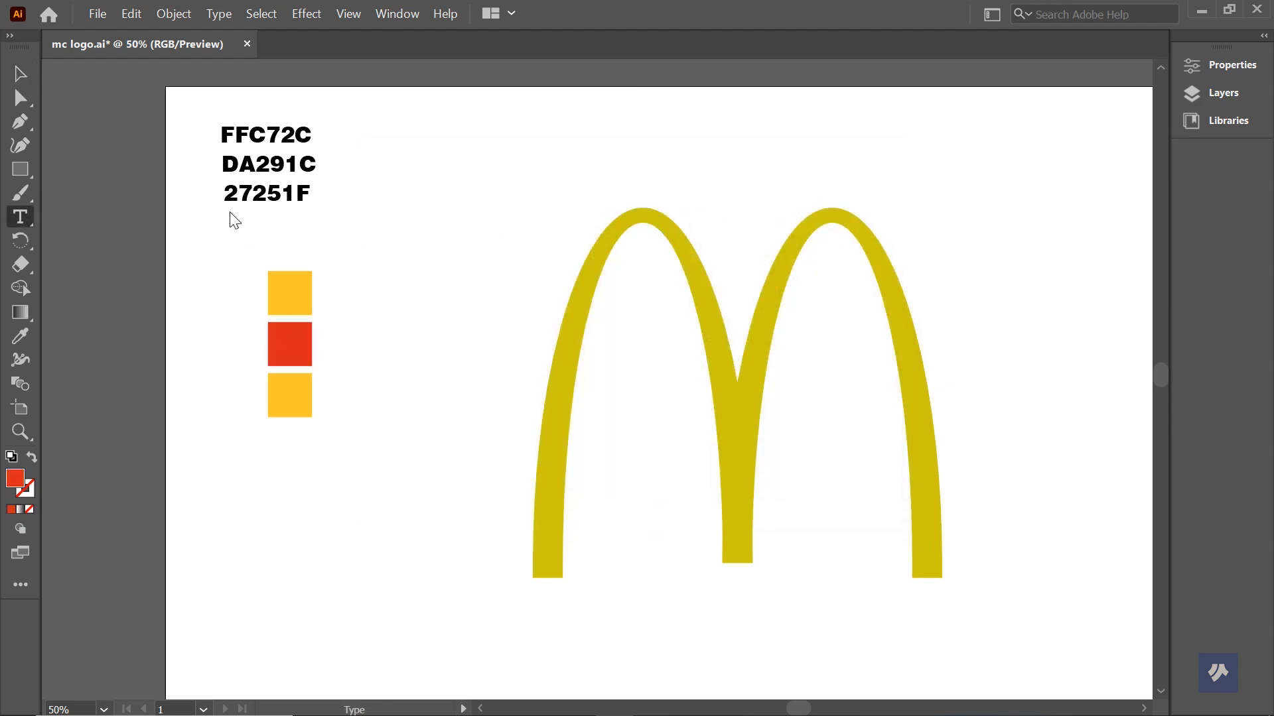
pyautogui.click(300, 194)
pyautogui.moveTo(312, 190); pyautogui.dragTo(229, 196)
pyautogui.hotkey('ctrl', 'c')
pyautogui.press('ctrl')
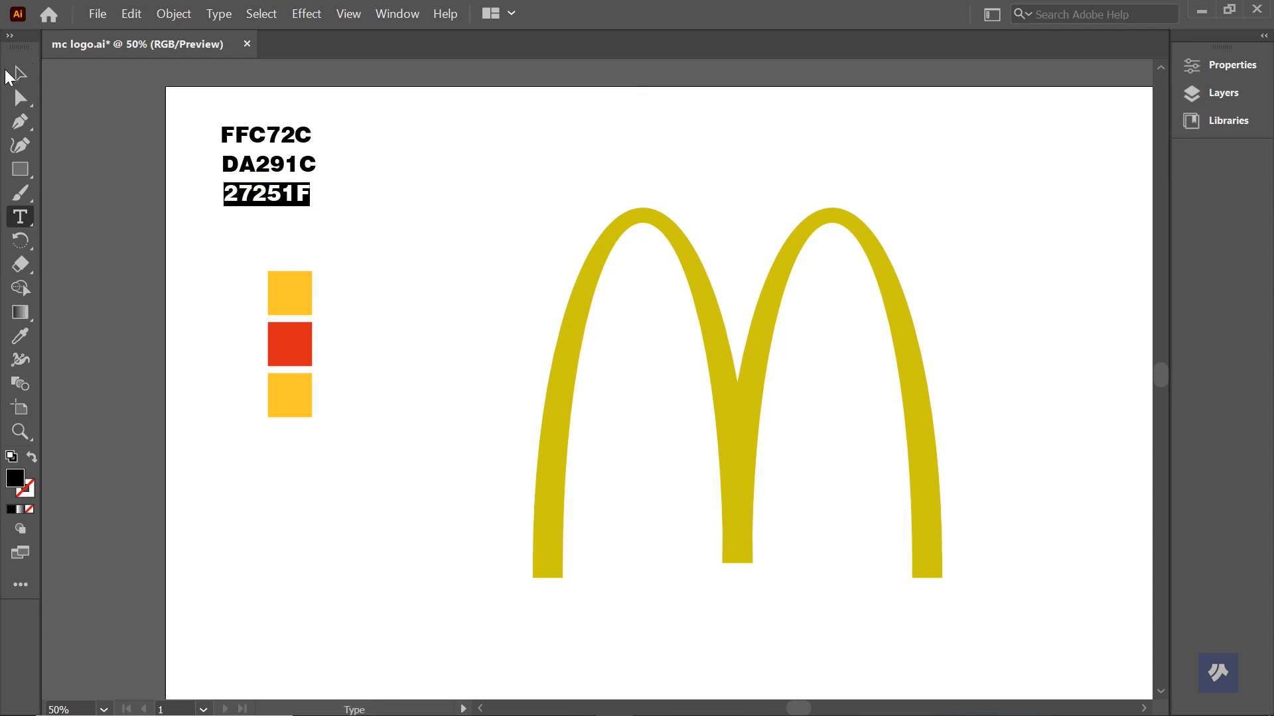
pyautogui.press('Escape')
pyautogui.click(408, 260)
pyautogui.click(278, 408)
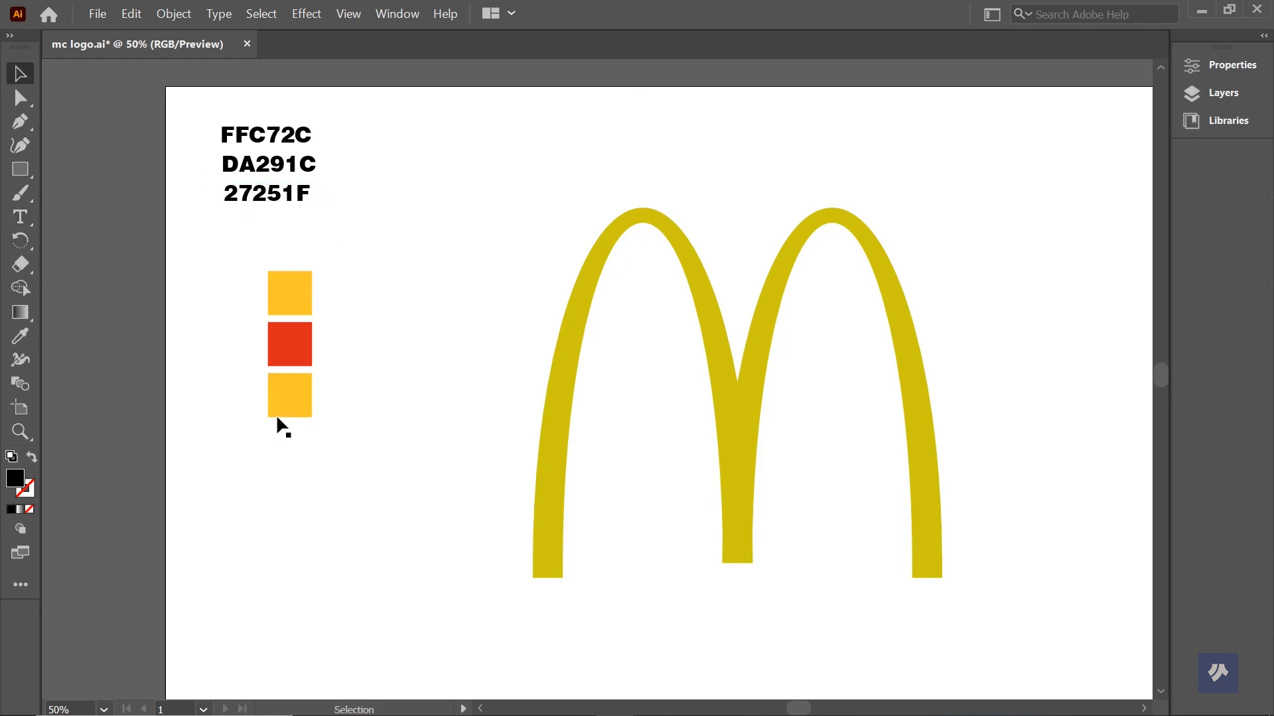
pyautogui.doubleClick(22, 484)
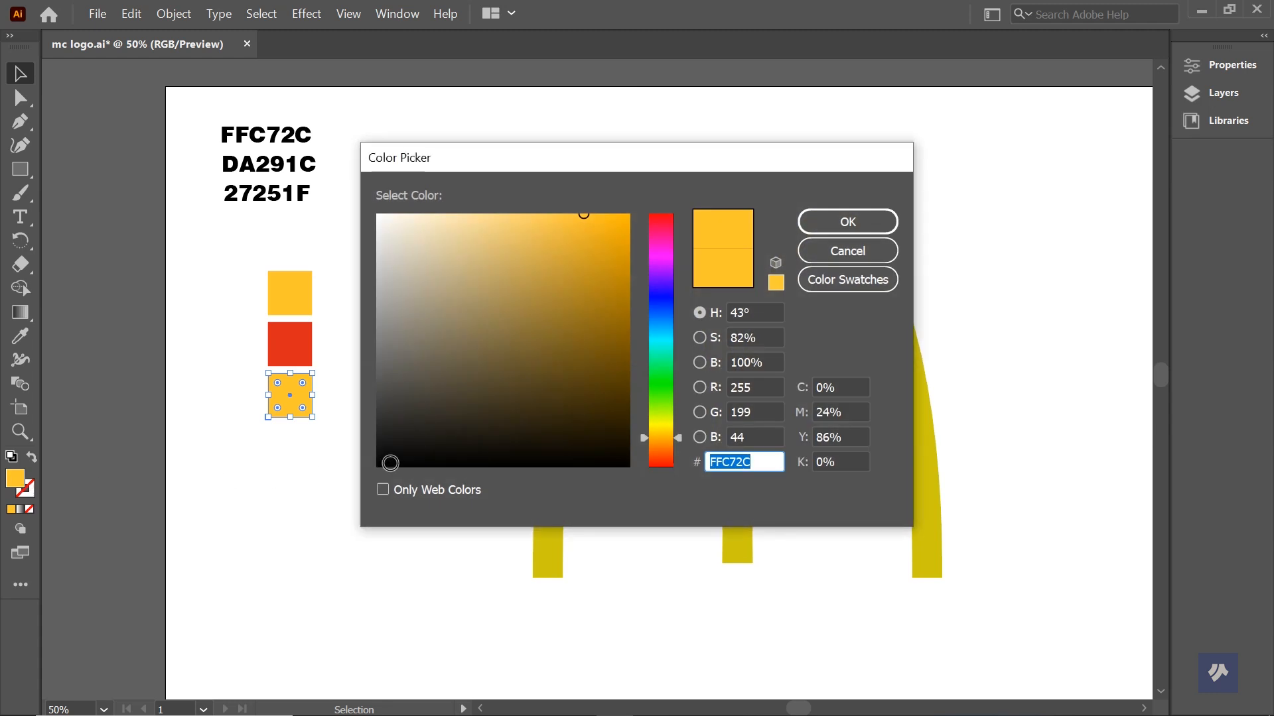
pyautogui.hotkey('ctrl', 'v')
pyautogui.hotkey('ctrl', 'a')
pyautogui.click(866, 227)
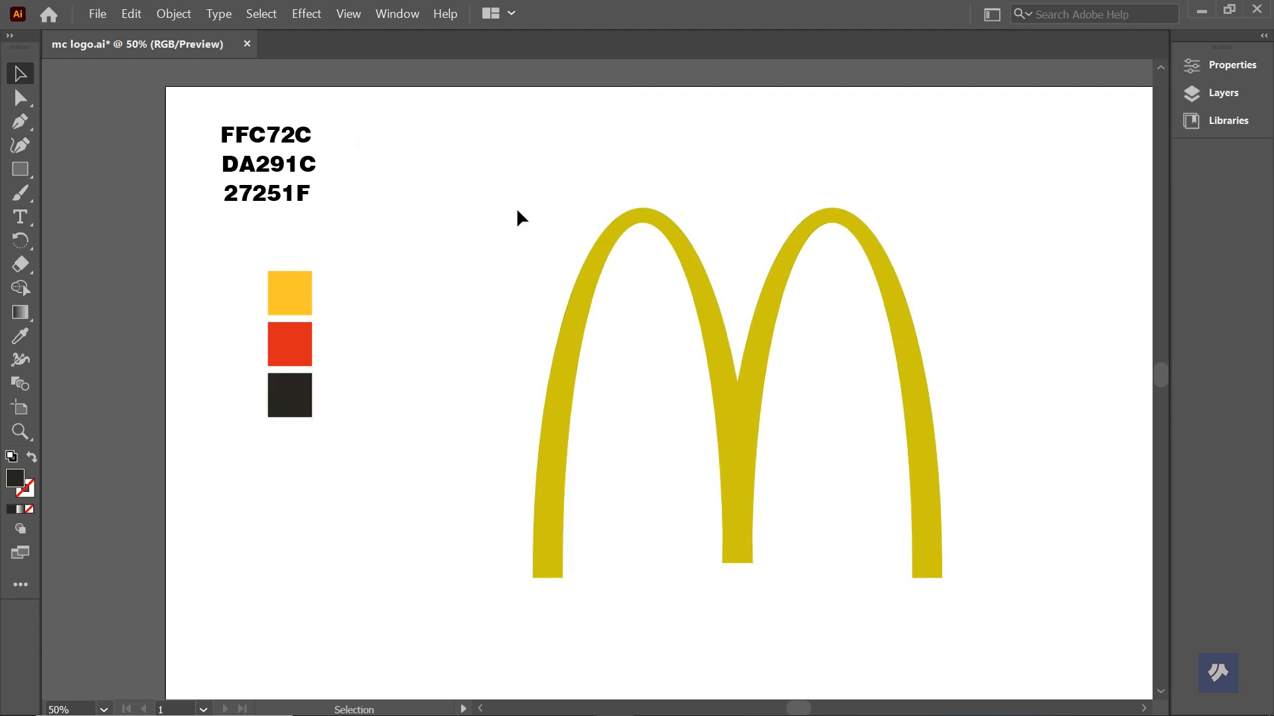
# Step: Delete the three hex code texts above the coloured squares
pyautogui.moveTo(381, 109); pyautogui.dragTo(241, 209)
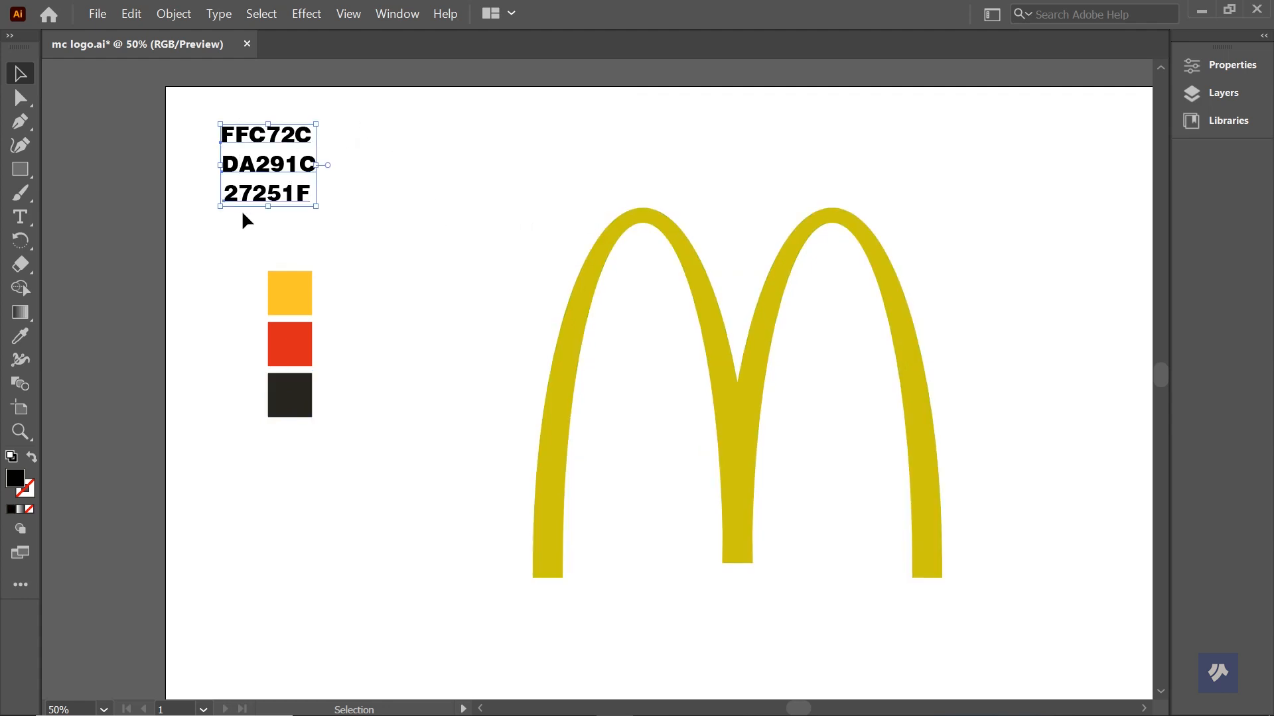
pyautogui.press('Delete')
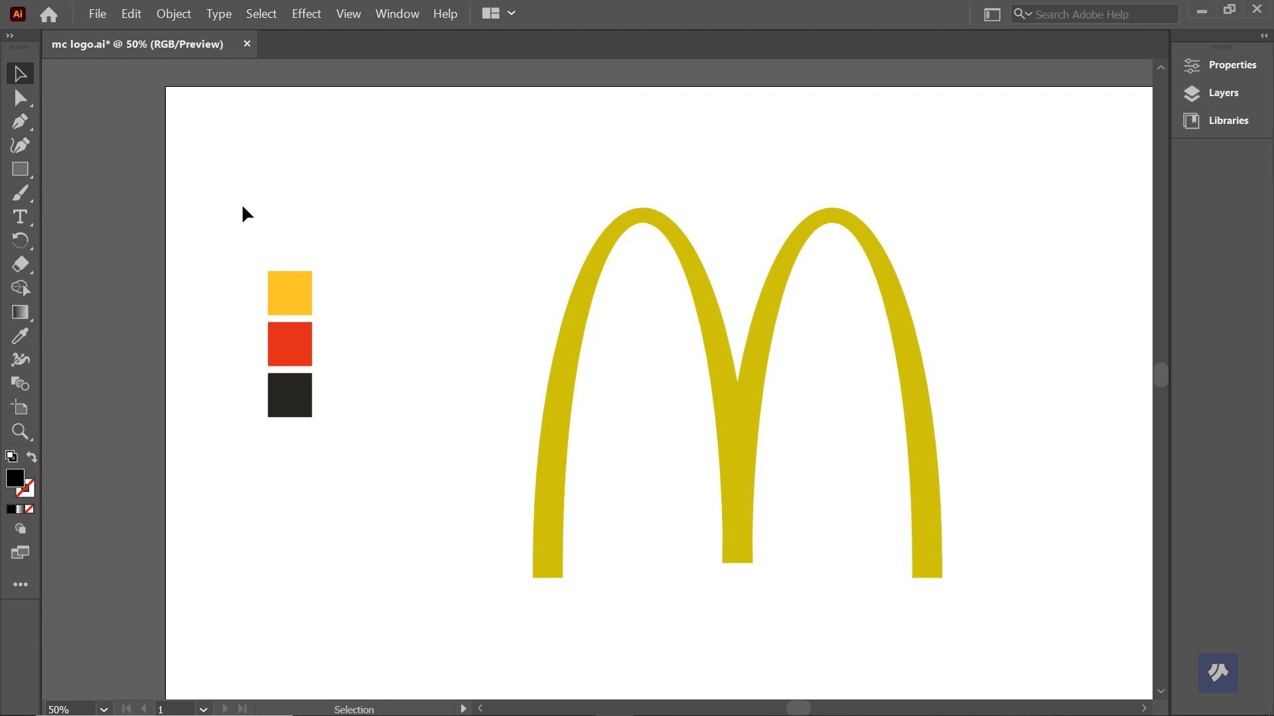
# Step: Create a new colour group named "mc color" in Swatches from the selected artwork of the three coloured squares
pyautogui.moveTo(241, 206); pyautogui.dragTo(367, 454)
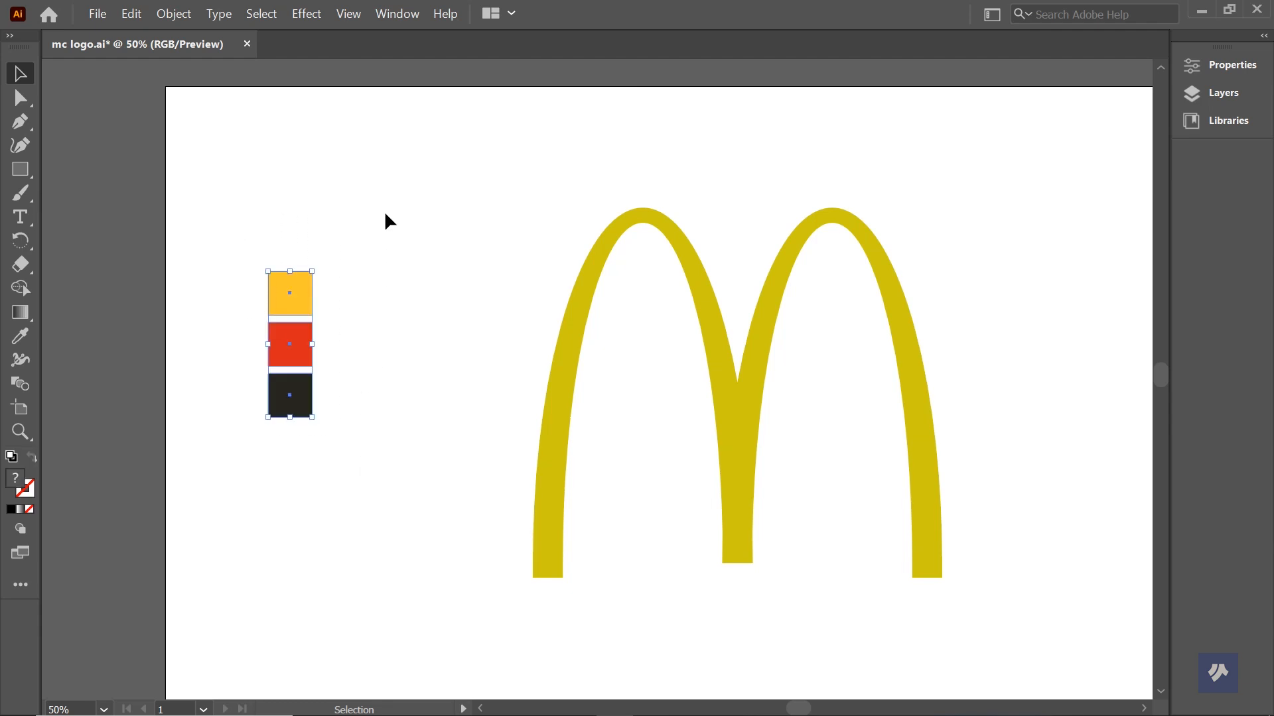
pyautogui.click(393, 14)
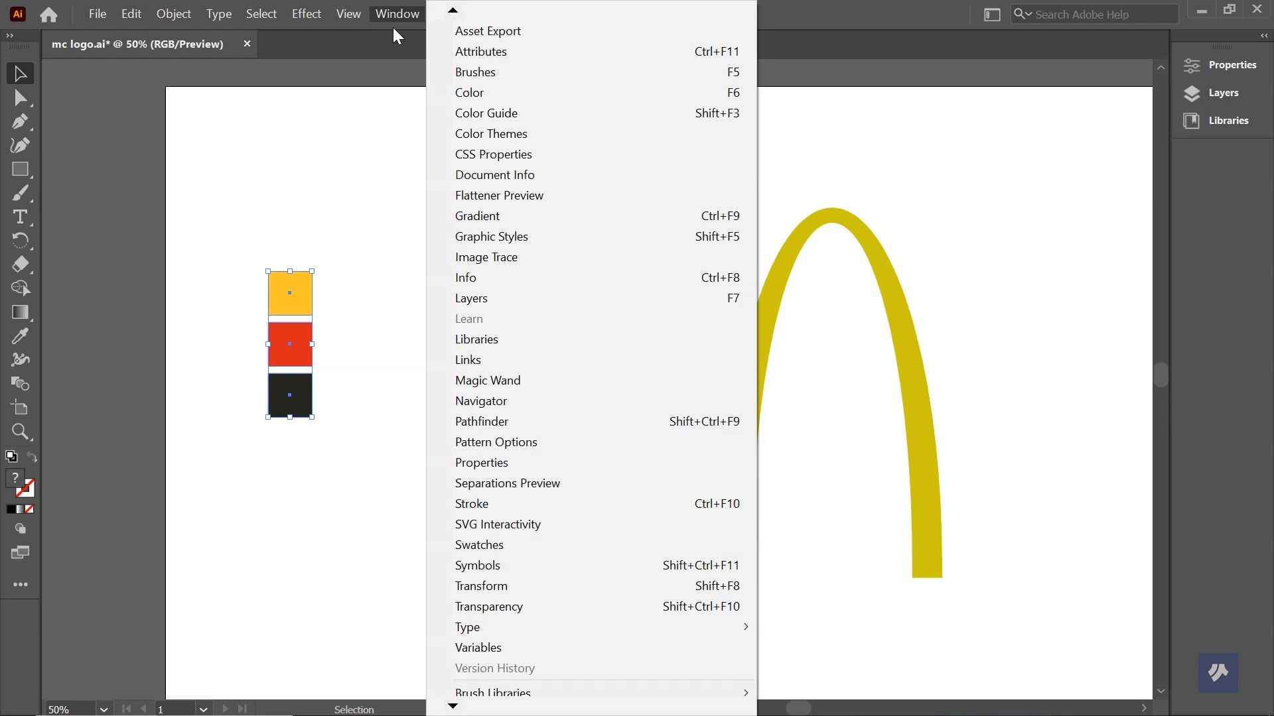
pyautogui.click(509, 552)
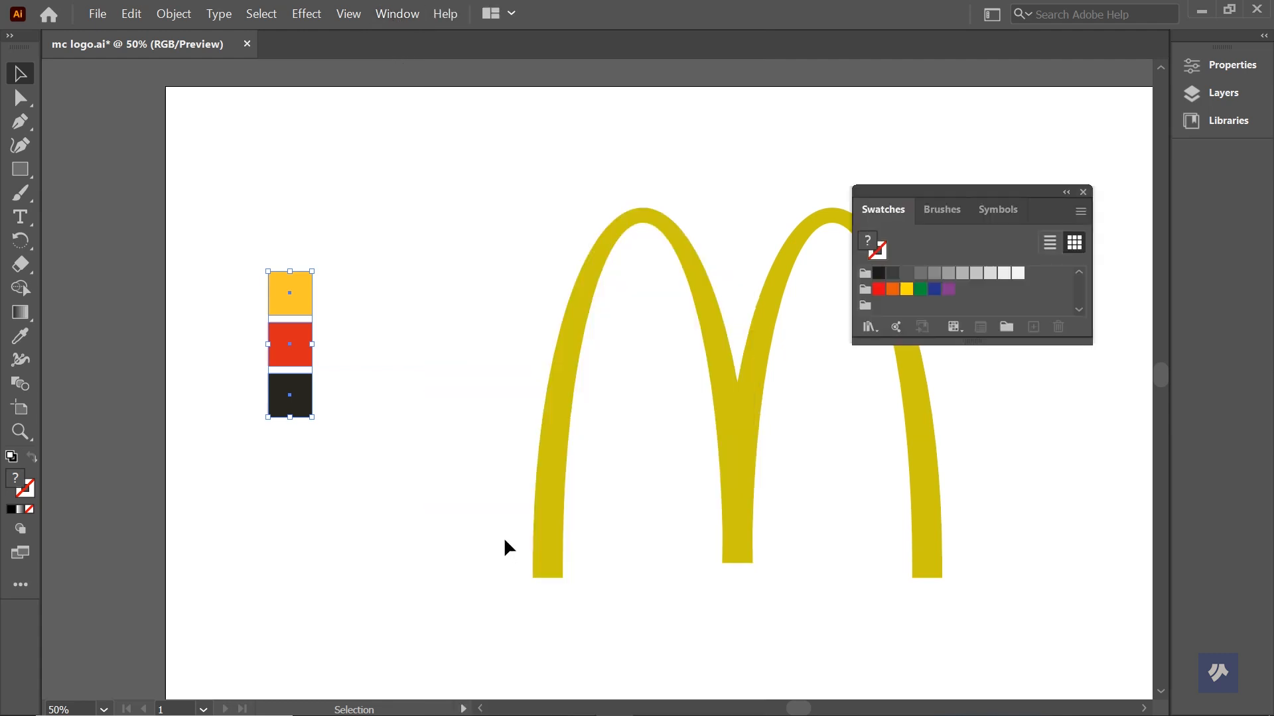
pyautogui.moveTo(935, 192); pyautogui.dragTo(503, 236)
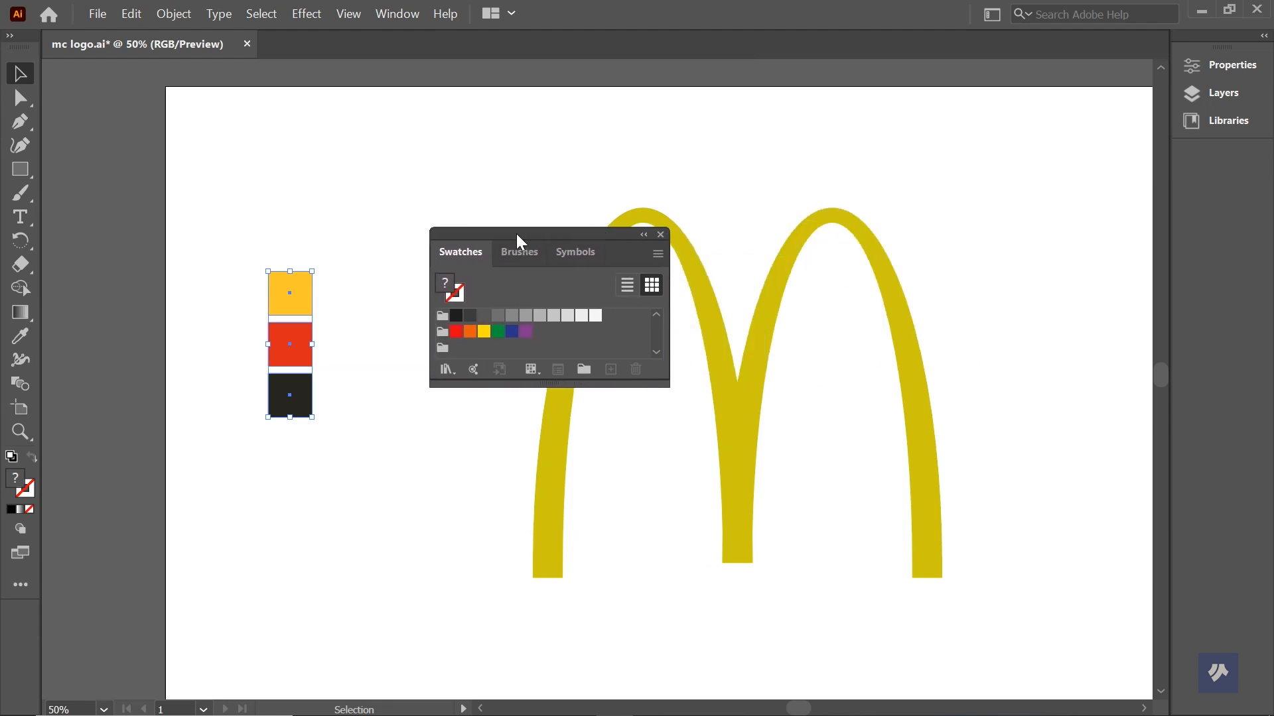
pyautogui.click(659, 256)
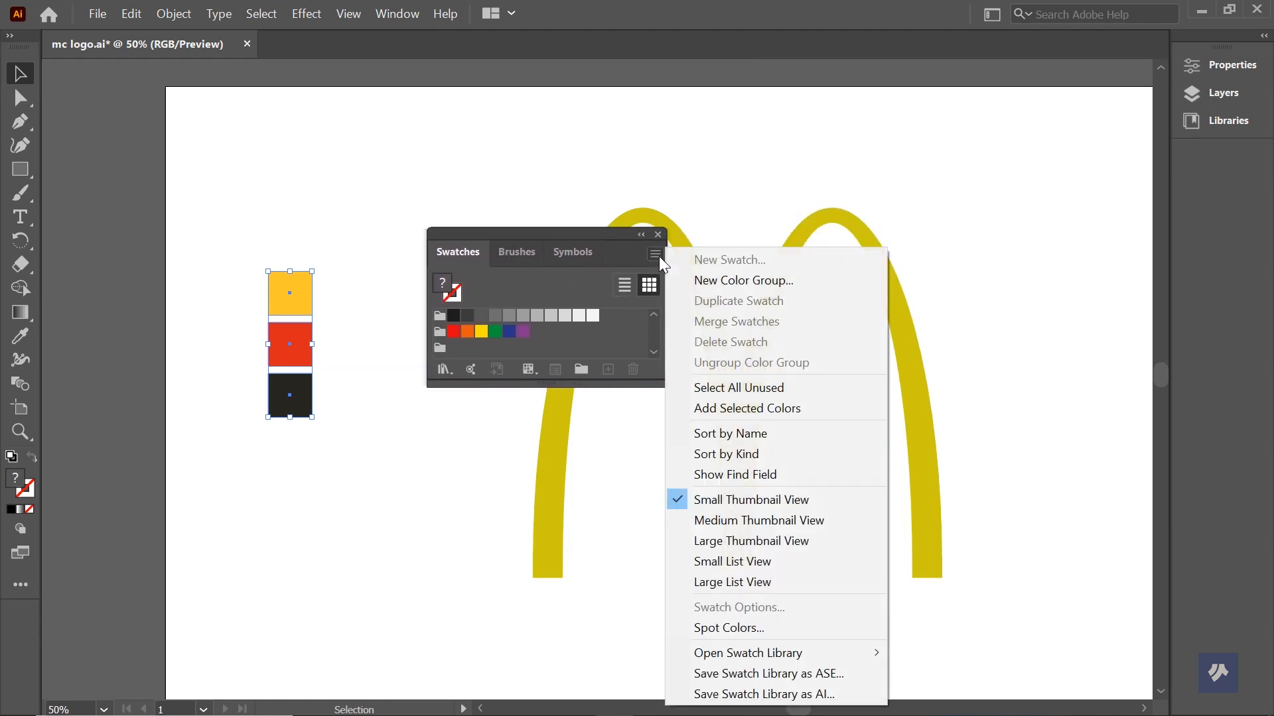
pyautogui.click(721, 281)
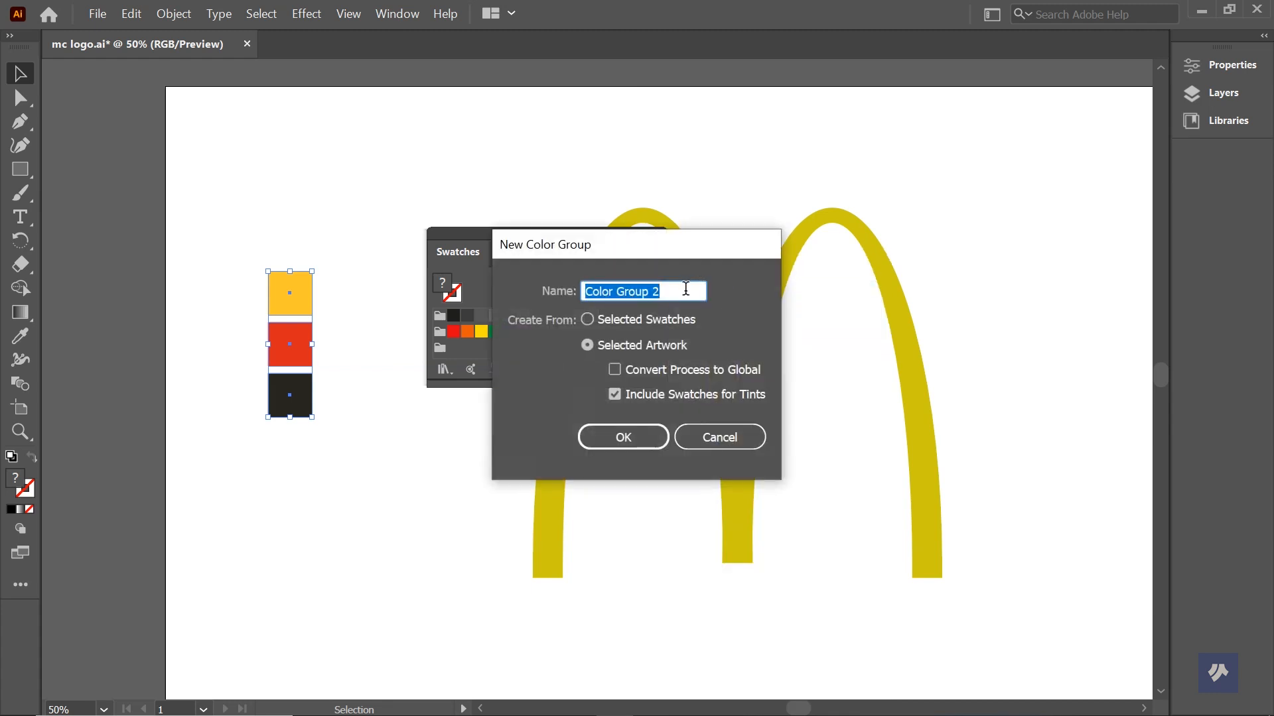
pyautogui.write('c')
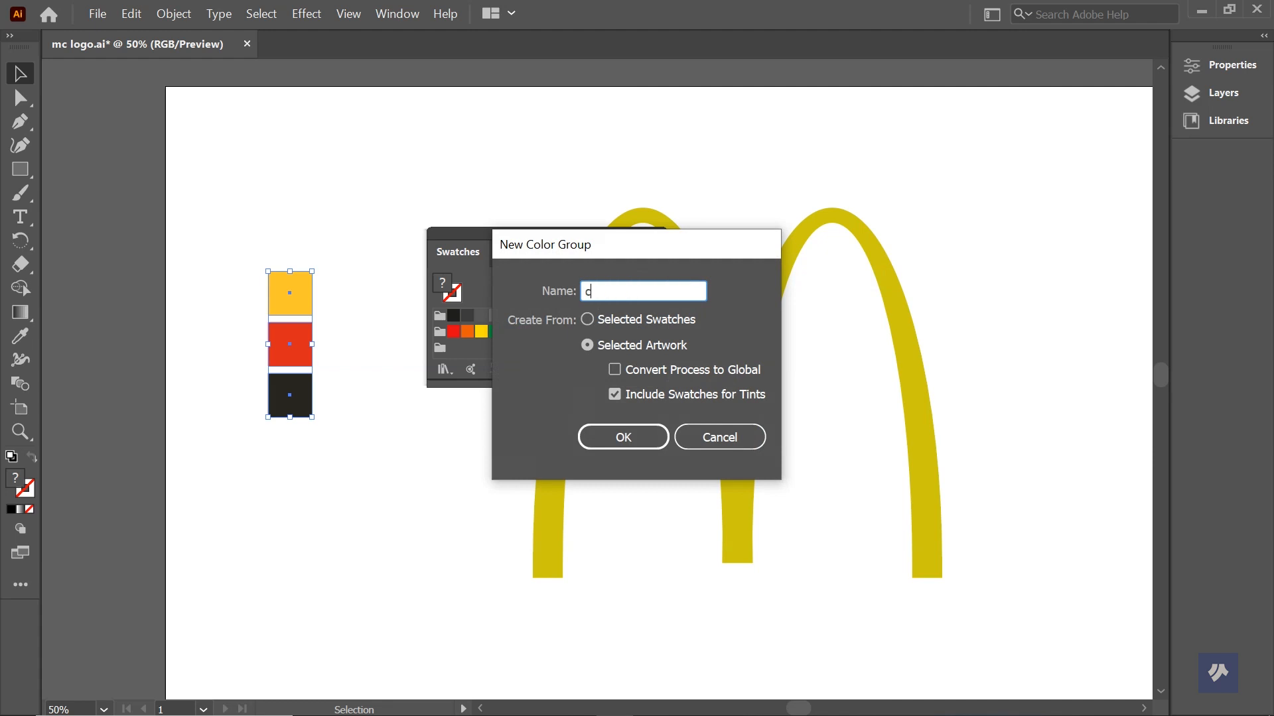
pyautogui.press('BackSpace')
pyautogui.write('mc color')
pyautogui.click(632, 434)
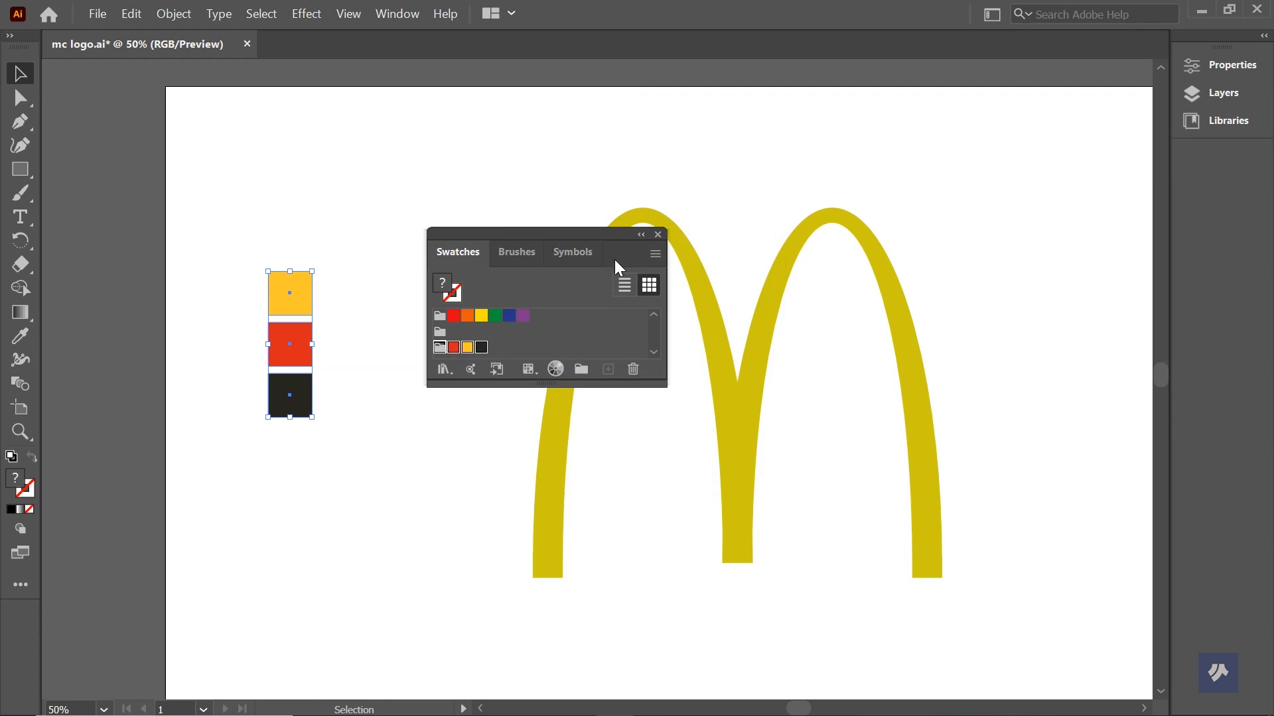
# Step: Dock the floating Swatches group beneath Libraries, check the new colour group in it, and collapse it
pyautogui.moveTo(567, 233); pyautogui.dragTo(1214, 153)
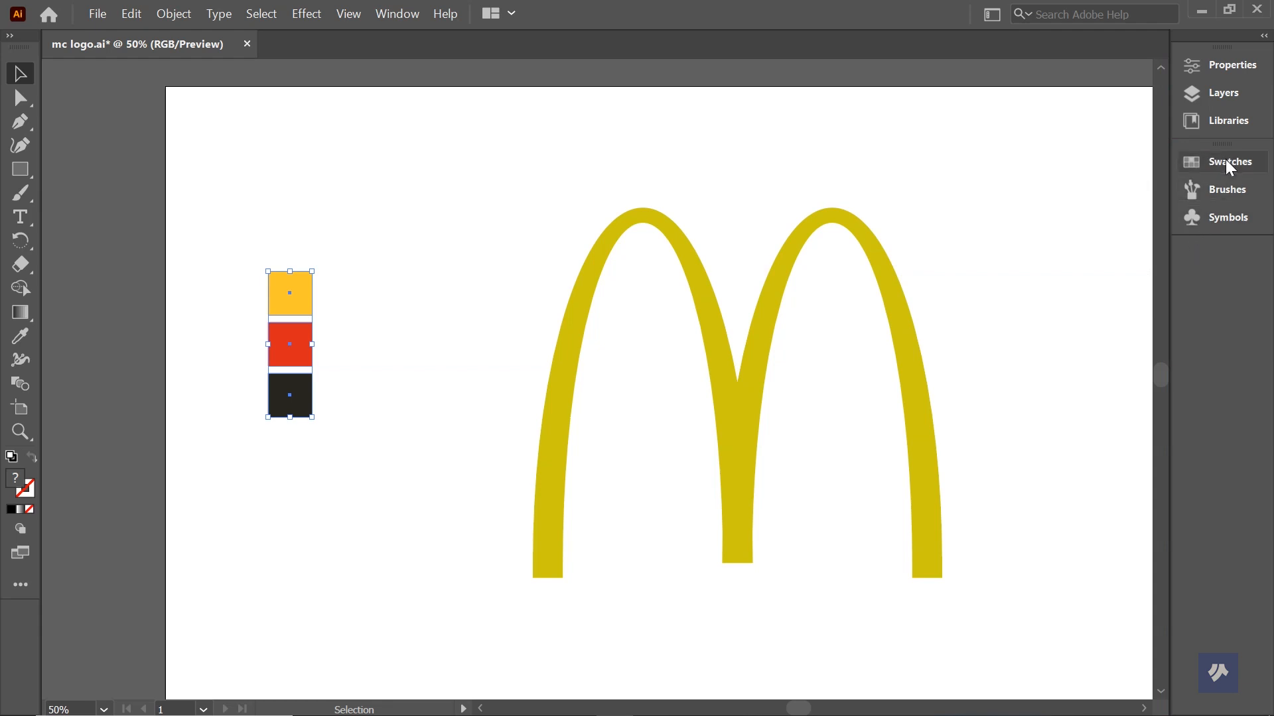
pyautogui.click(1209, 164)
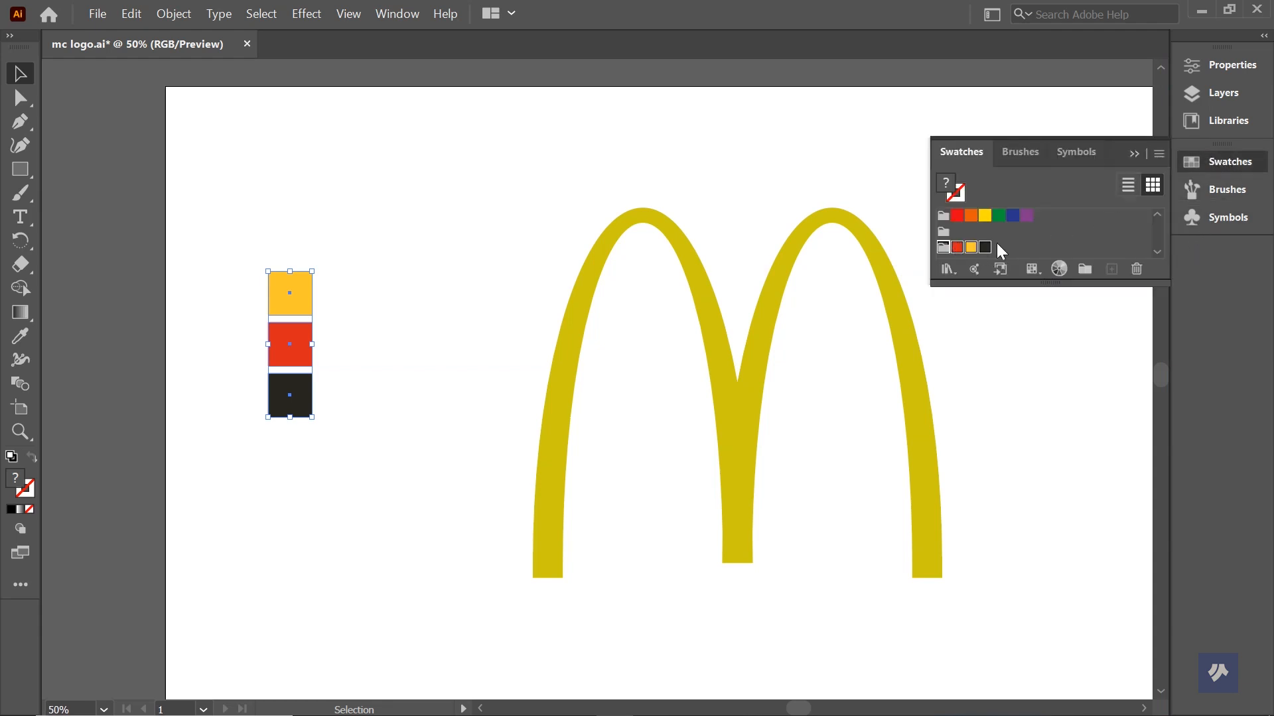
pyautogui.click(1135, 152)
# Step: Delete the three coloured squares beside the M from the artboard
pyautogui.click(300, 240)
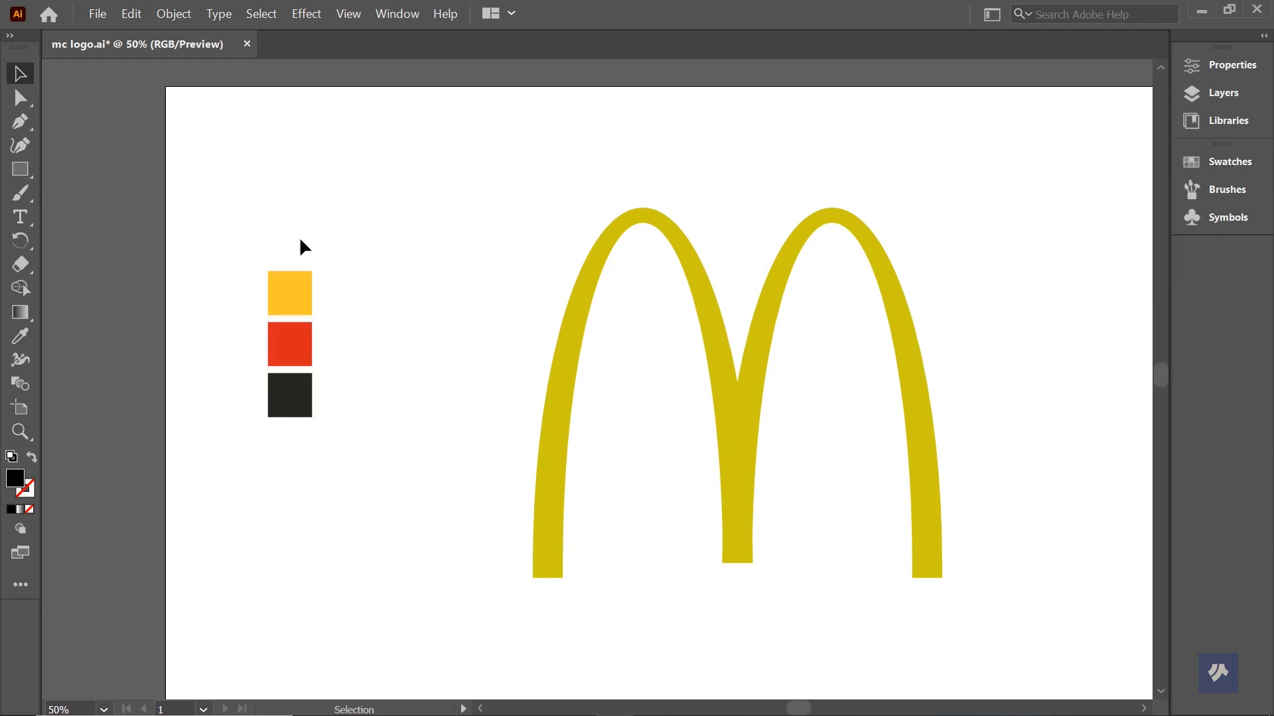
pyautogui.moveTo(339, 339); pyautogui.dragTo(268, 477)
pyautogui.press('Delete')
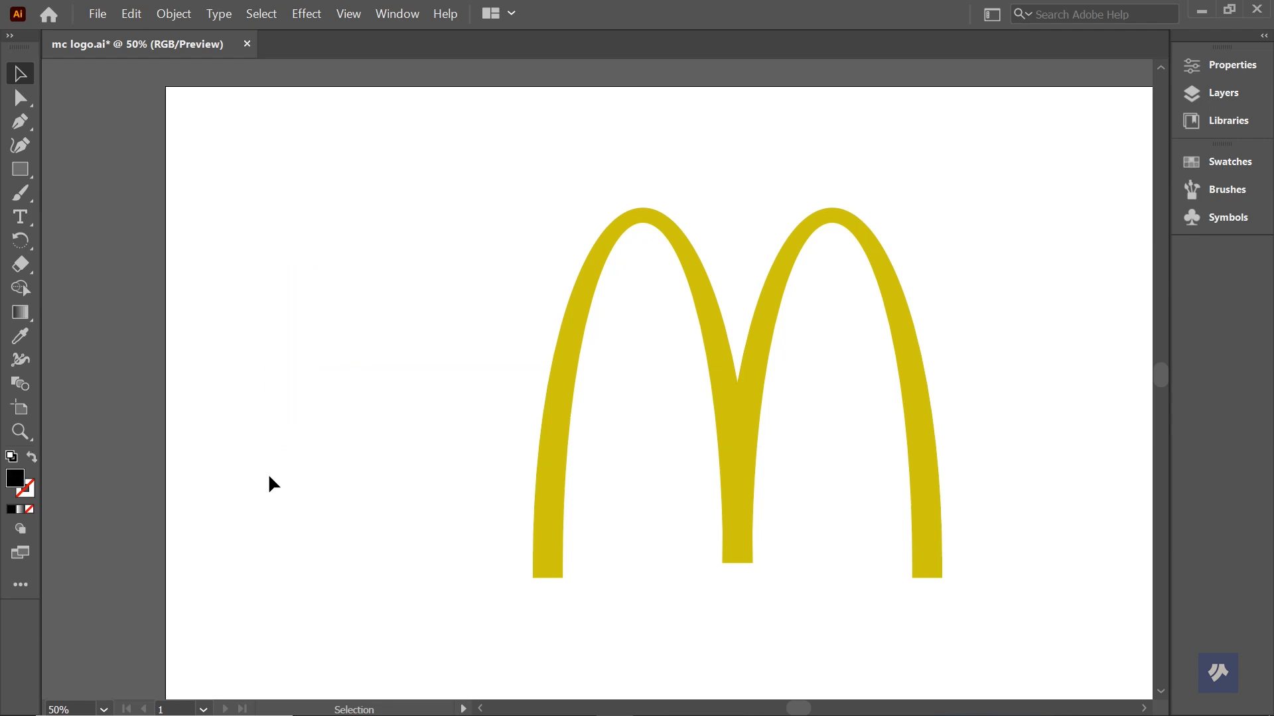
# Step: Move the M off the artboard onto the empty canvas beside its left edge and deselect it
pyautogui.click(1209, 162)
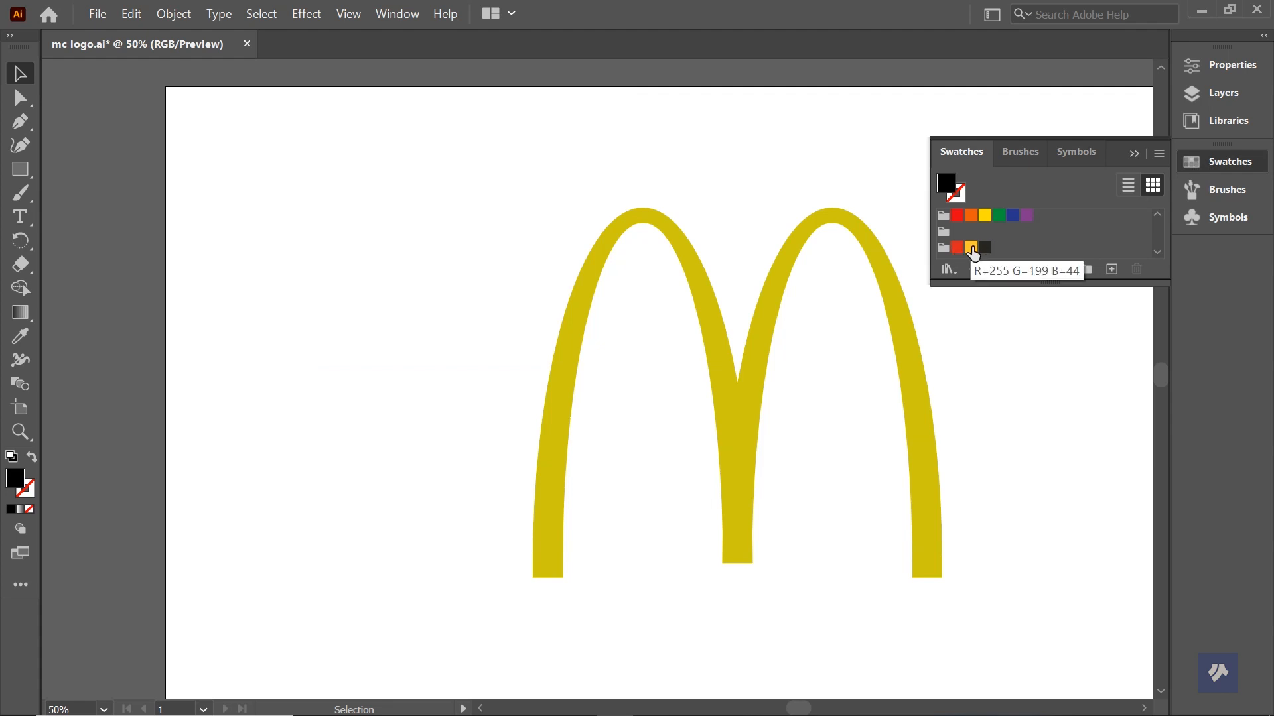
pyautogui.click(1133, 154)
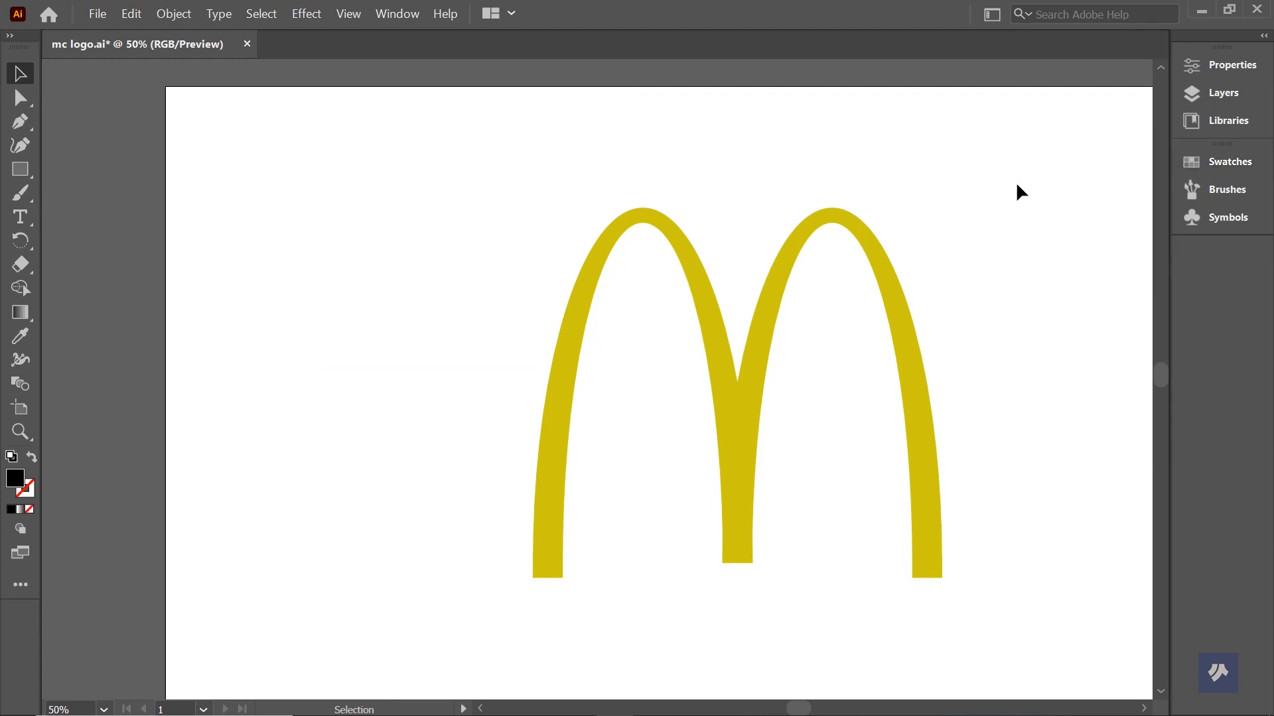
pyautogui.scroll(-1, 917, 325)
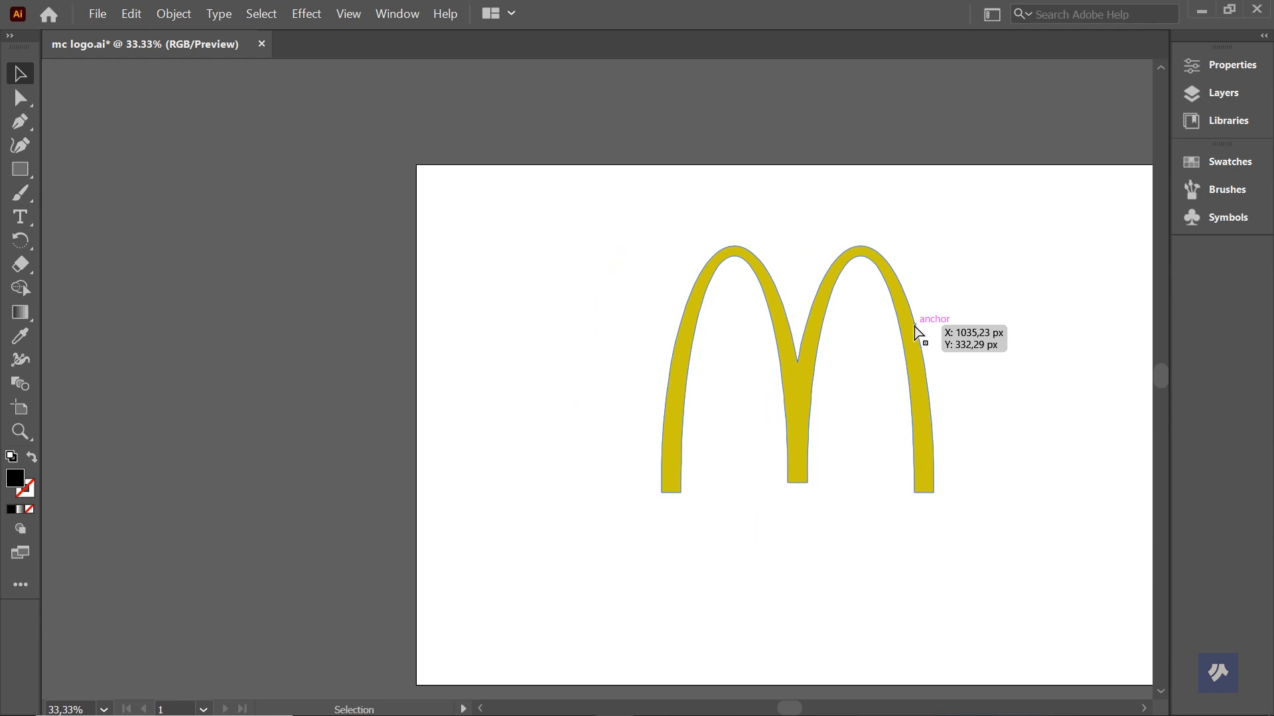
pyautogui.hscroll(2, 914, 331)
pyautogui.hscroll(1, 912, 335)
pyautogui.scroll(-1, 886, 336)
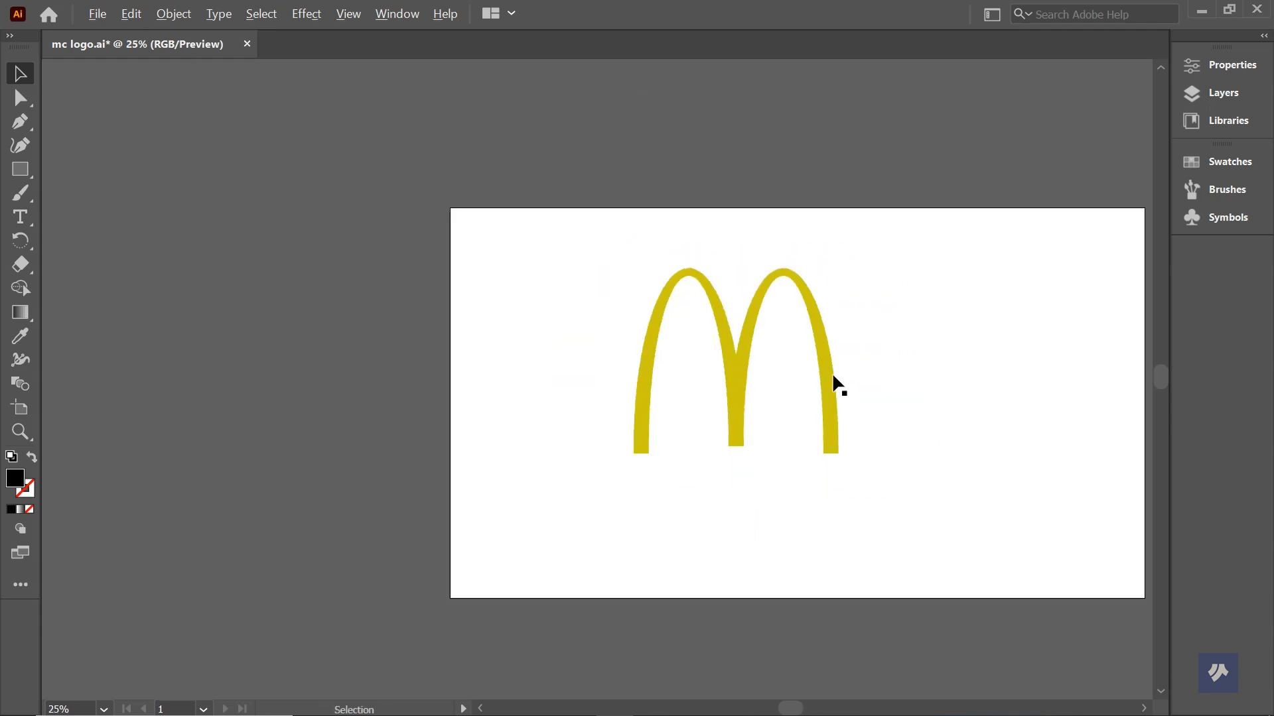
pyautogui.moveTo(831, 377); pyautogui.dragTo(375, 391)
pyautogui.press('a')
pyautogui.hscroll(1, 425, 392)
pyautogui.hscroll(3, 428, 393)
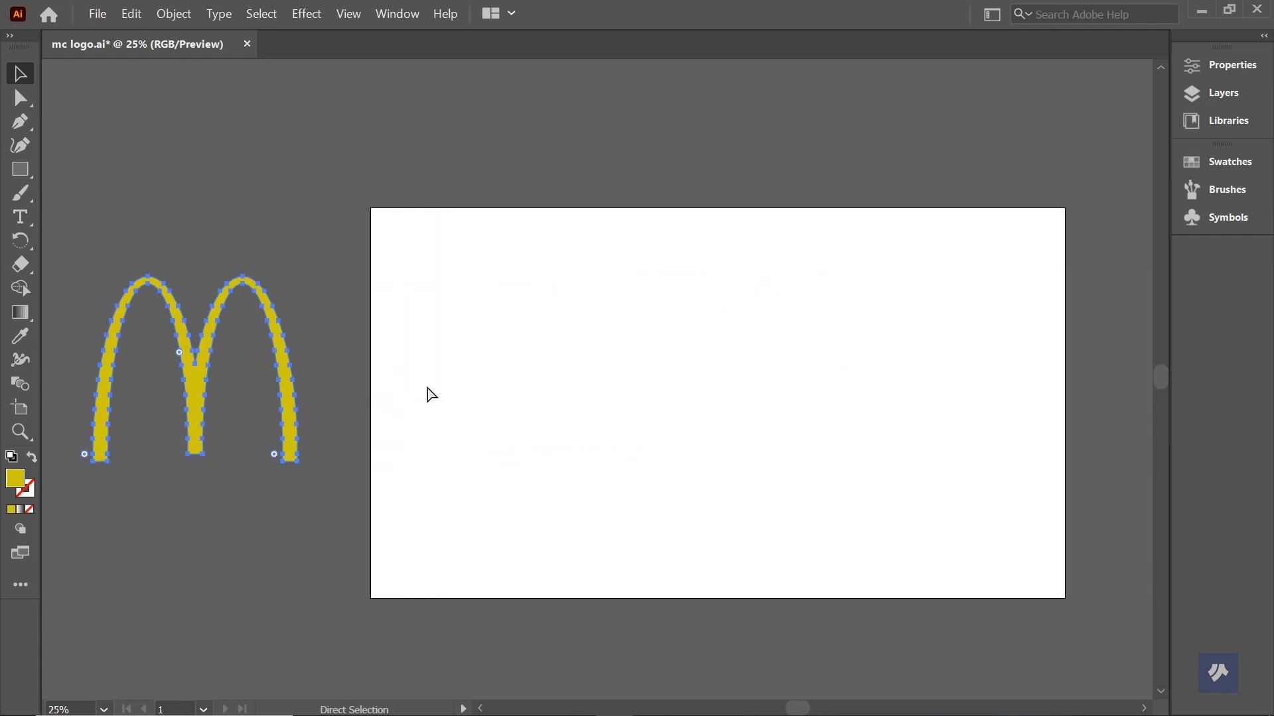
pyautogui.press('v')
pyautogui.click(446, 179)
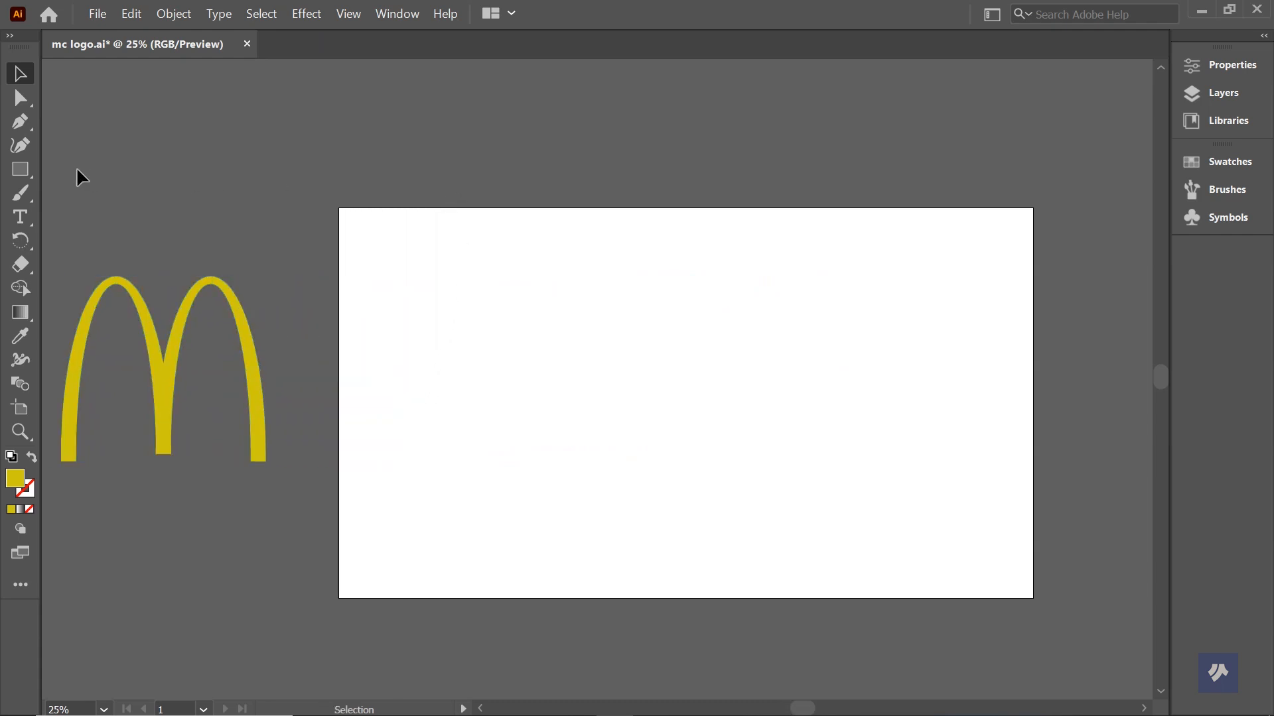
# Step: Draw a rectangle that covers the whole artboard from corner to corner
pyautogui.click(30, 169)
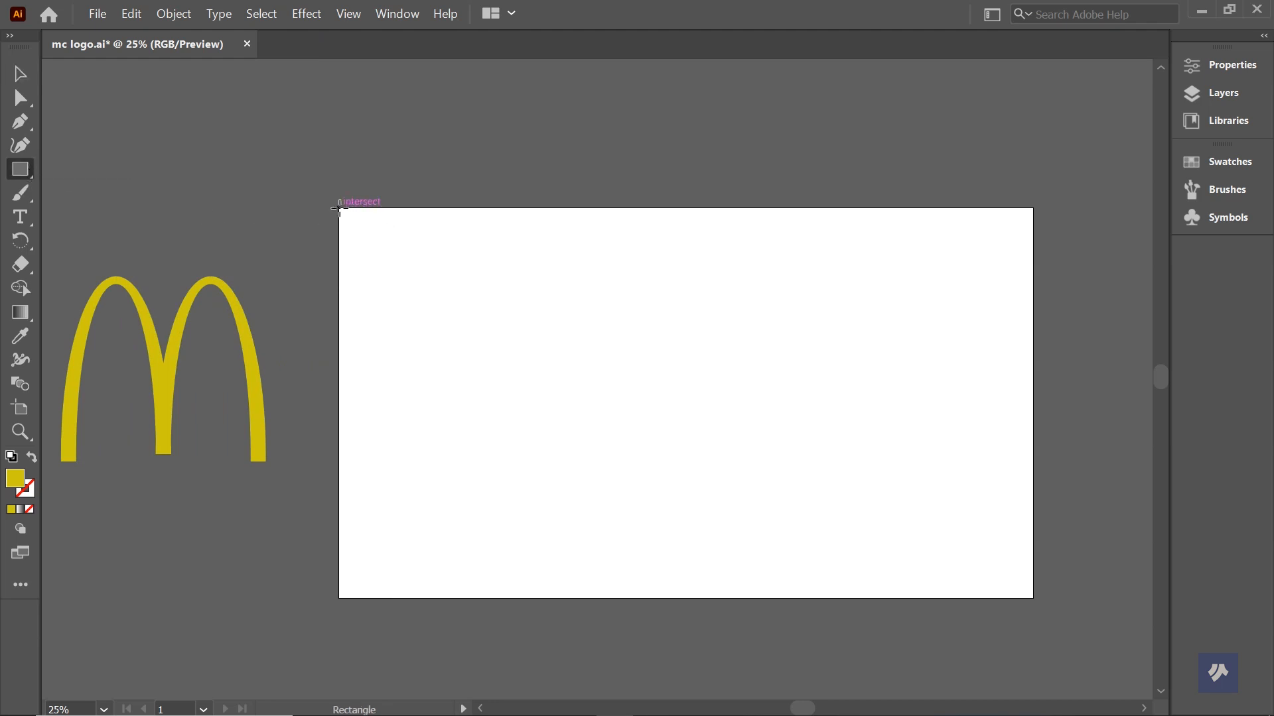
pyautogui.moveTo(339, 208); pyautogui.dragTo(1032, 597)
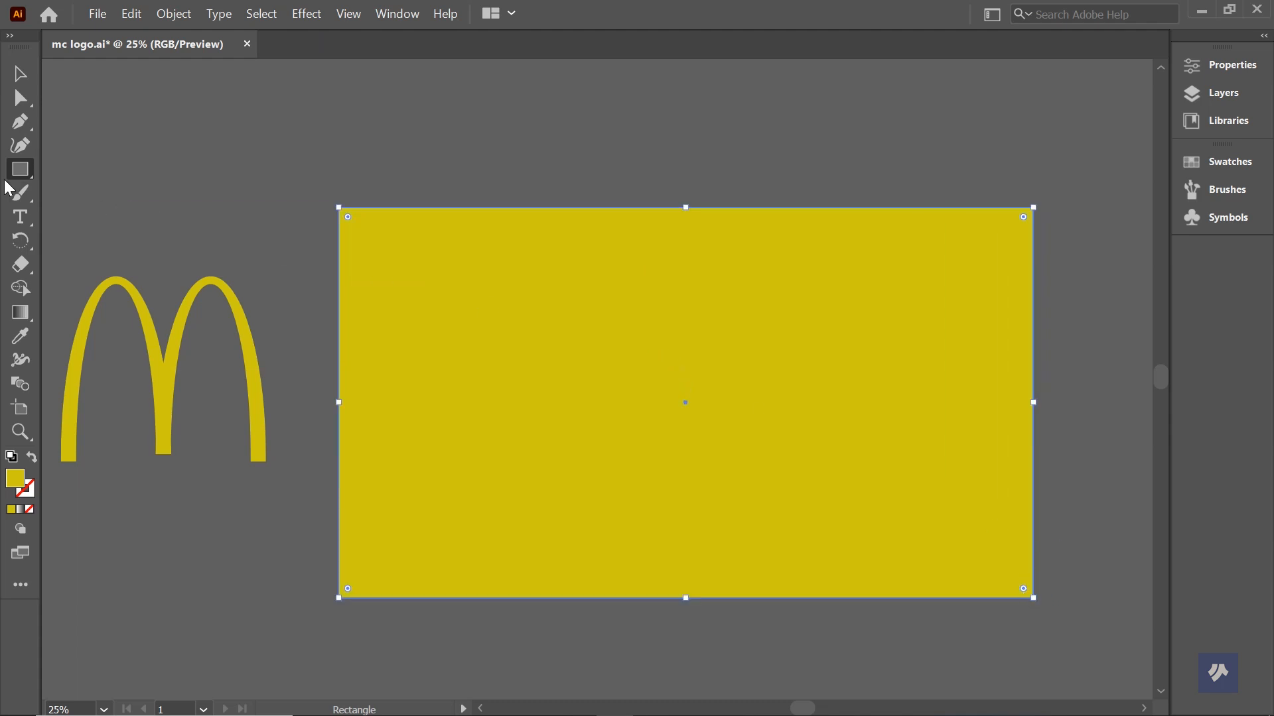
pyautogui.click(21, 73)
pyautogui.click(221, 132)
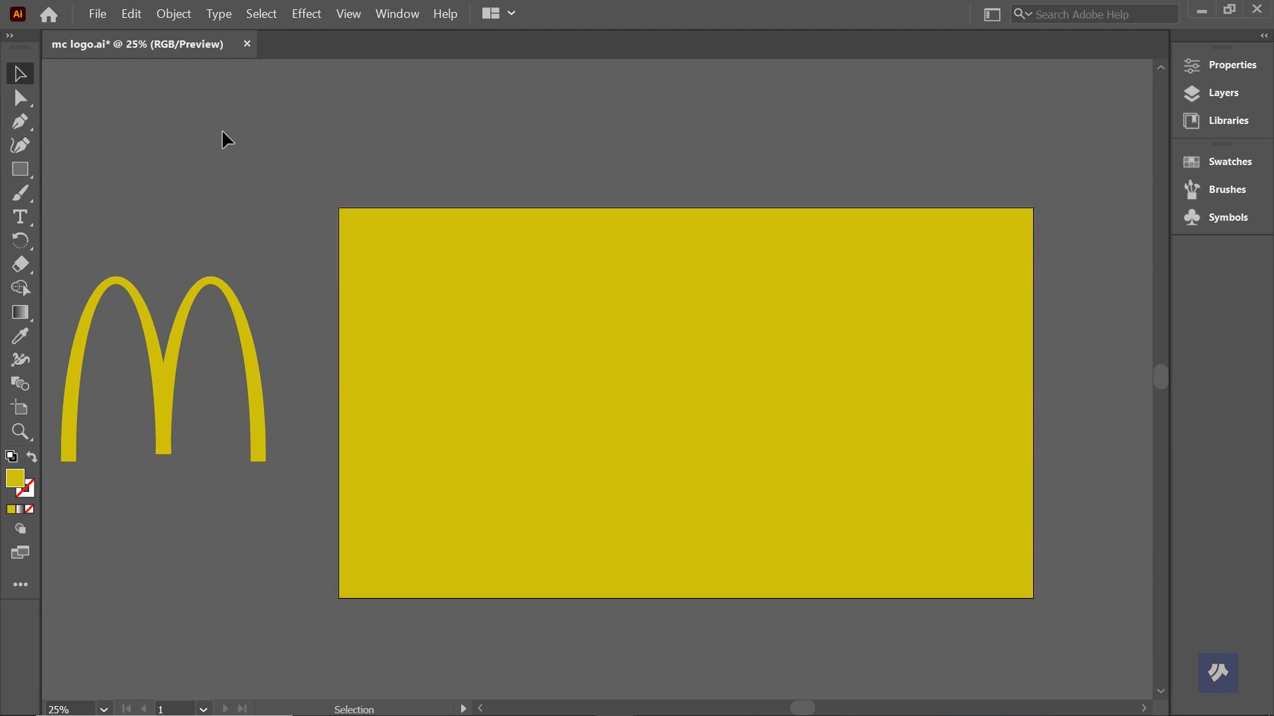
# Step: Fill the artboard-sized rectangle with the red swatch from the "mc color" group
pyautogui.doubleClick(720, 345)
pyautogui.doubleClick(779, 179)
pyautogui.click(791, 250)
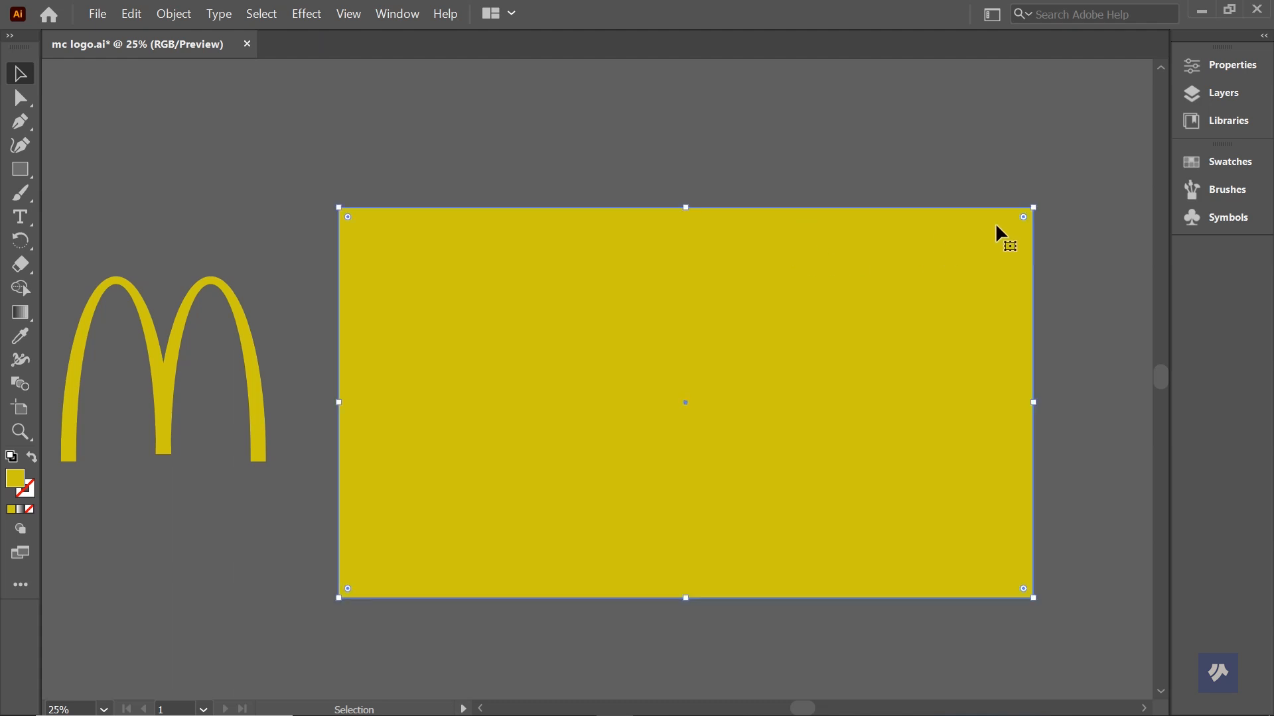
pyautogui.click(1204, 166)
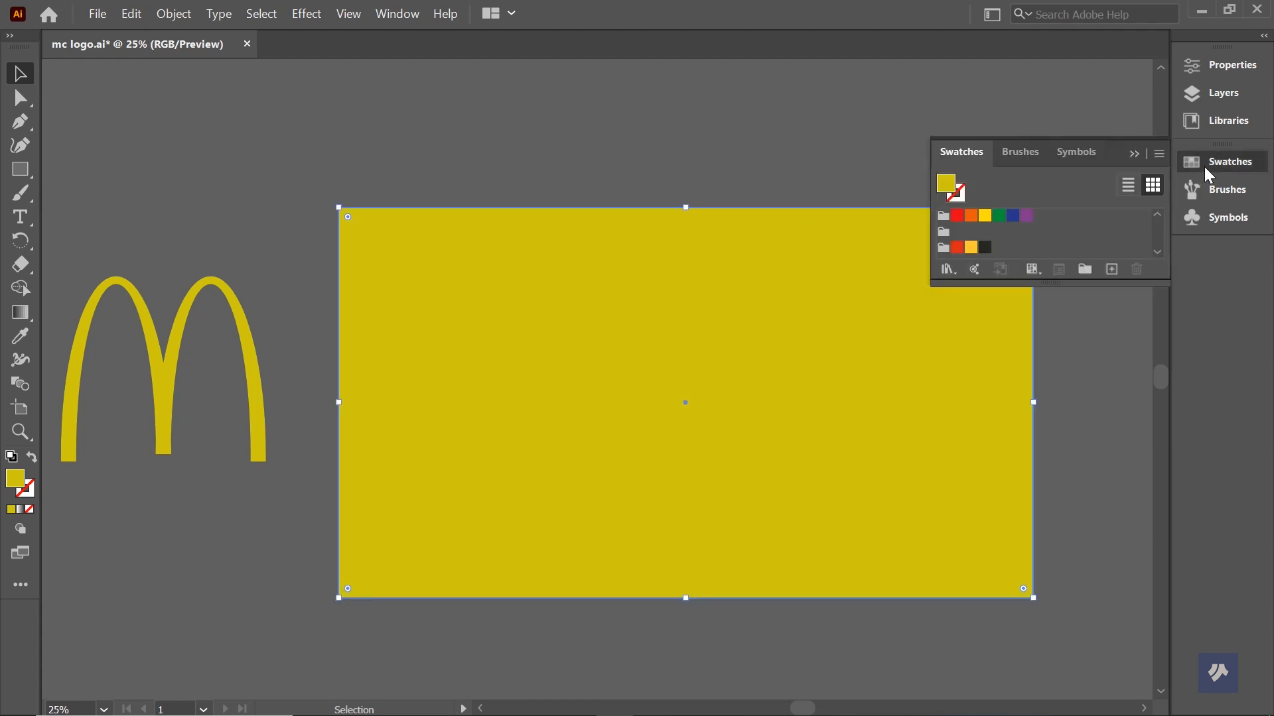
pyautogui.click(959, 249)
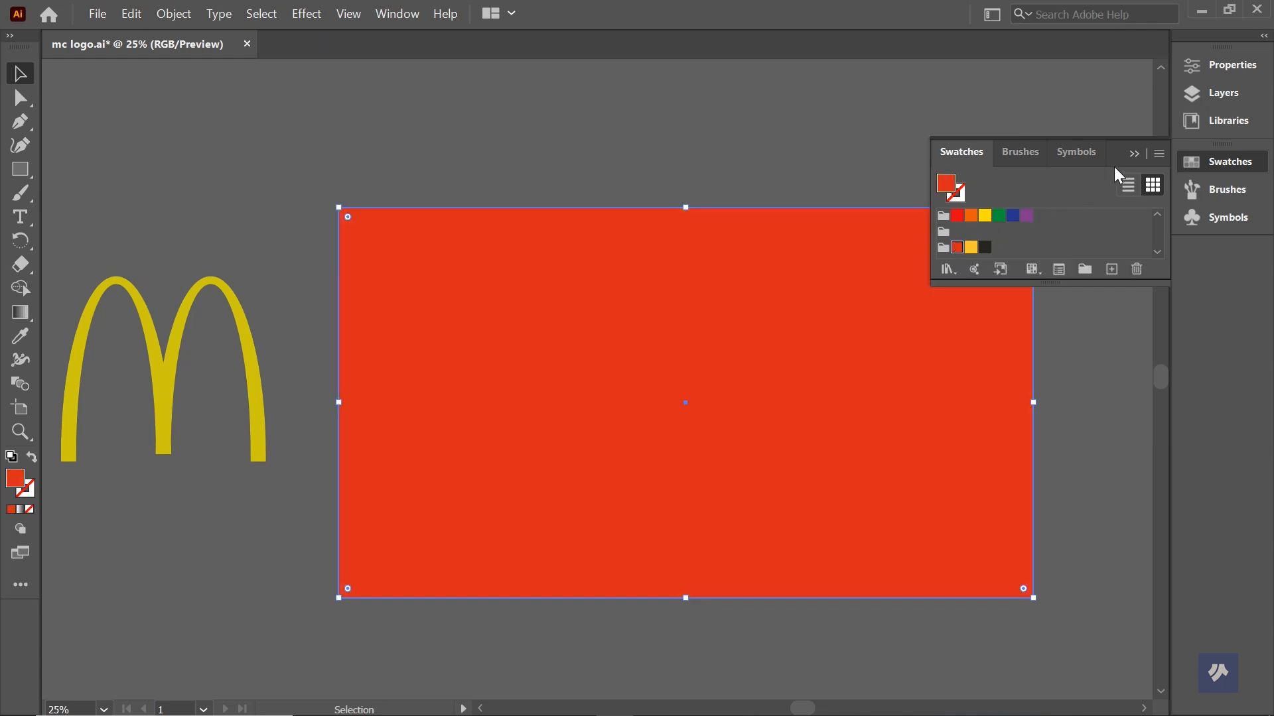
pyautogui.click(1135, 154)
# Step: Lock the red background rectangle so that it cannot be selected
pyautogui.click(1003, 133)
pyautogui.click(784, 275)
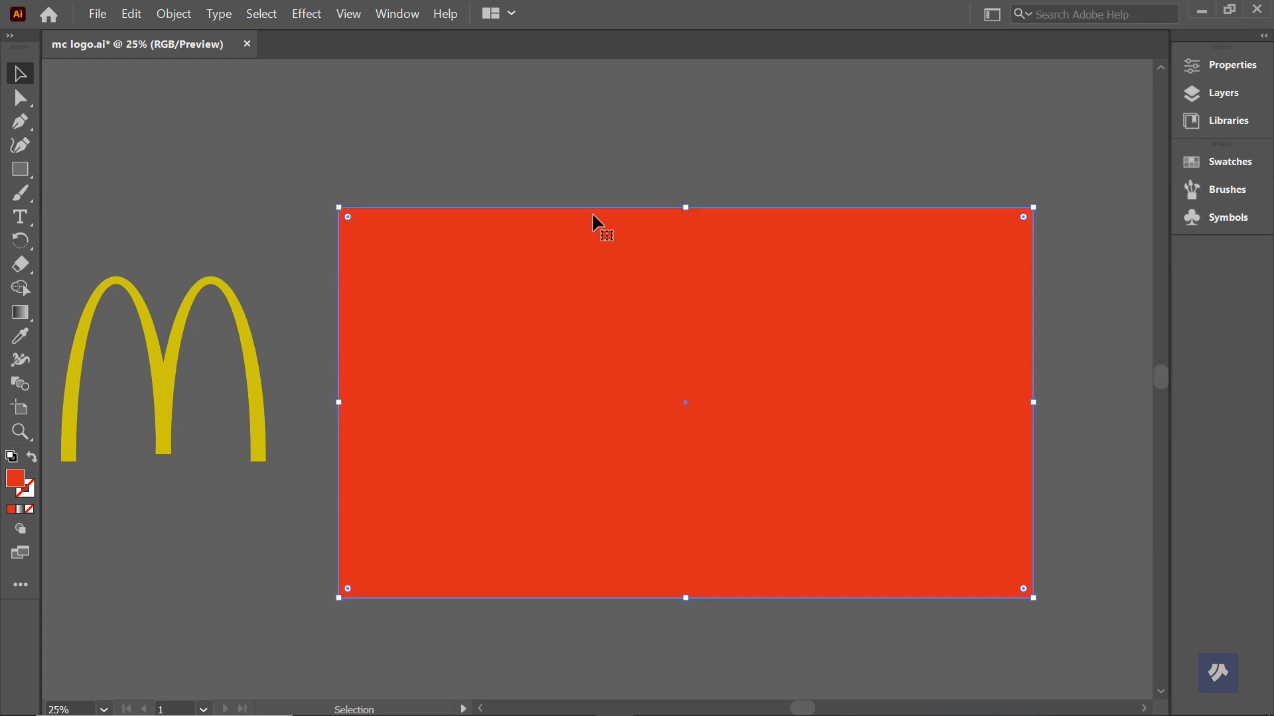
pyautogui.click(180, 20)
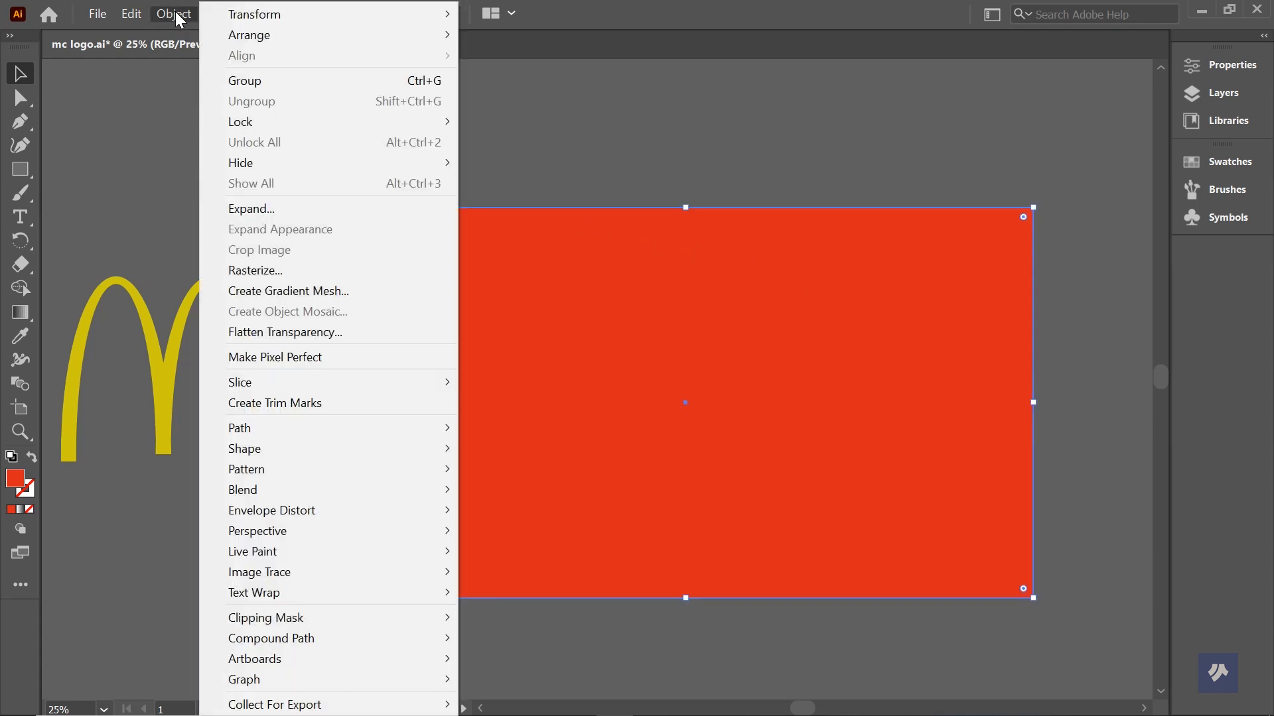
pyautogui.moveTo(244, 126)
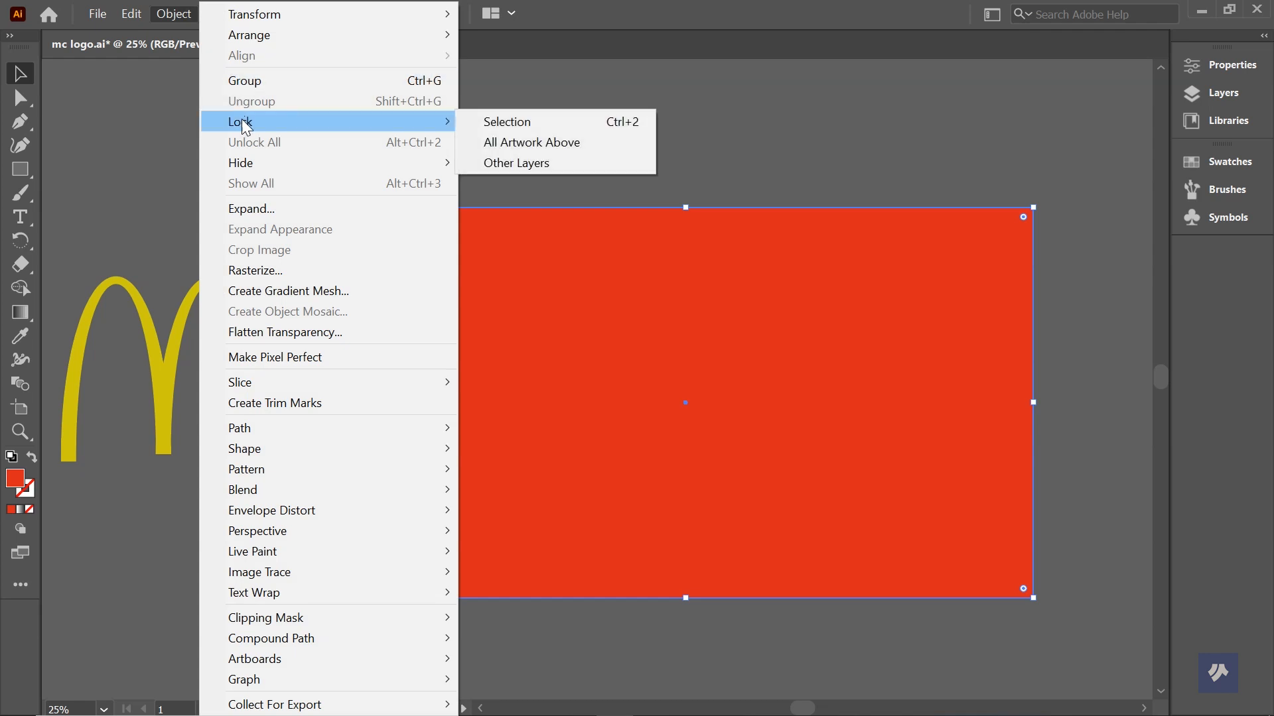
pyautogui.click(498, 124)
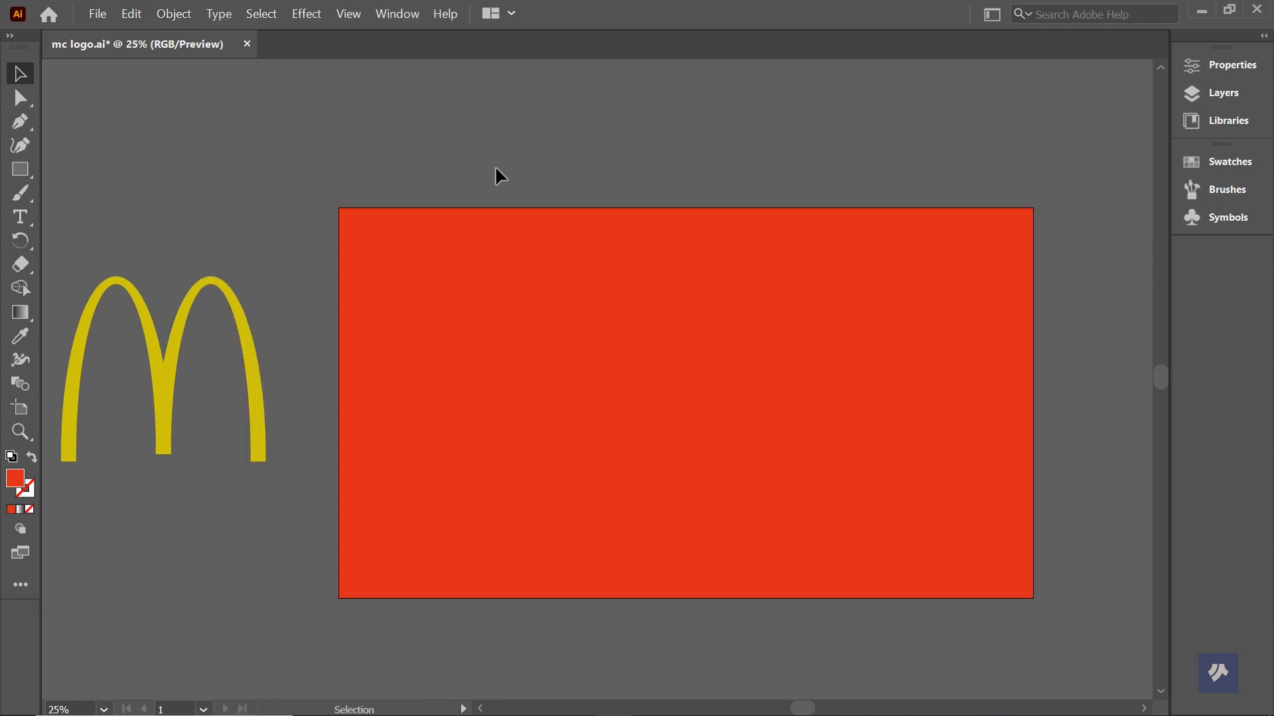
# Step: Move the M closer to the left edge of the red rectangle, keeping it off the artboard
pyautogui.click(250, 344)
pyautogui.moveTo(250, 353); pyautogui.dragTo(296, 355)
pyautogui.click(251, 172)
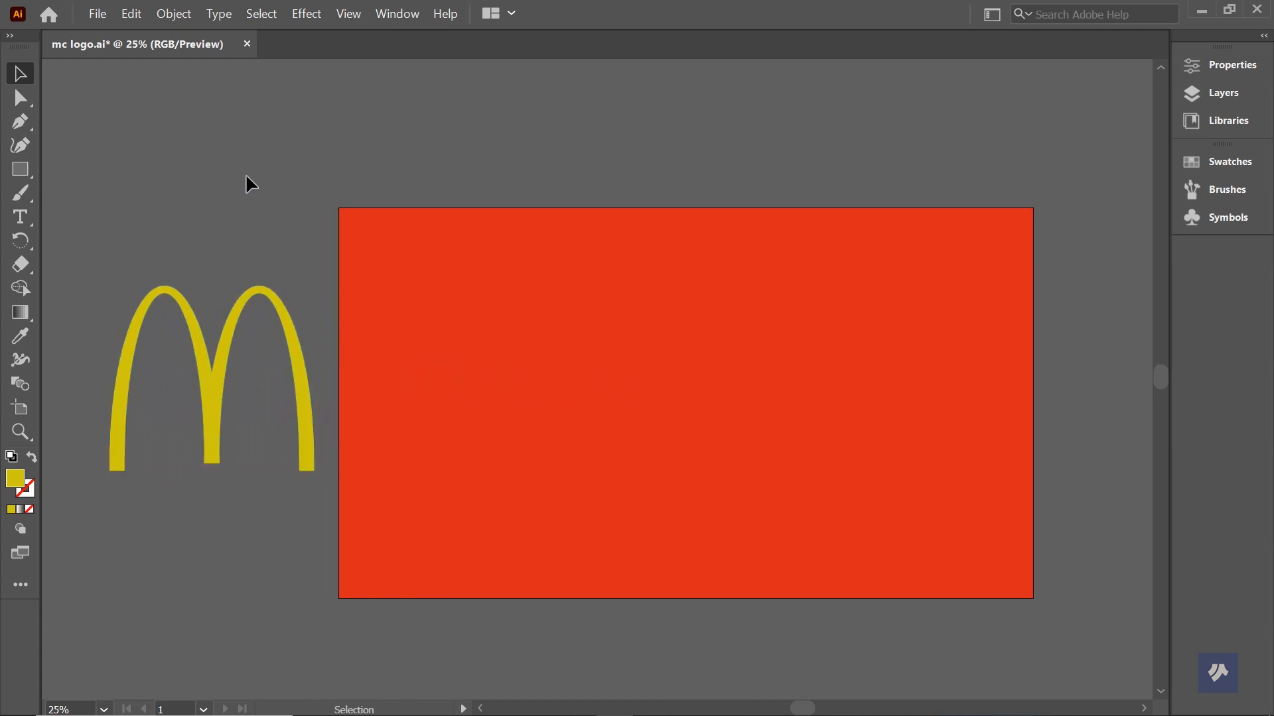
# Step: Expand Layer 1 and move the M path above the locked red rectangle in the stacking order
pyautogui.click(221, 341)
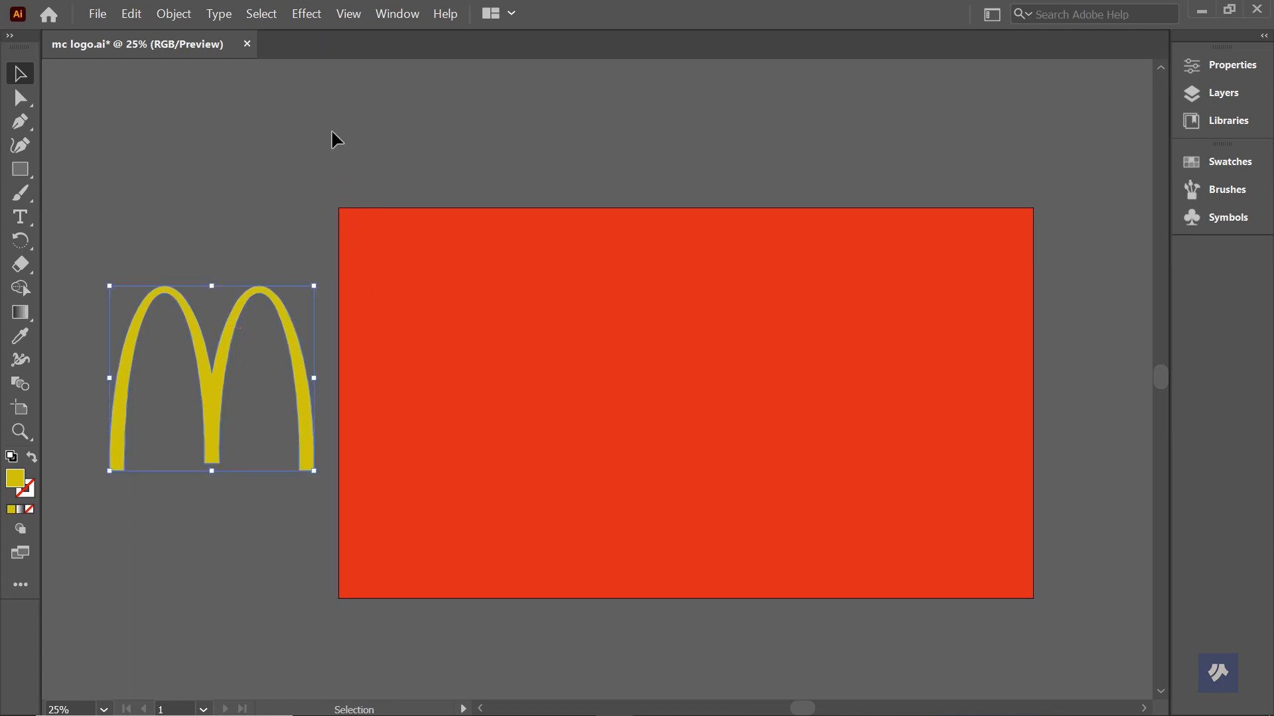
pyautogui.click(1218, 100)
pyautogui.click(1218, 99)
pyautogui.click(1218, 99)
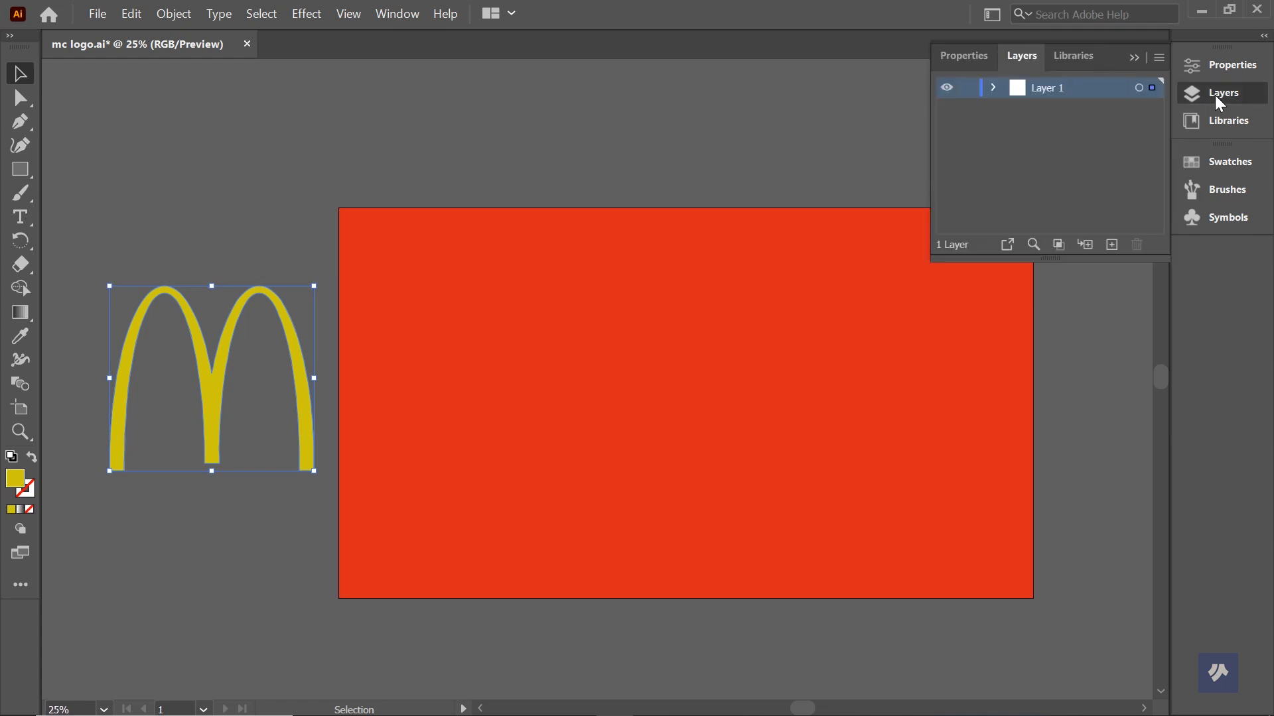
pyautogui.click(992, 88)
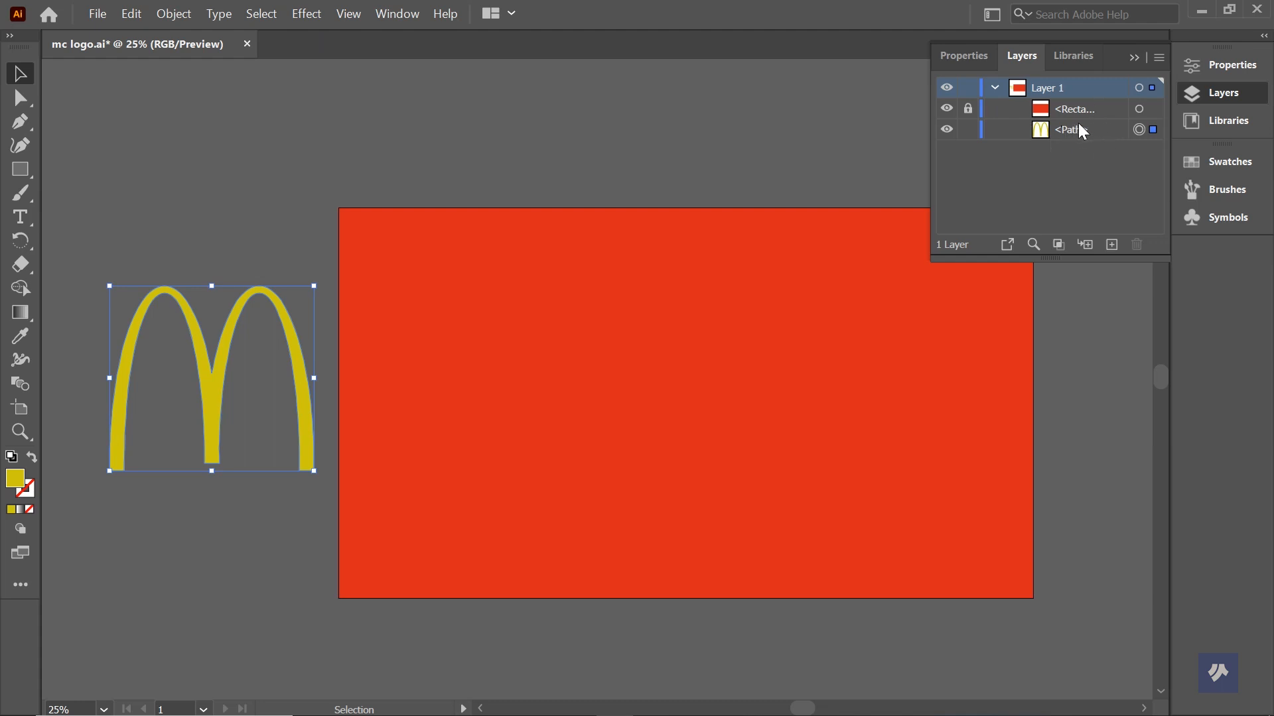
pyautogui.click(1133, 58)
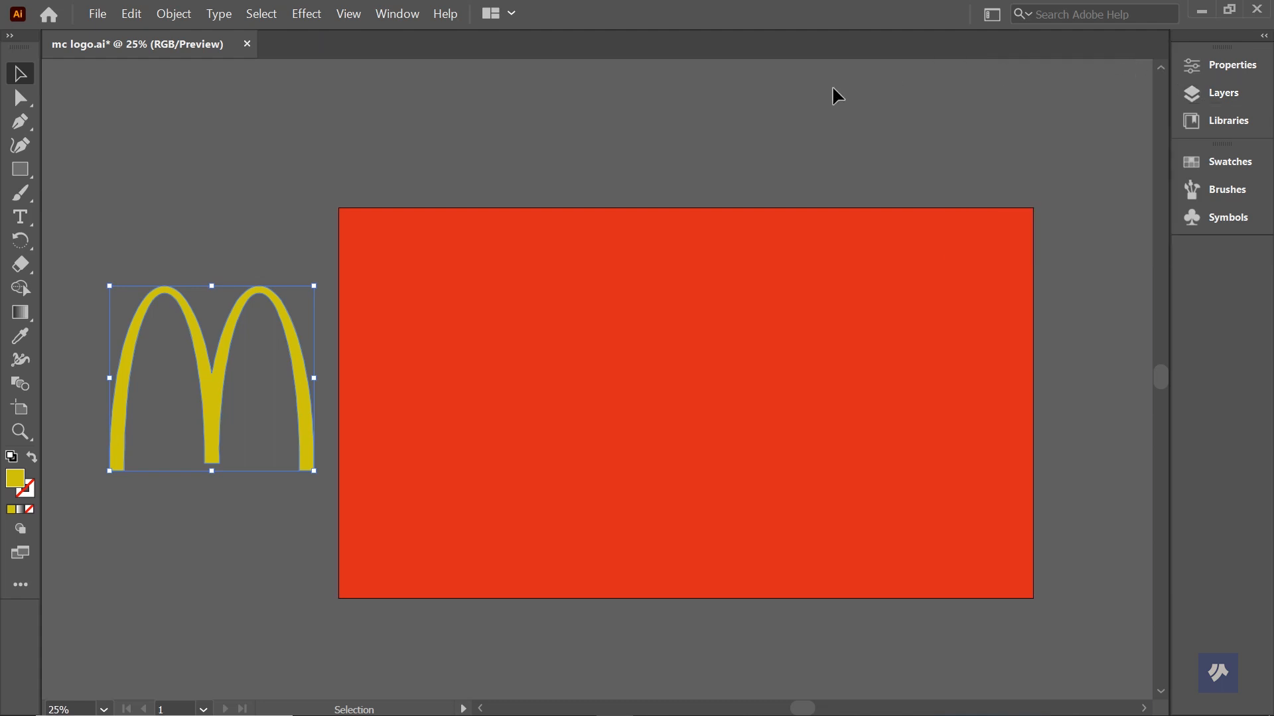
pyautogui.click(381, 14)
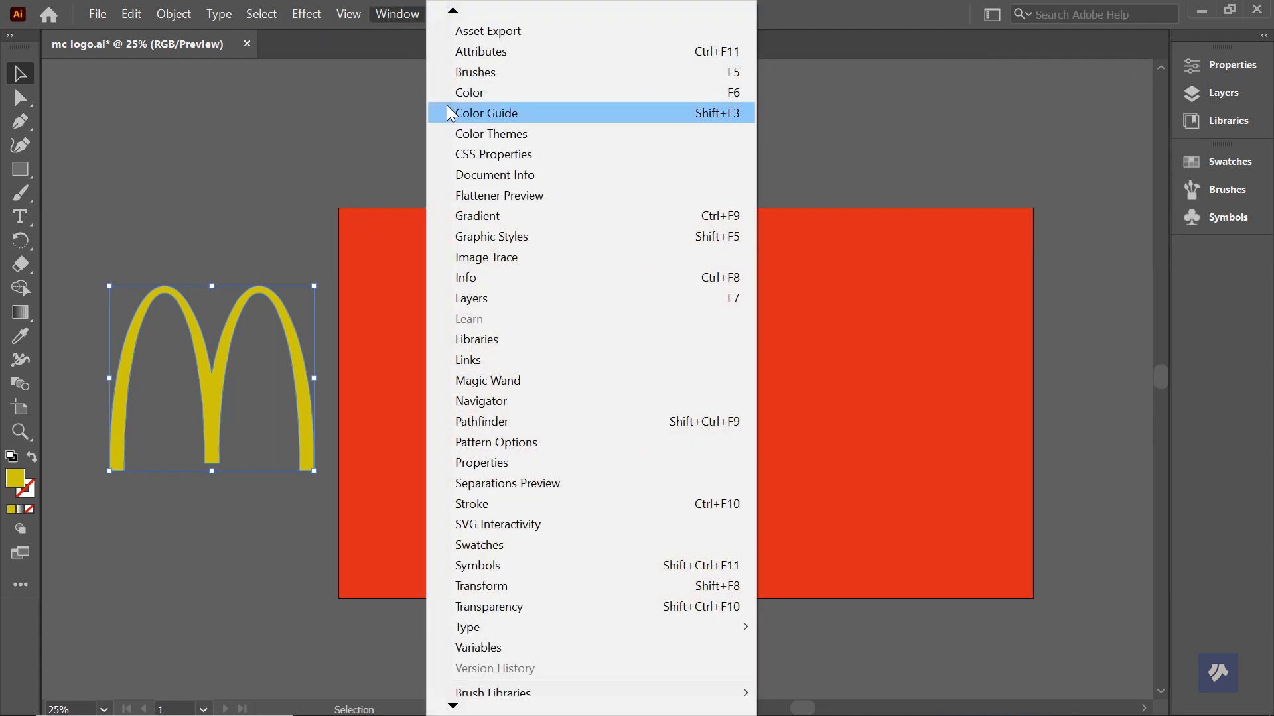
pyautogui.click(475, 302)
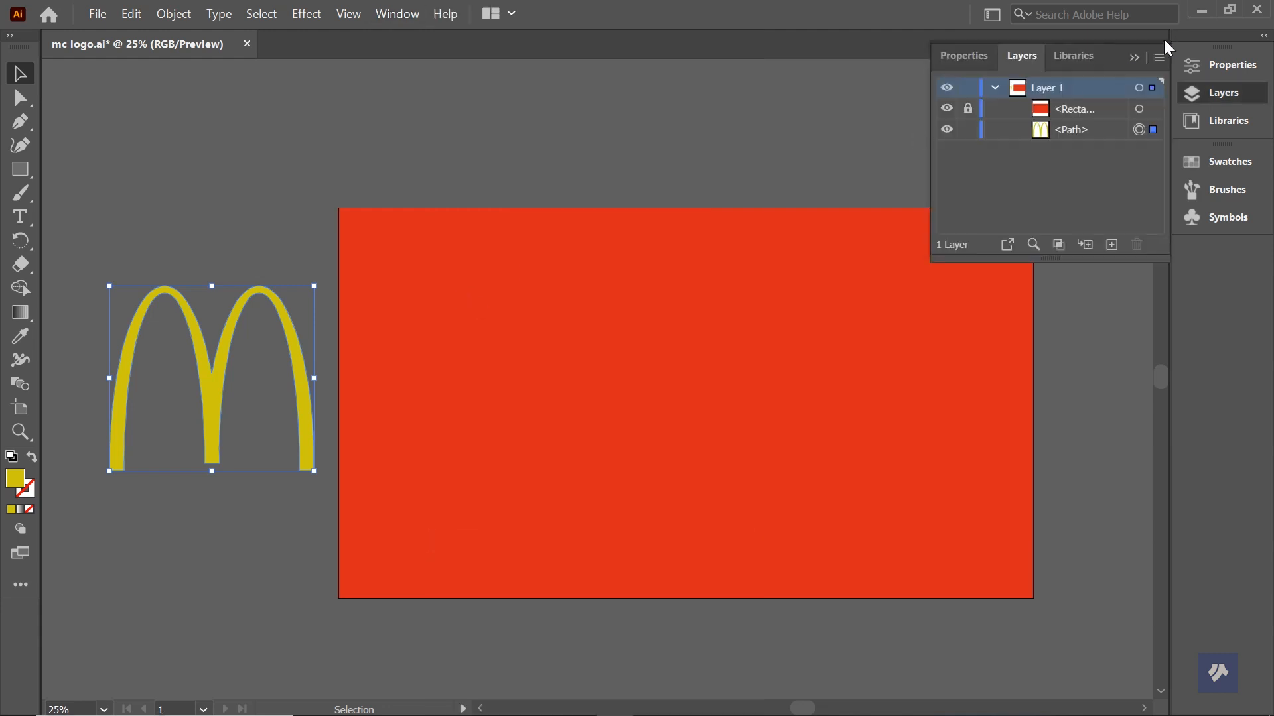
pyautogui.doubleClick(1084, 130)
pyautogui.click(1112, 133)
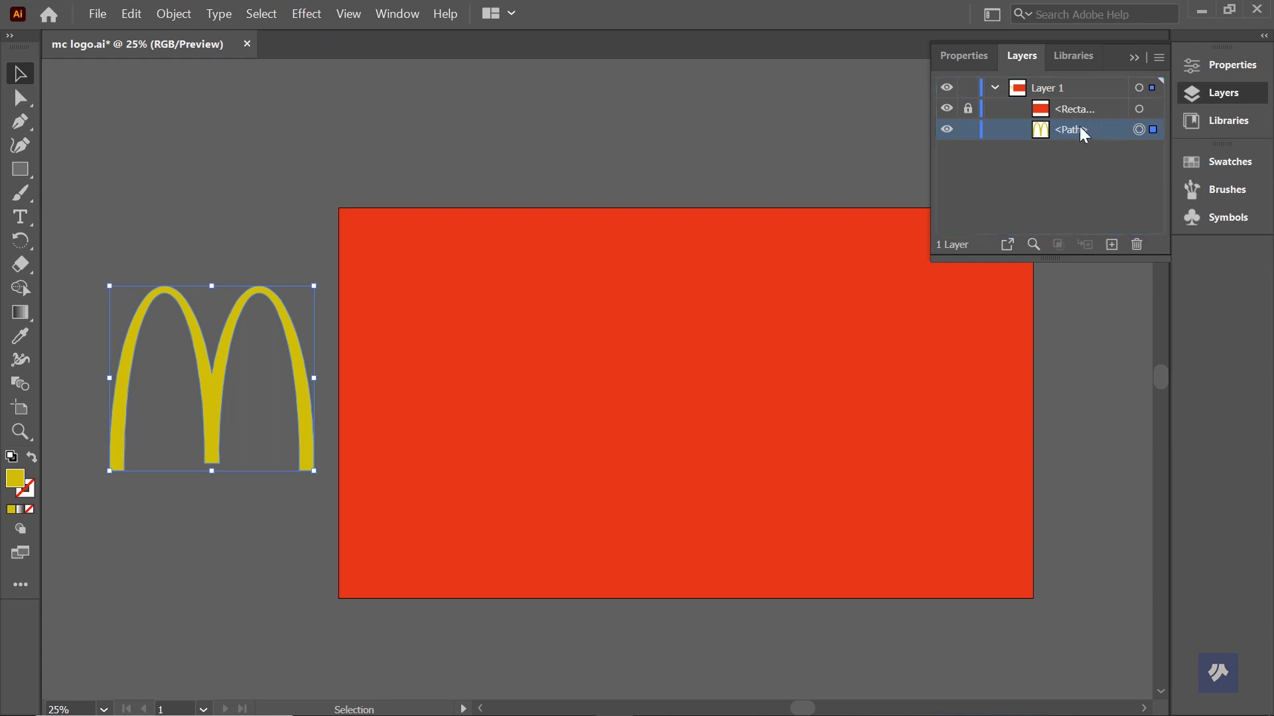
pyautogui.moveTo(1074, 129); pyautogui.dragTo(1071, 100)
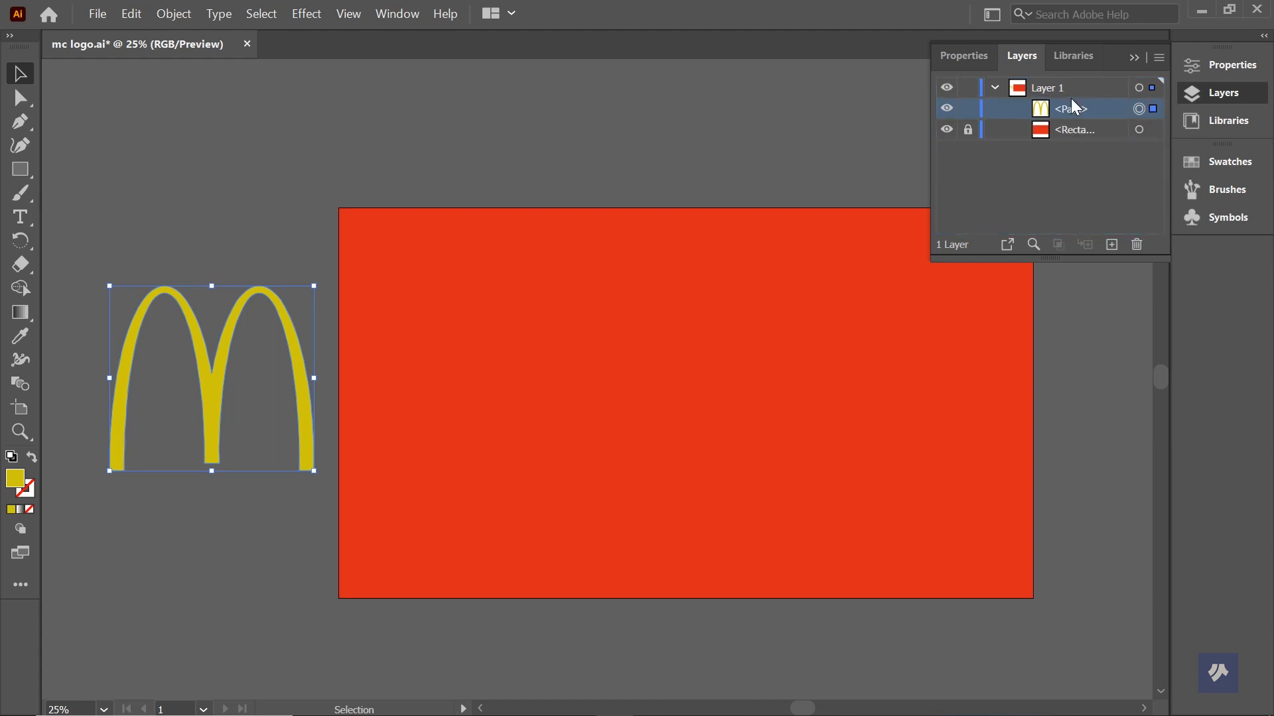
pyautogui.click(477, 125)
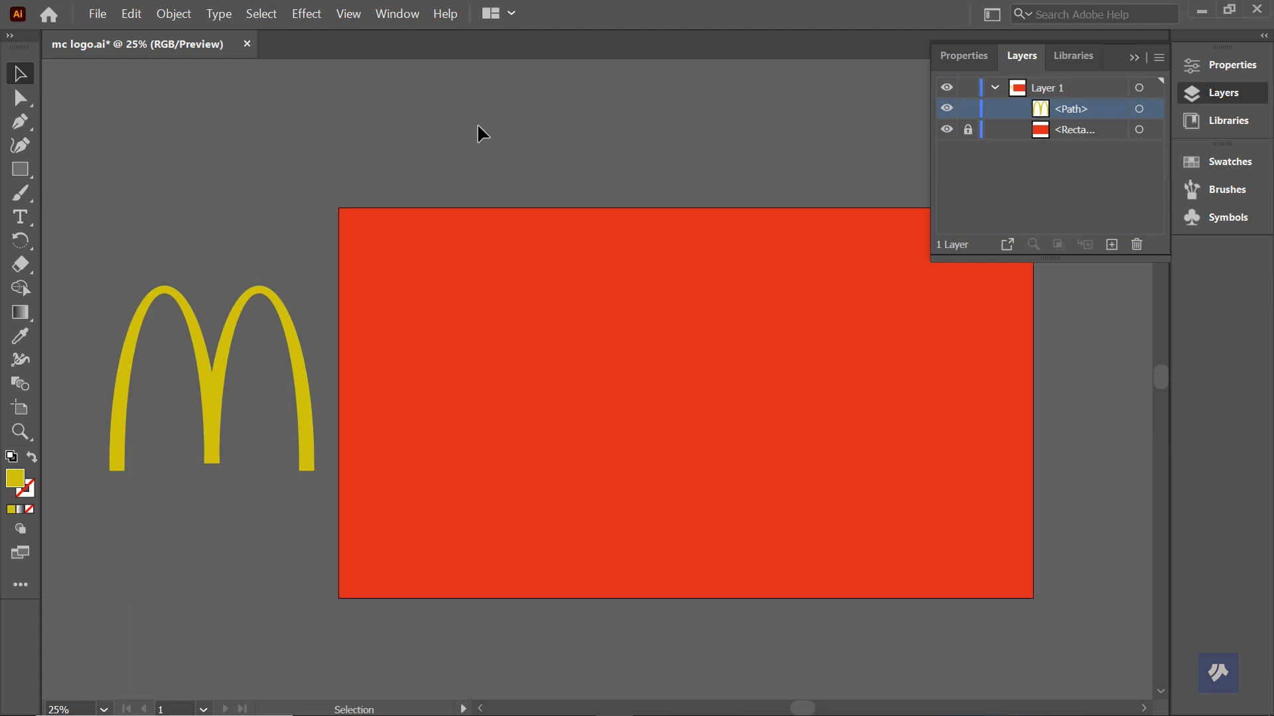
# Step: Move the M from the canvas onto the red rectangle and collapse the Layers list
pyautogui.moveTo(296, 372); pyautogui.dragTo(719, 376)
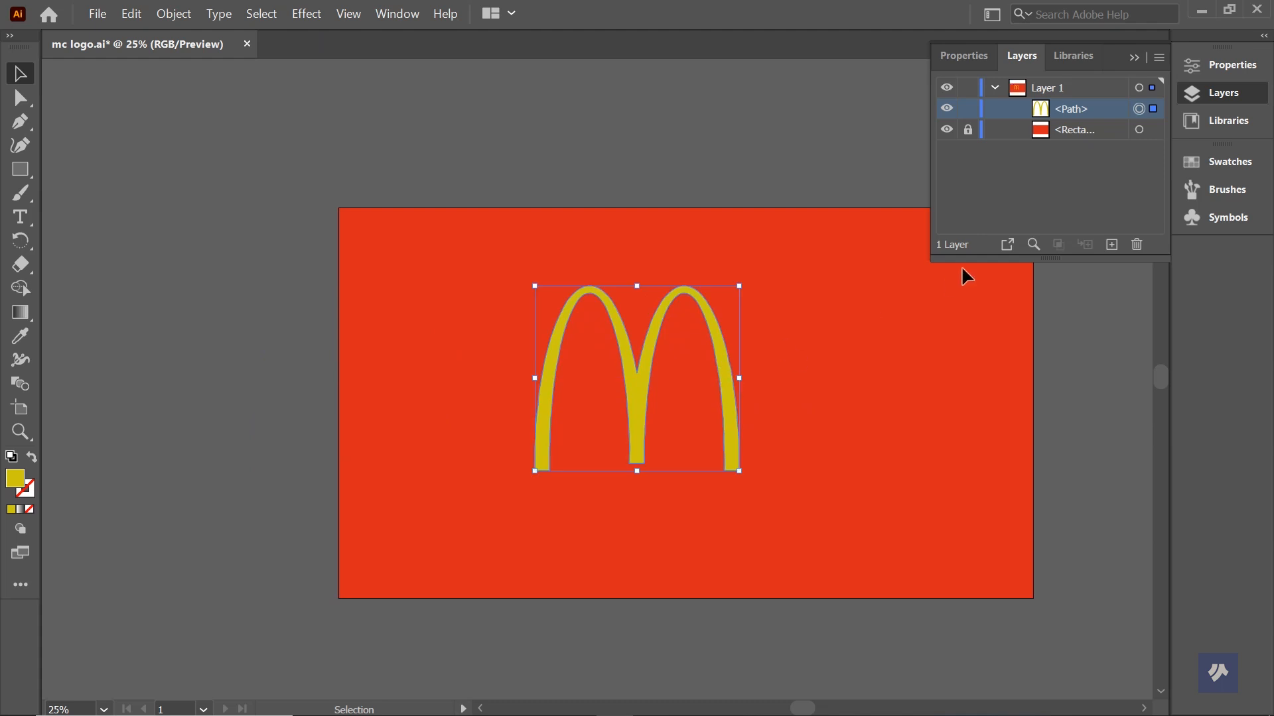
pyautogui.click(588, 108)
pyautogui.click(1135, 58)
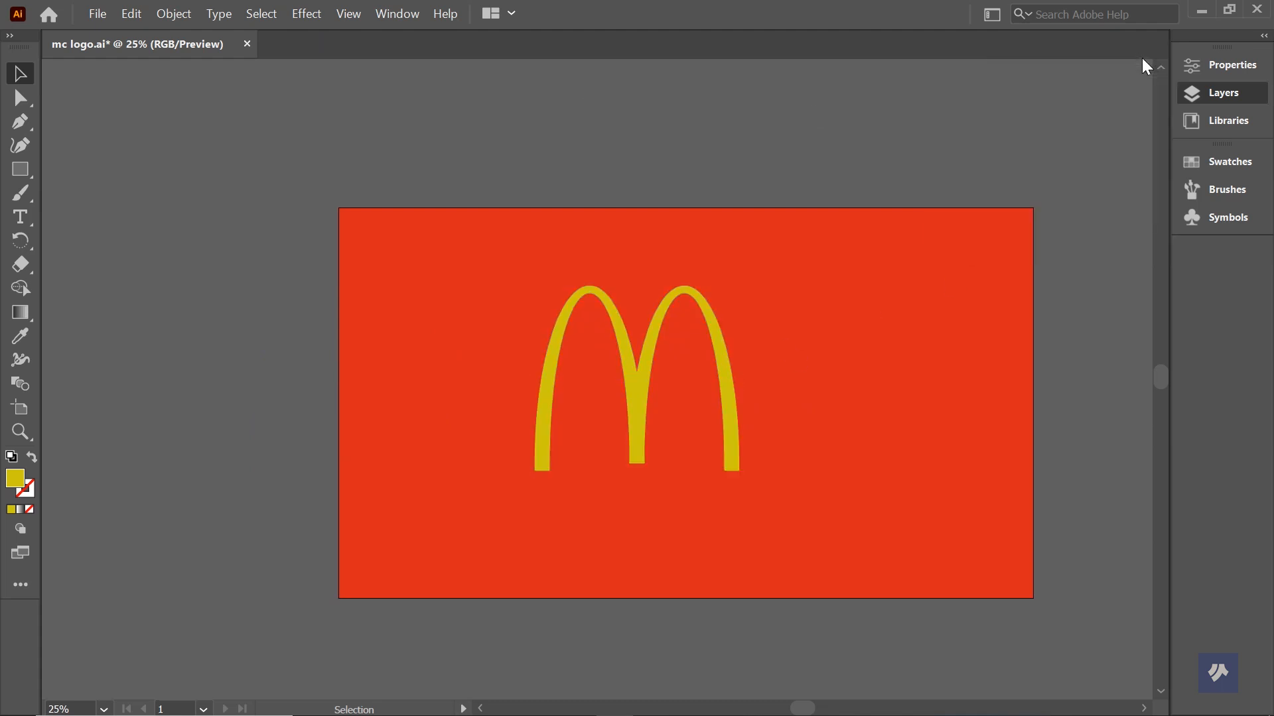
# Step: Align the M to the horizontal and vertical centre of the artboard
pyautogui.hscroll(1, 826, 474)
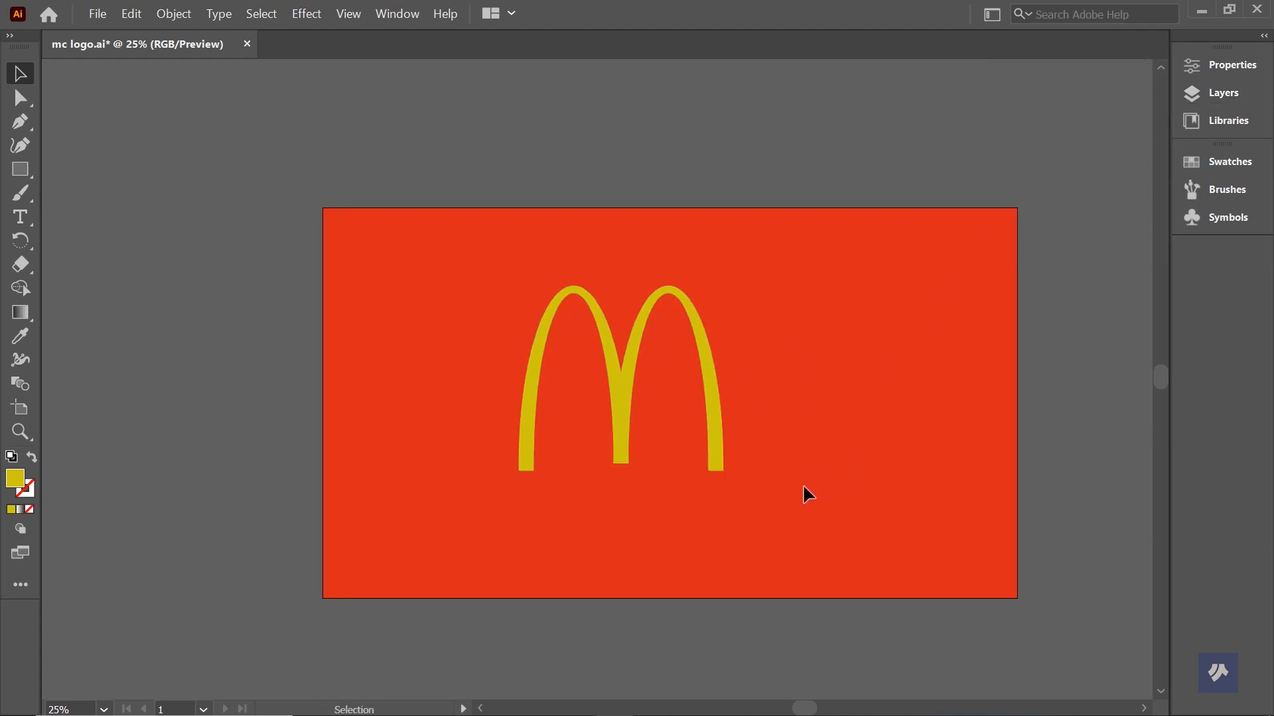
pyautogui.click(721, 458)
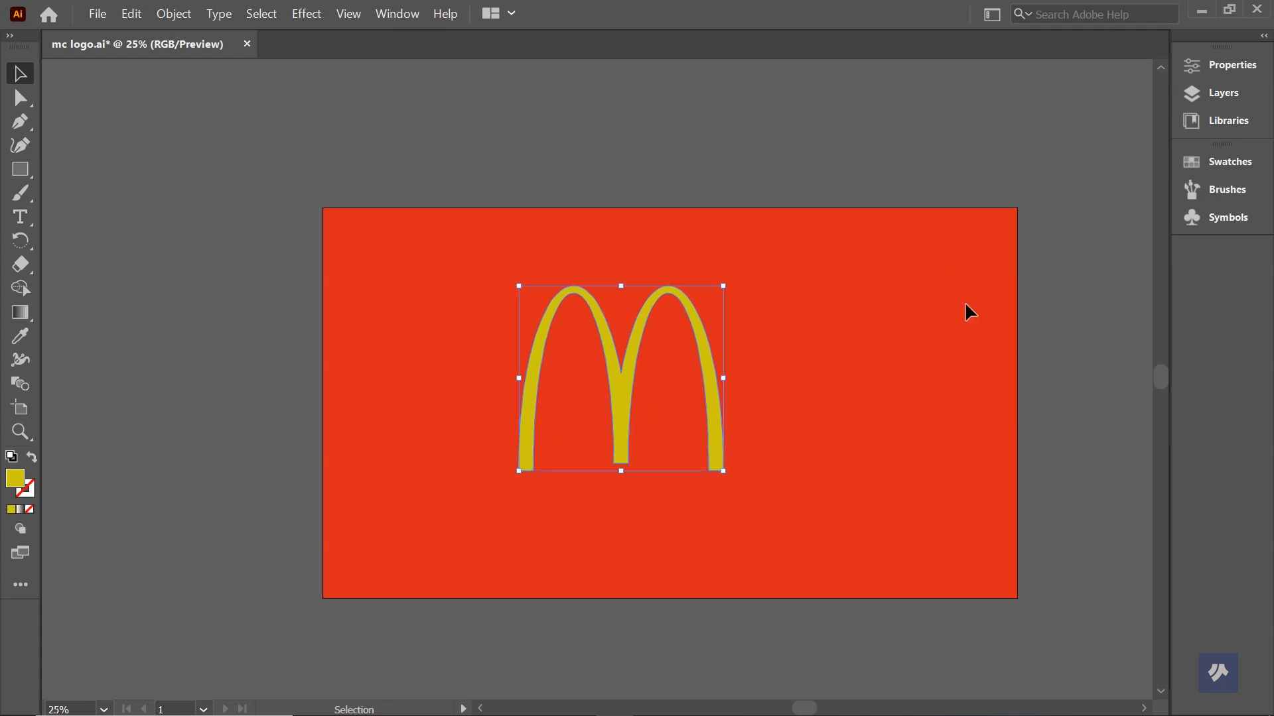
pyautogui.click(405, 8)
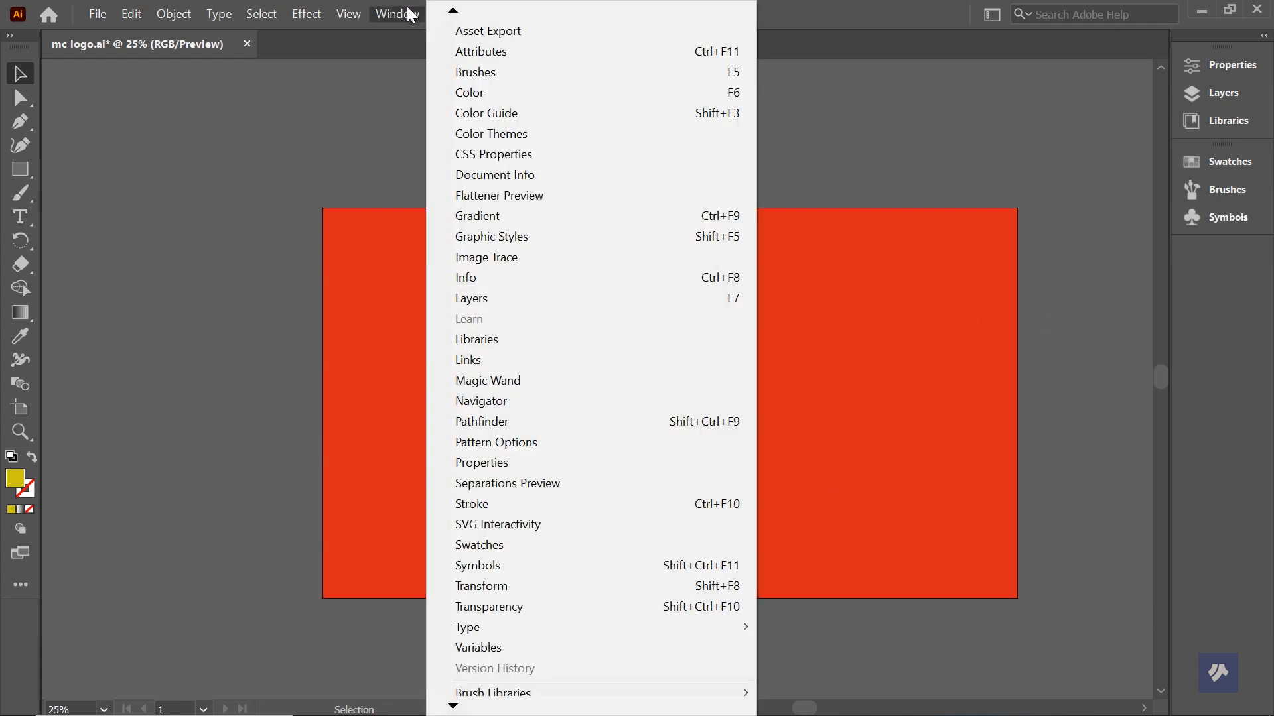
pyautogui.moveTo(453, 16)
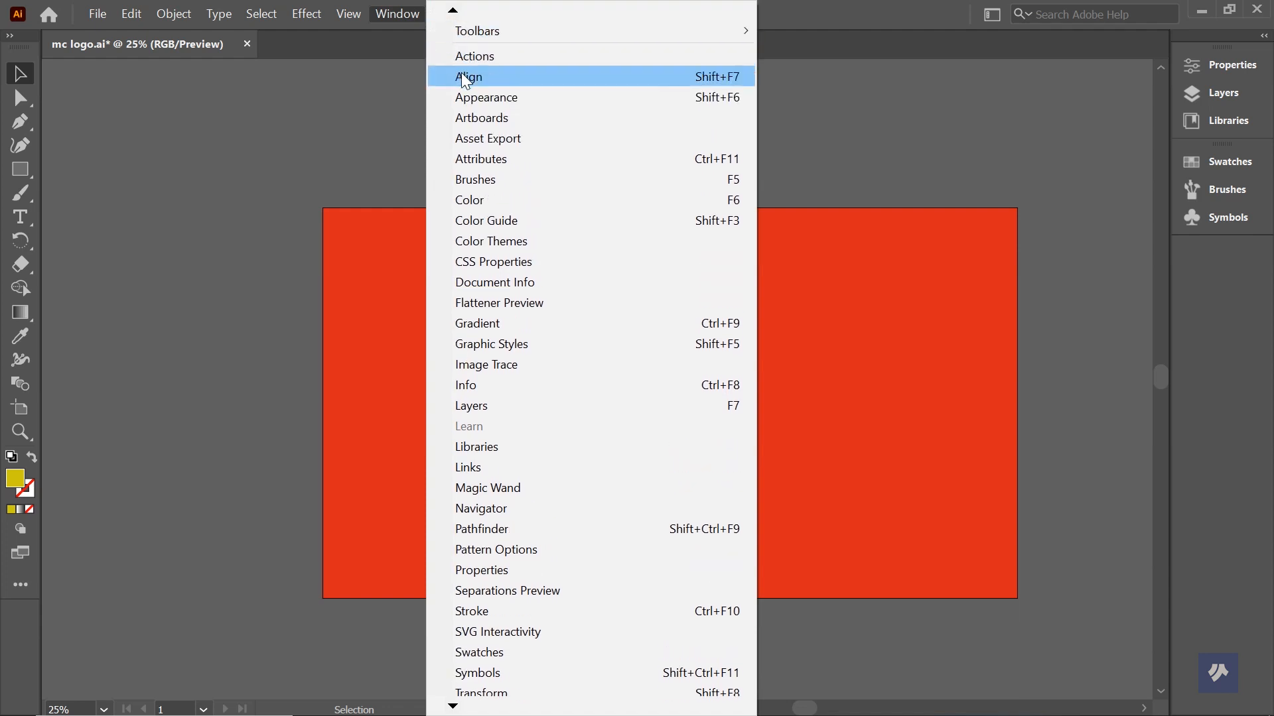
pyautogui.click(466, 77)
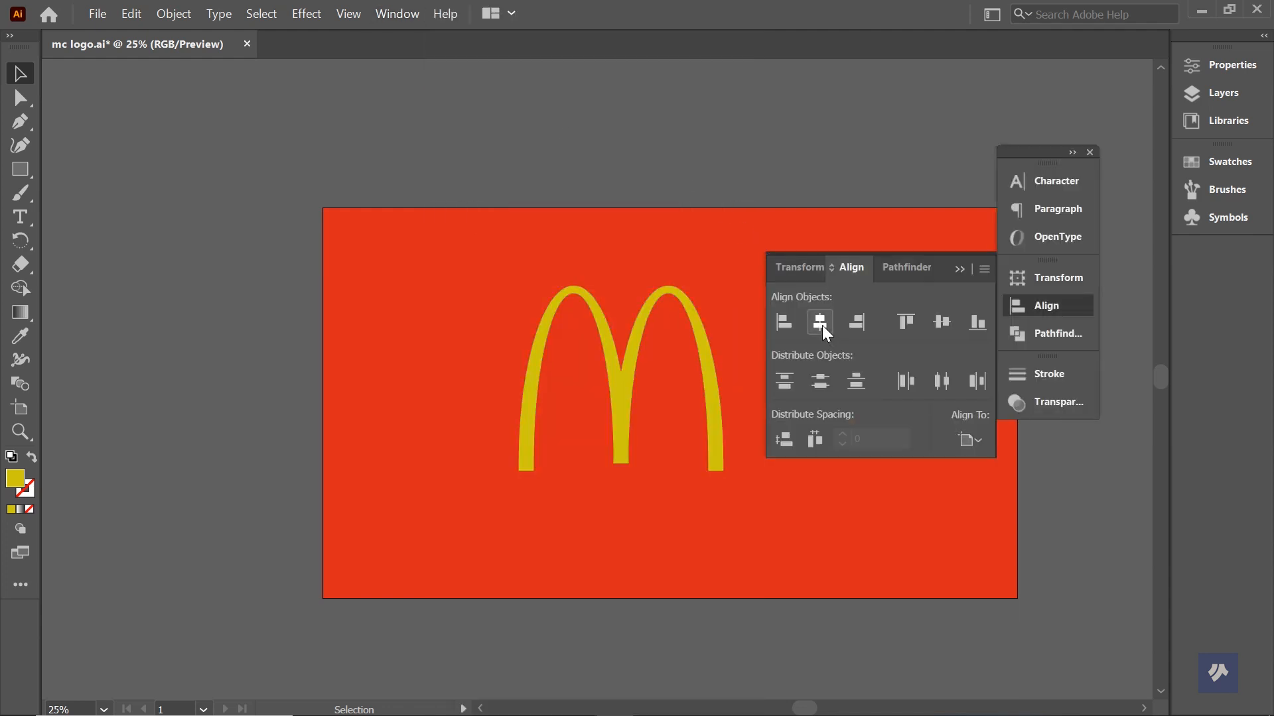
pyautogui.click(707, 375)
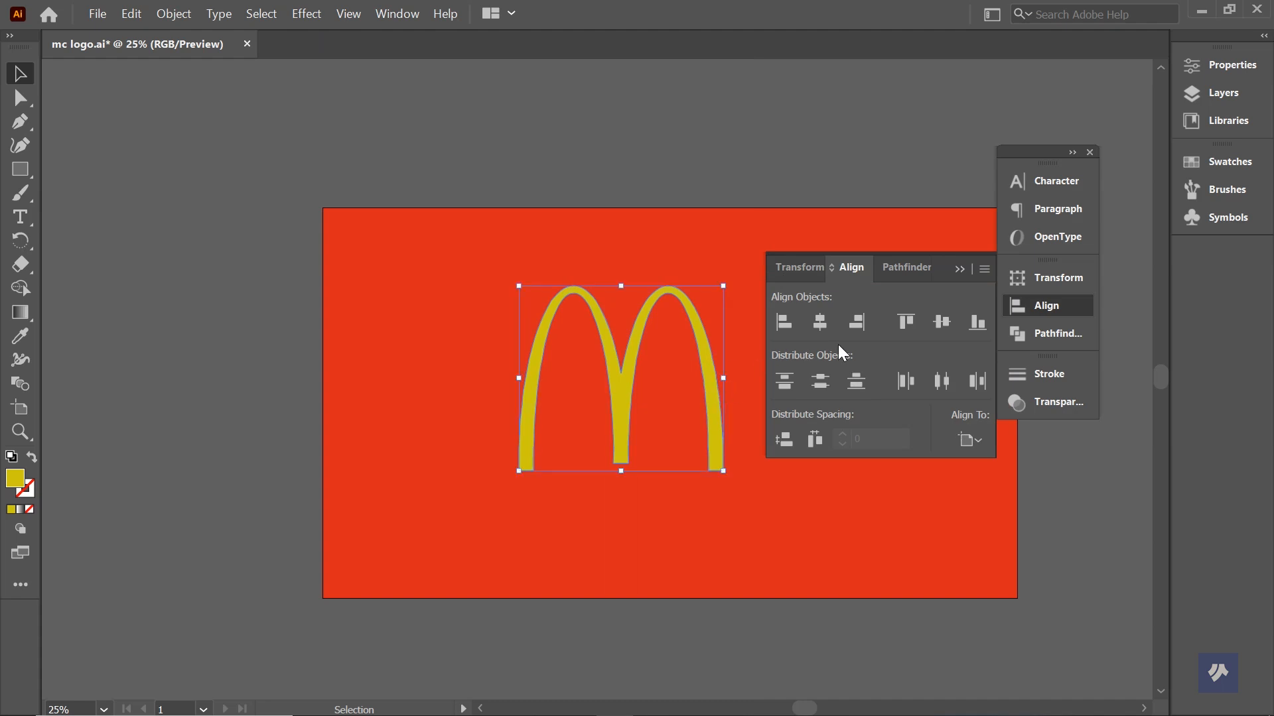
pyautogui.click(822, 328)
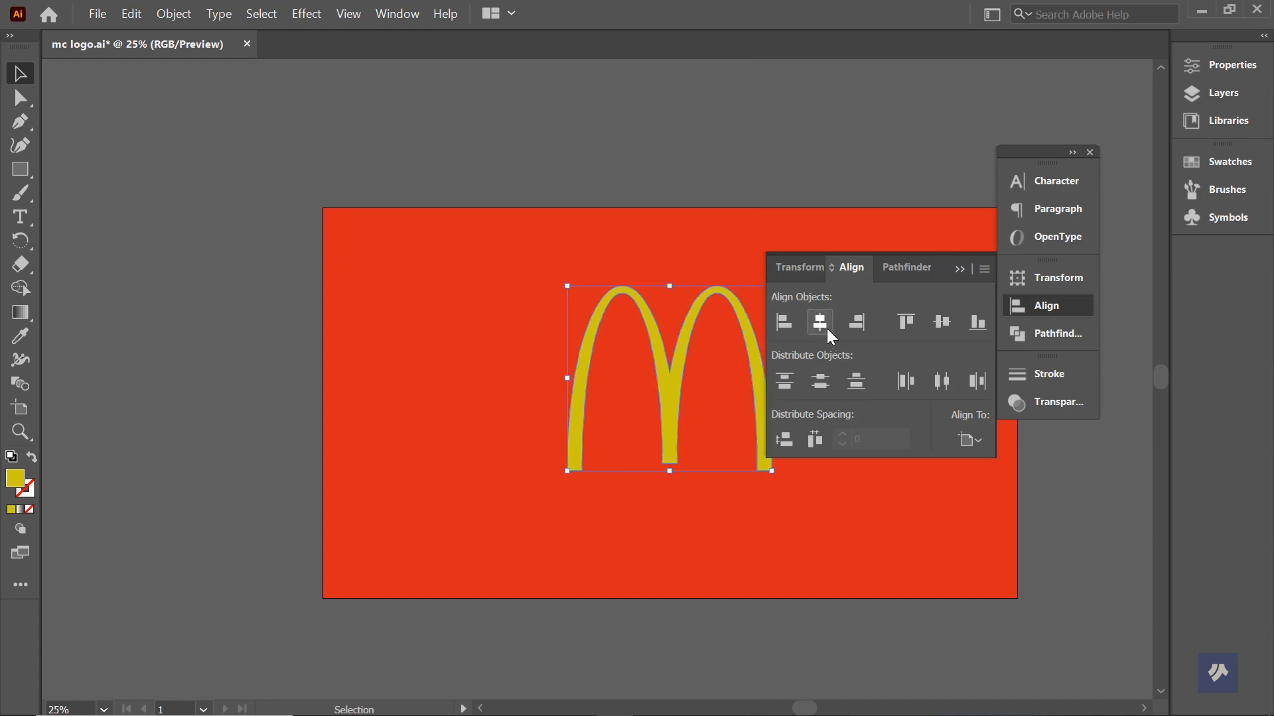
pyautogui.click(942, 324)
pyautogui.click(959, 269)
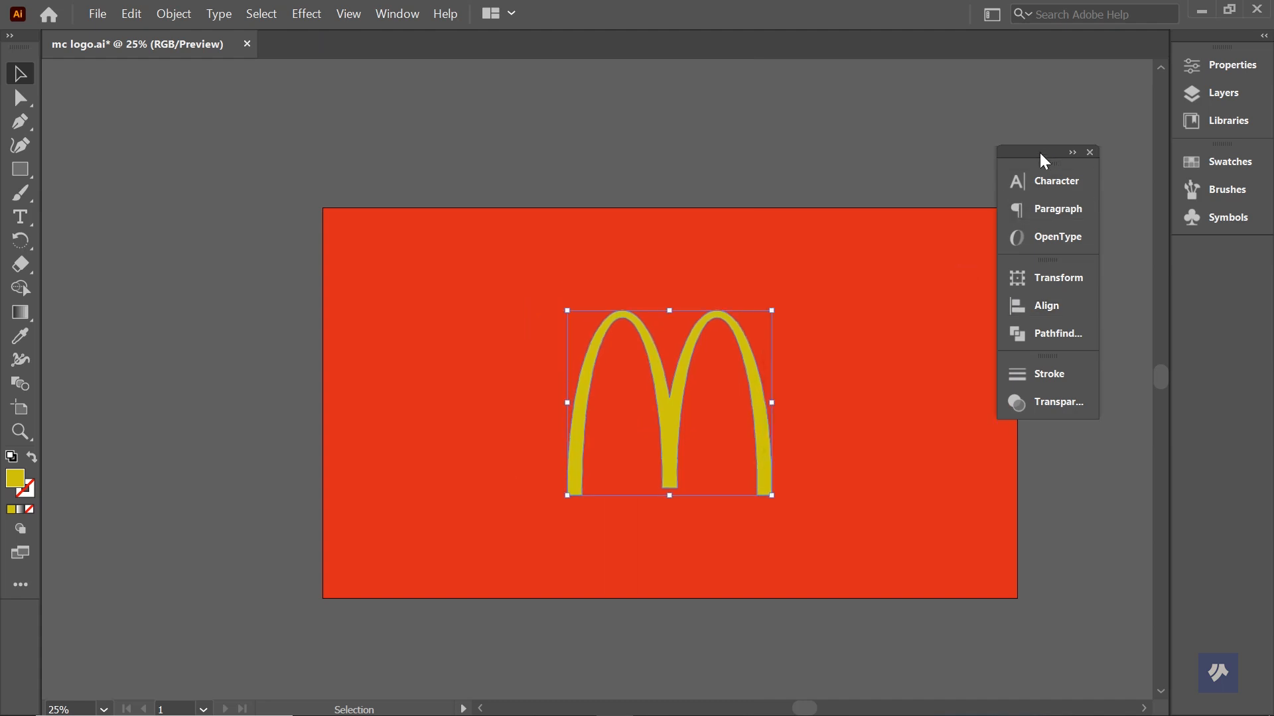
# Step: Move the floating group with Character, Align and Stroke away from the artwork and deselect the M
pyautogui.moveTo(1040, 153); pyautogui.dragTo(1099, 192)
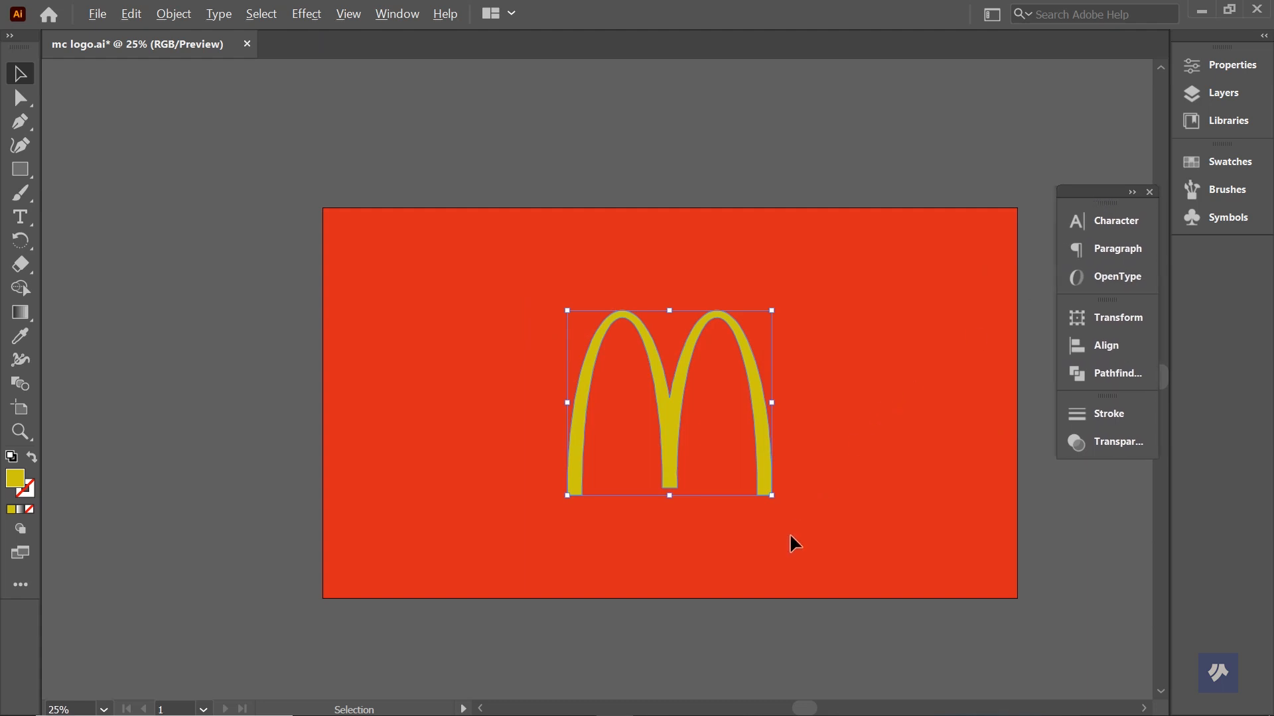
pyautogui.scroll(2, 791, 536)
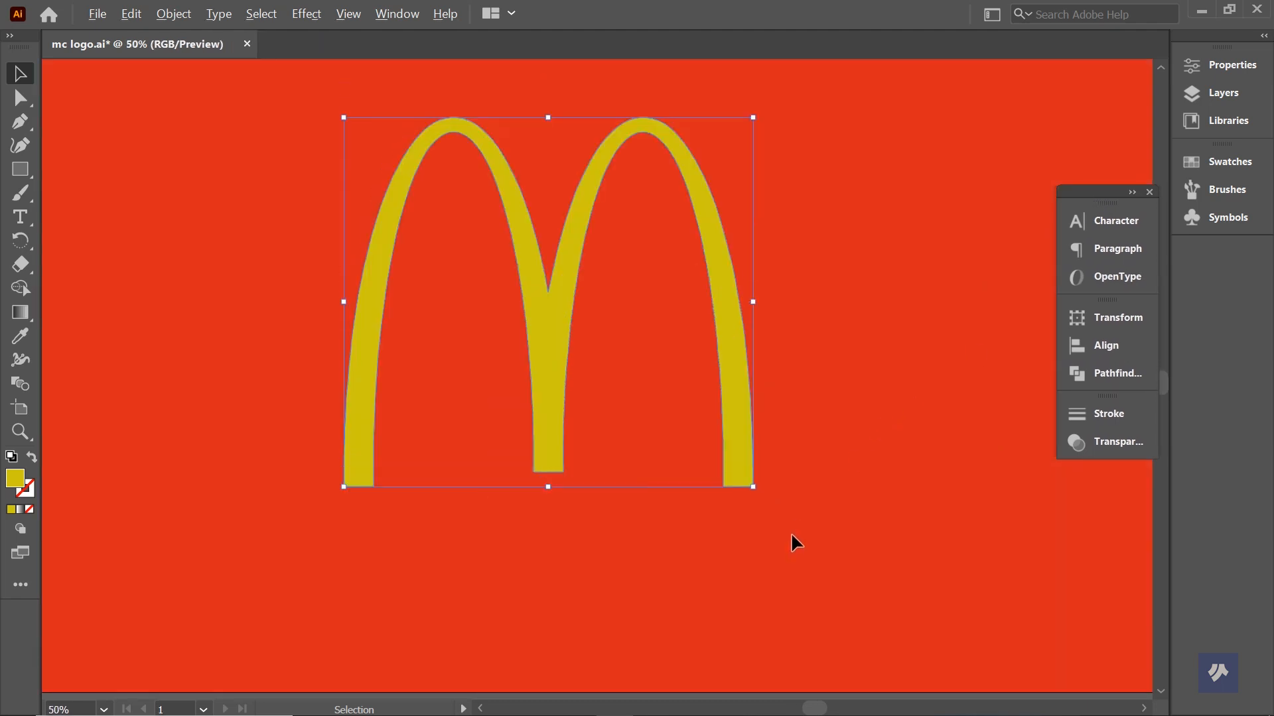
pyautogui.scroll(-1, 791, 534)
pyautogui.click(791, 535)
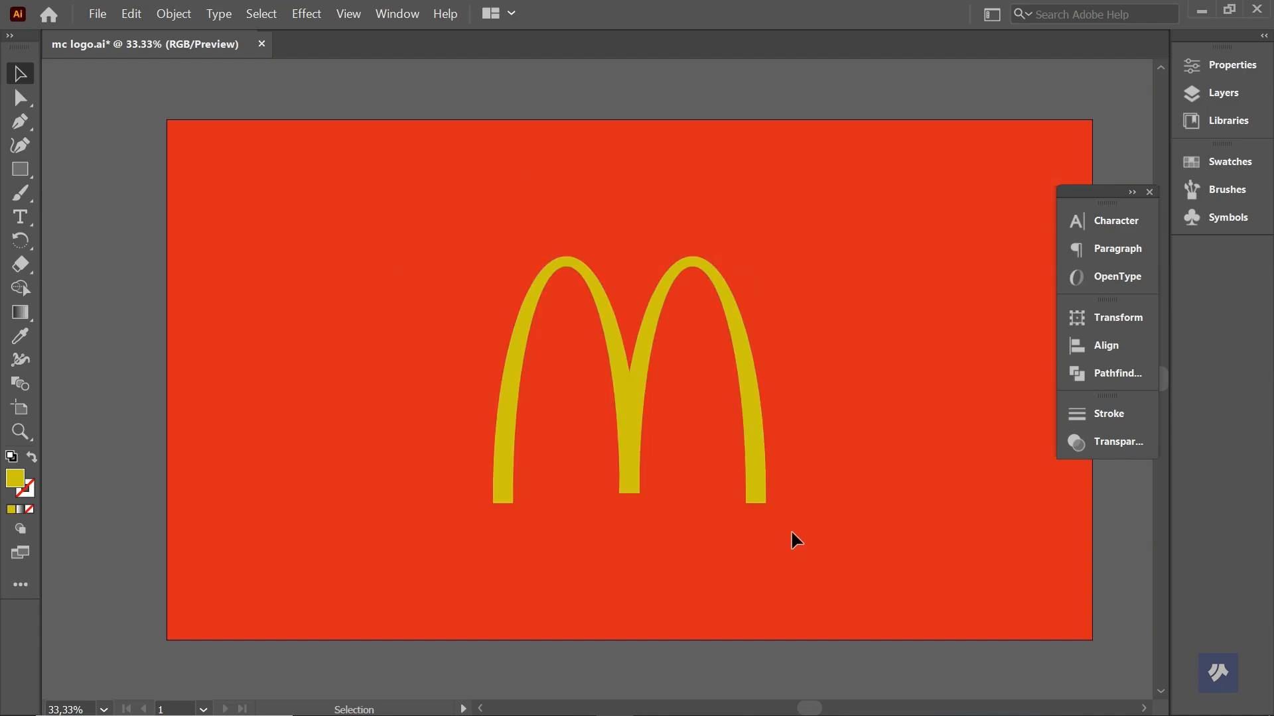